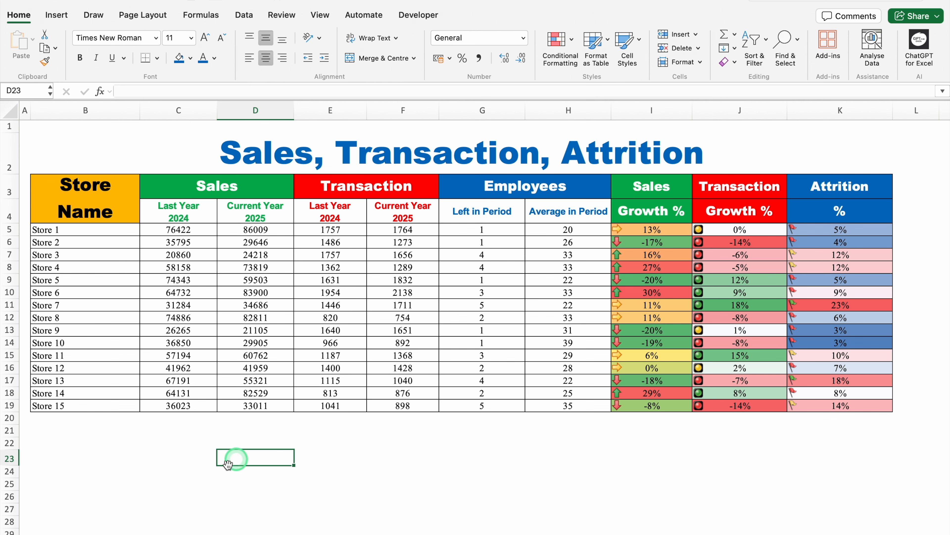
# Step: Rename the blank worksheet "Sales Data" and narrow column A to a thin margin
pyautogui.hotkey('ctrl', 'pagedown')
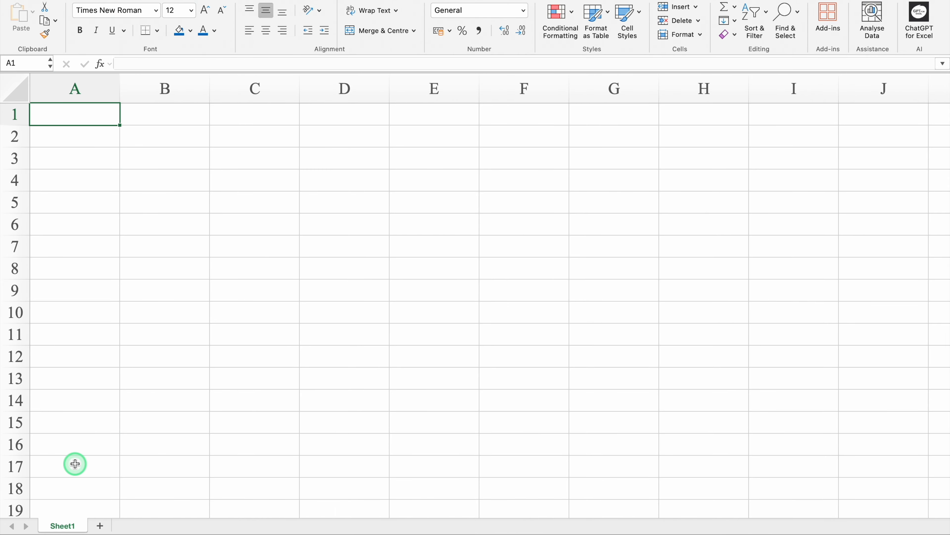
pyautogui.doubleClick(70, 526)
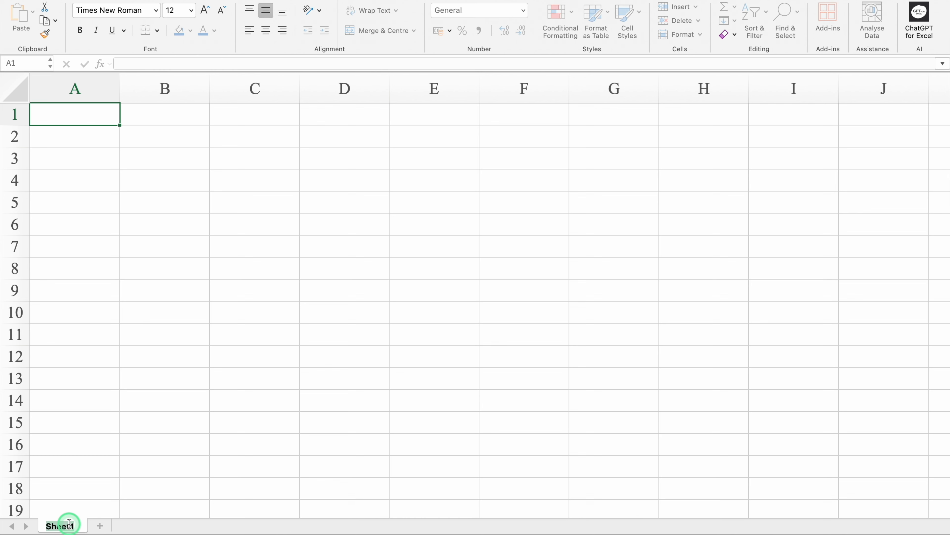
pyautogui.write('sales Data')
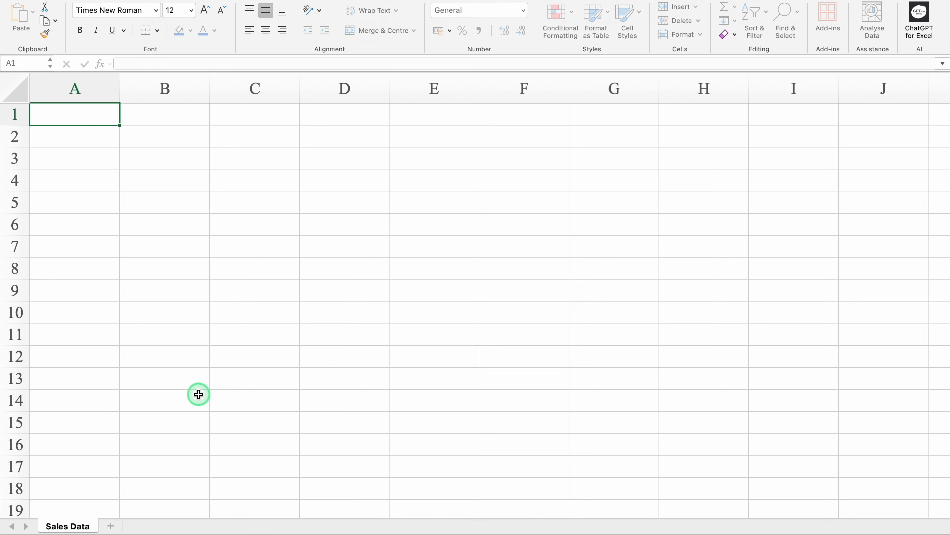
pyautogui.click(104, 123)
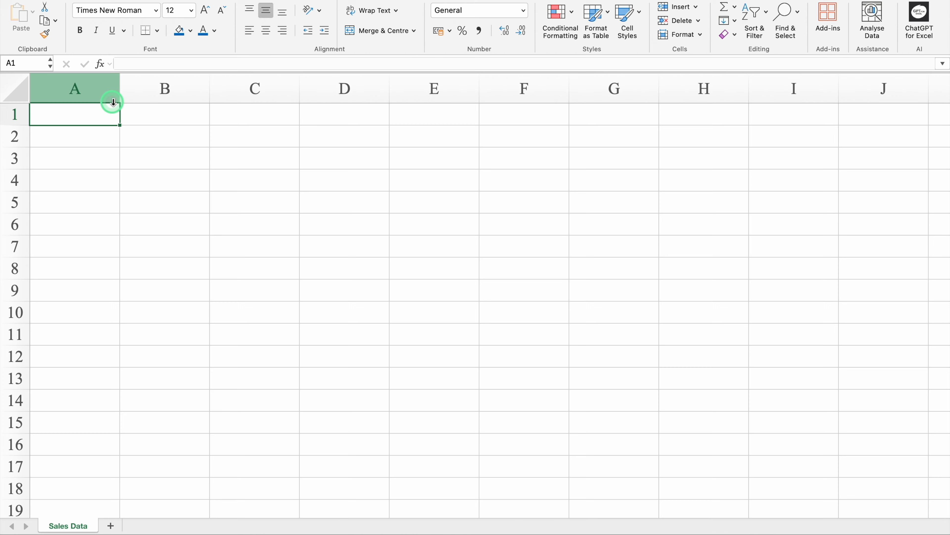
pyautogui.moveTo(119, 91); pyautogui.dragTo(41, 98)
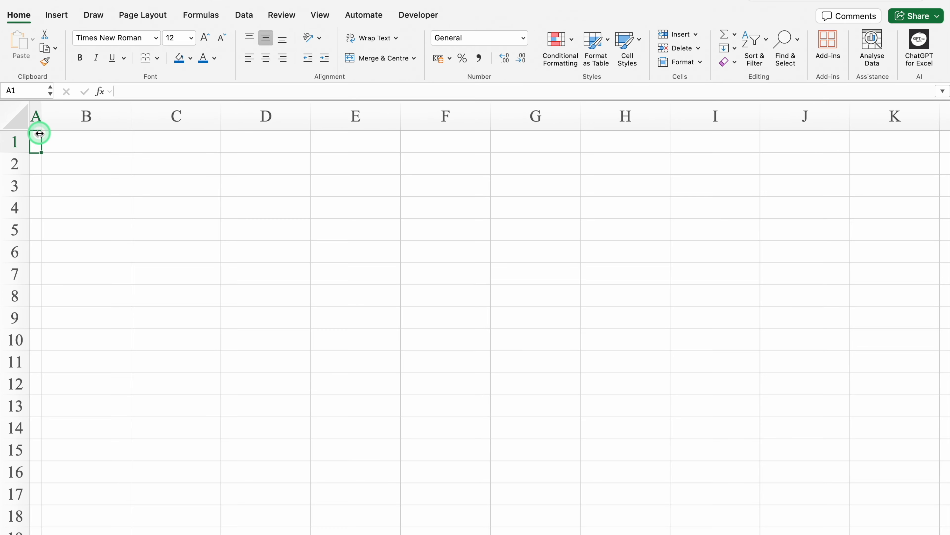
# Step: Merge and centre B3:B4, widen column B slightly, and enter the heading "Store Name" in the merged cell
pyautogui.moveTo(72, 185); pyautogui.dragTo(108, 202)
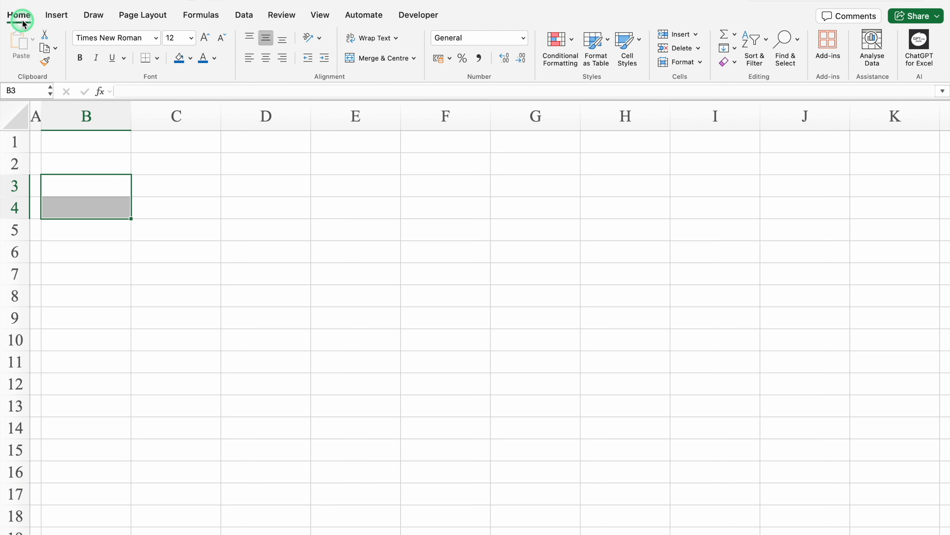
pyautogui.click(394, 61)
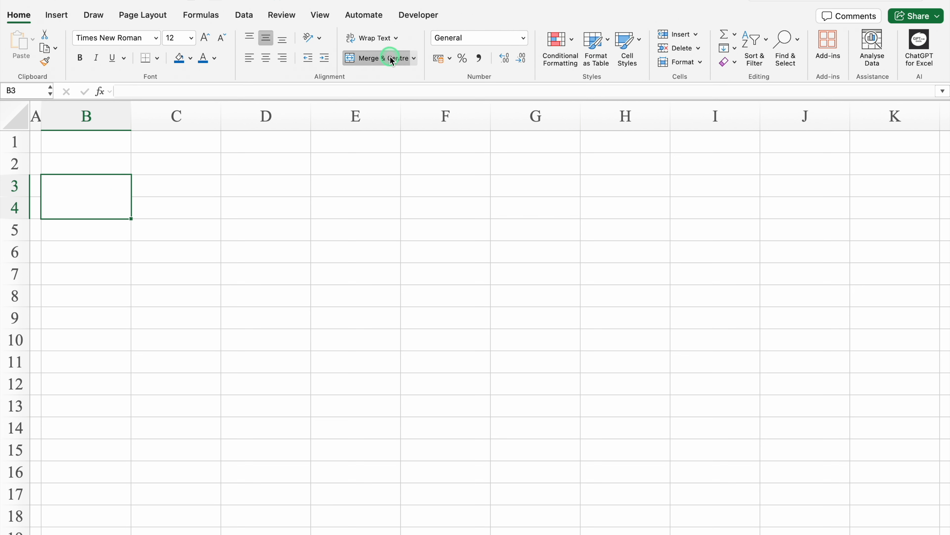
pyautogui.moveTo(132, 117); pyautogui.dragTo(164, 119)
pyautogui.write('Store Name')
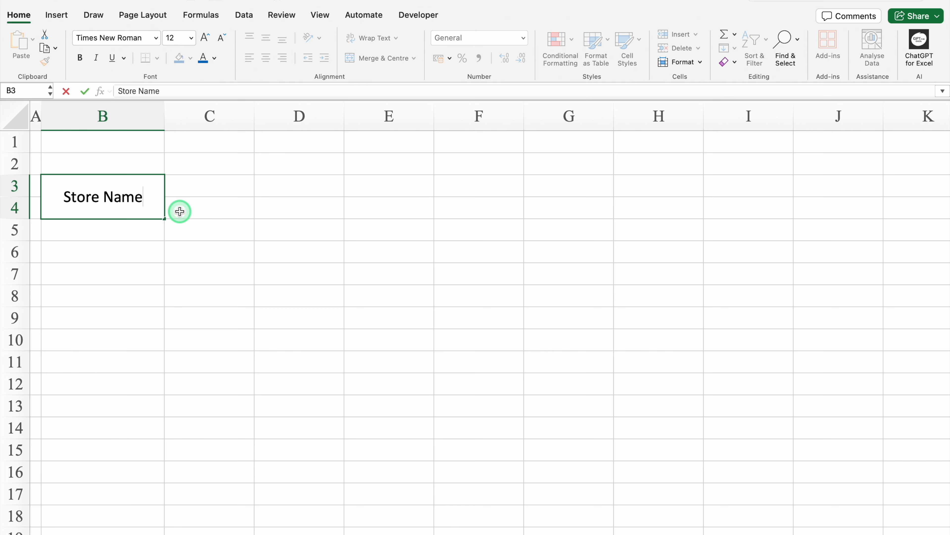
# Step: Enter "Store 1" in B5 and fill the series down to Store 10 in B14
pyautogui.click(139, 232)
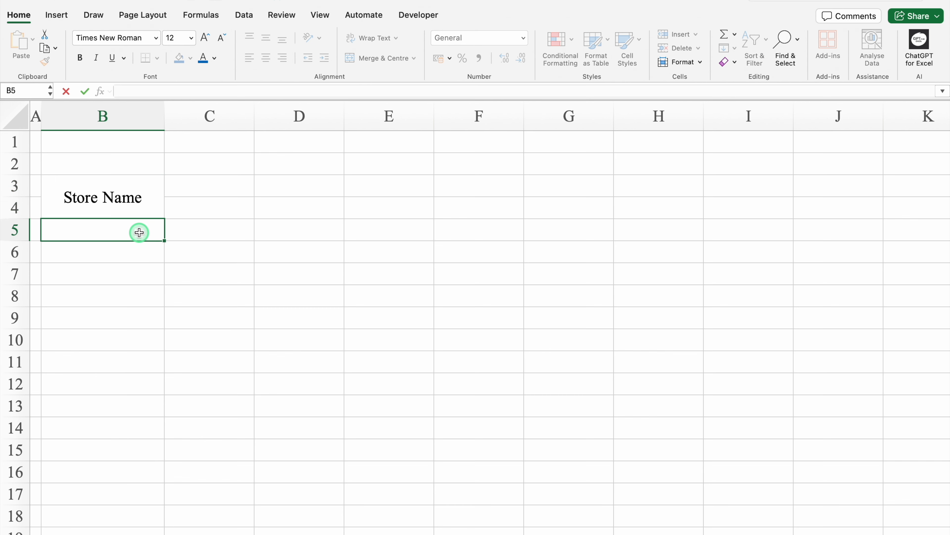
pyautogui.write('Store 1')
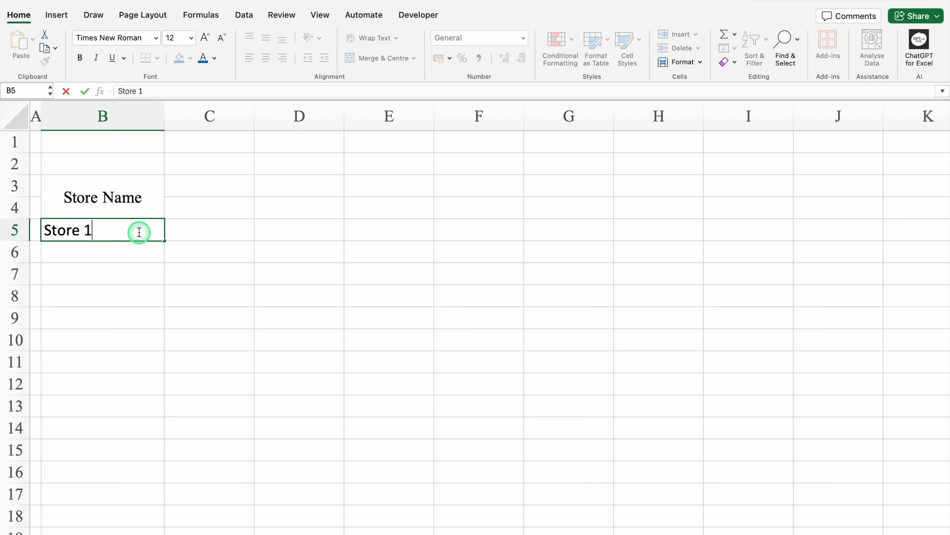
pyautogui.press('Return')
pyautogui.click(139, 231)
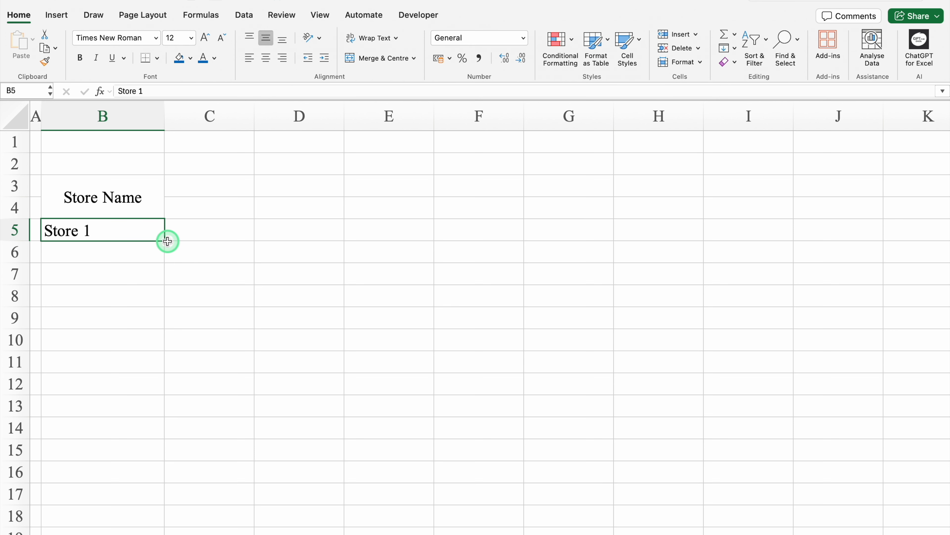
pyautogui.moveTo(163, 240); pyautogui.dragTo(164, 428)
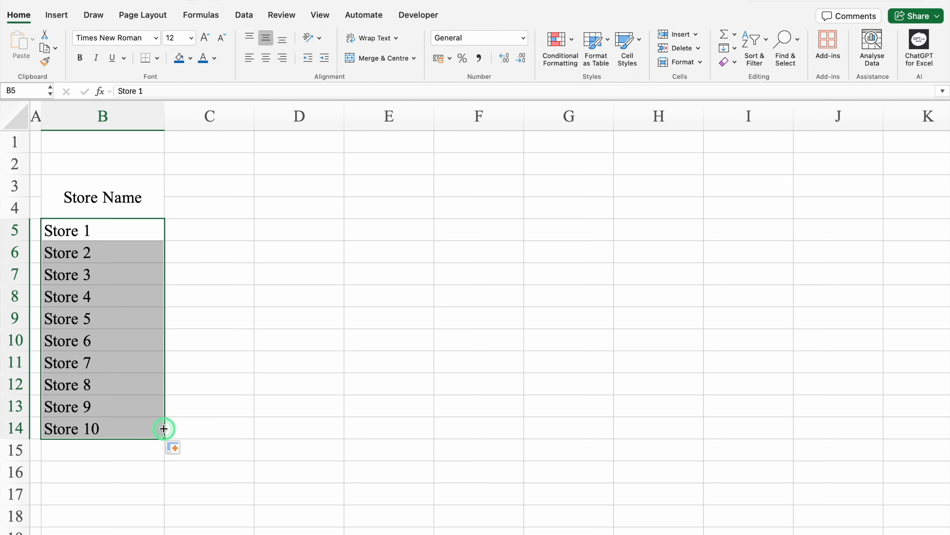
# Step: Merge and centre C3:D3 with all borders, and fill this format across to H3 for two more merged header cells
pyautogui.click(183, 186)
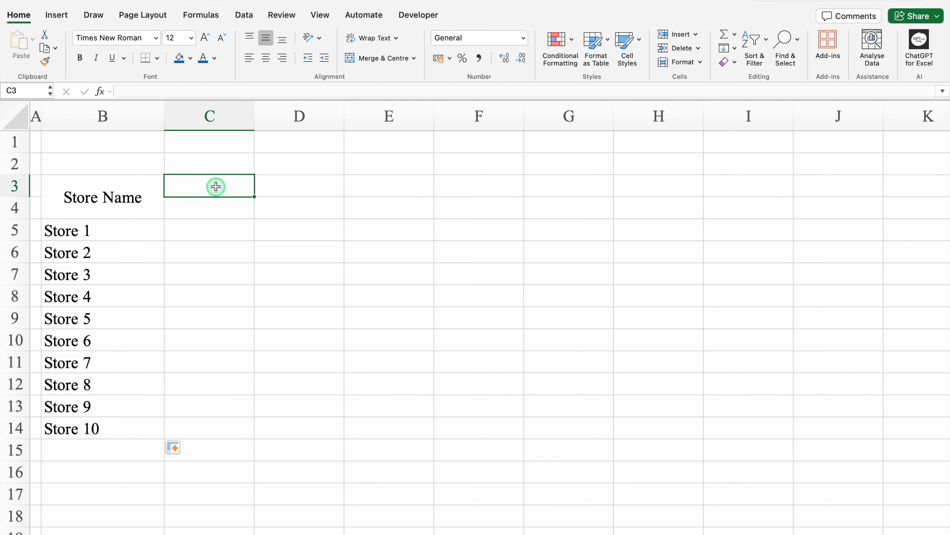
pyautogui.moveTo(216, 187); pyautogui.dragTo(273, 188)
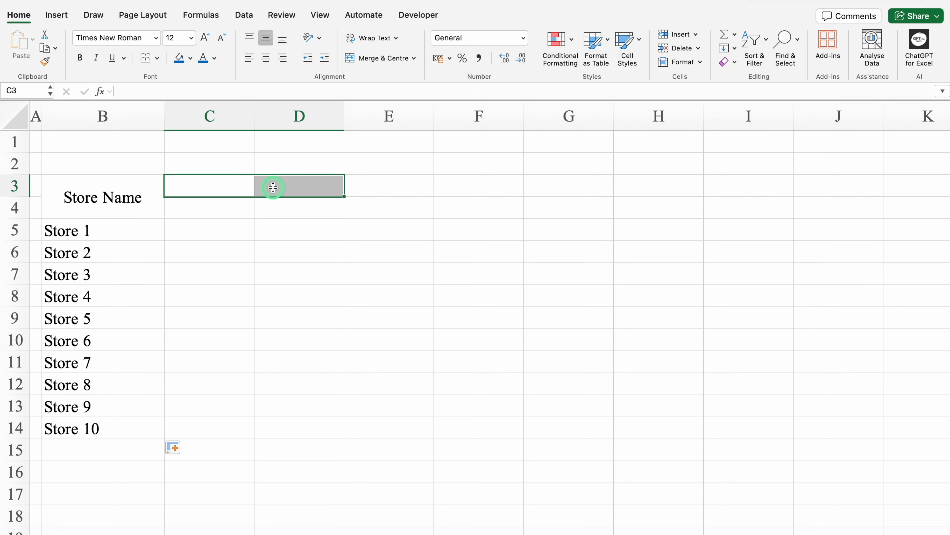
pyautogui.click(370, 58)
pyautogui.click(157, 58)
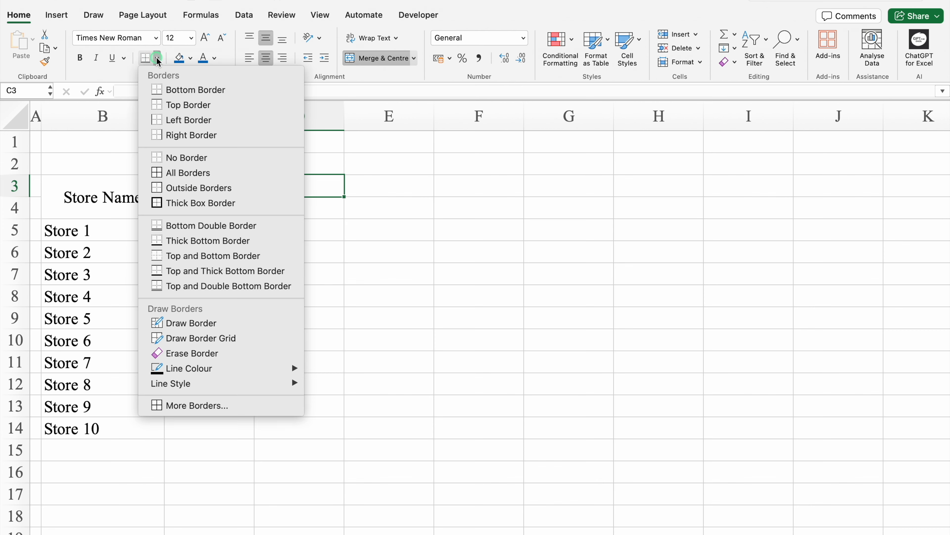
pyautogui.click(187, 173)
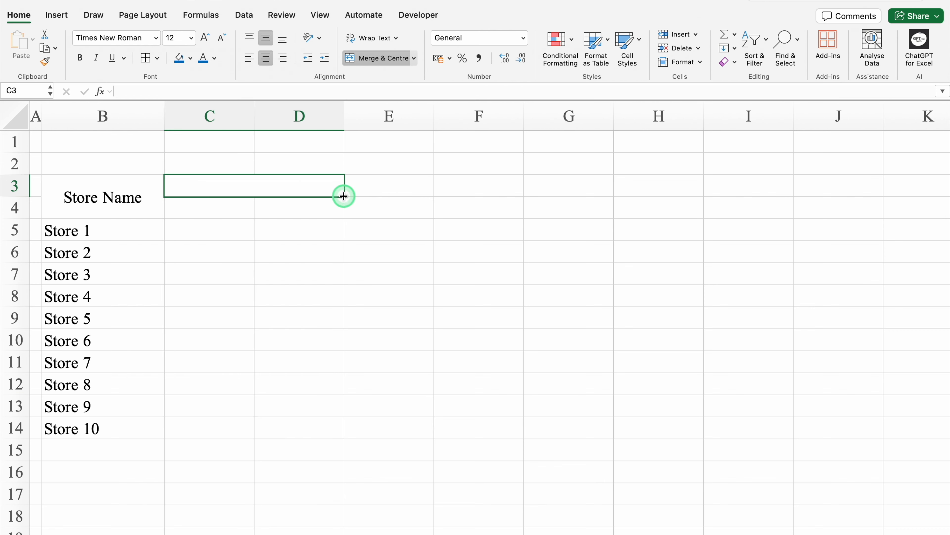
pyautogui.moveTo(343, 195); pyautogui.dragTo(649, 193)
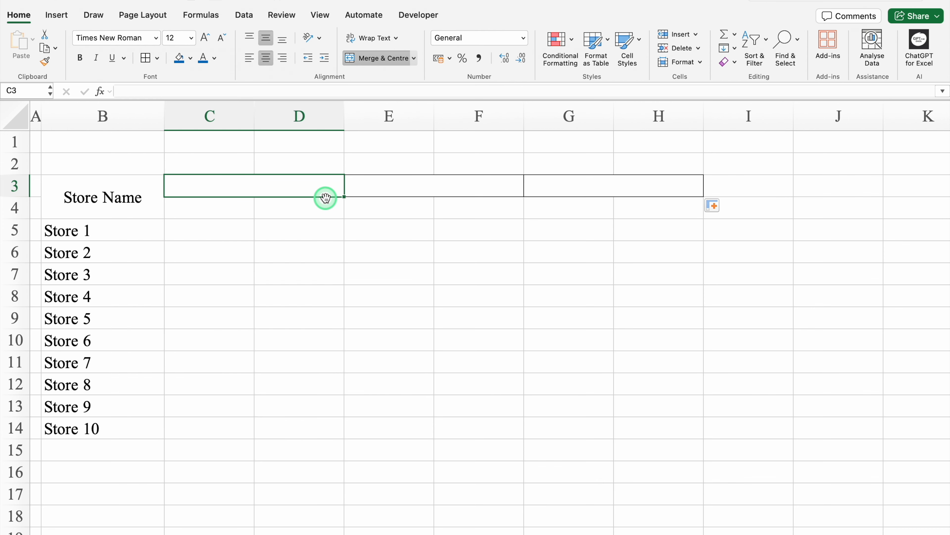
# Step: Enter the group headings "Sales", "Transaction" and "Employees" in the merged cells C3, E3 and G3
pyautogui.write('Sales')
pyautogui.press('Tab')
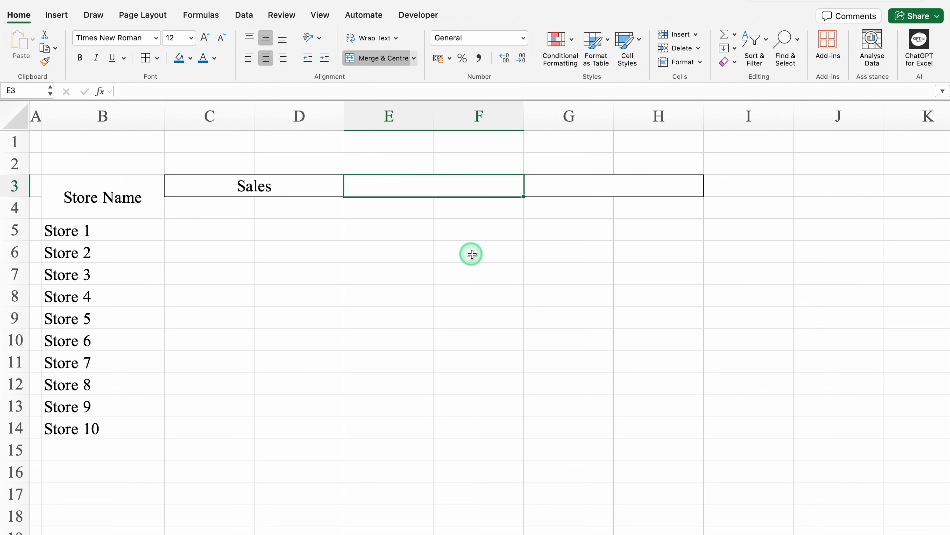
pyautogui.write('Transaction')
pyautogui.press('Tab')
pyautogui.write('E')
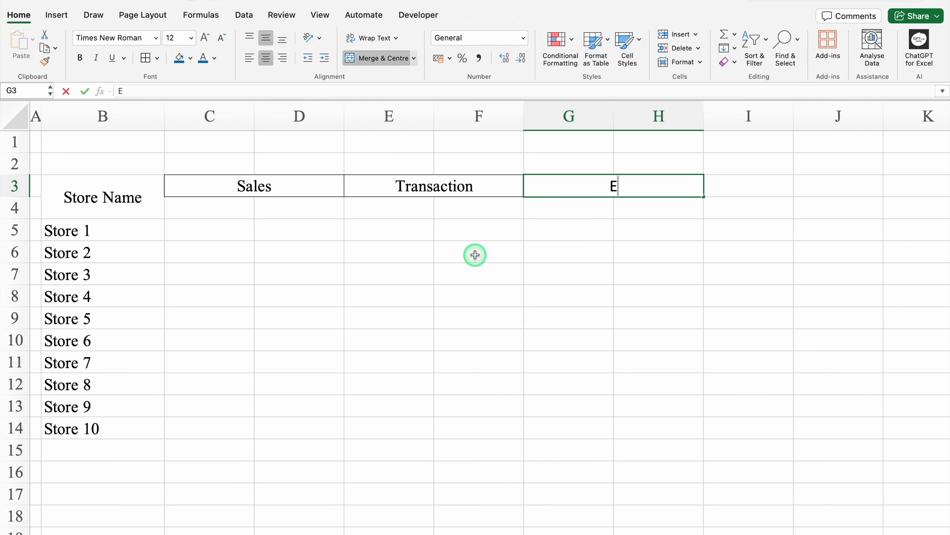
pyautogui.write('mployees')
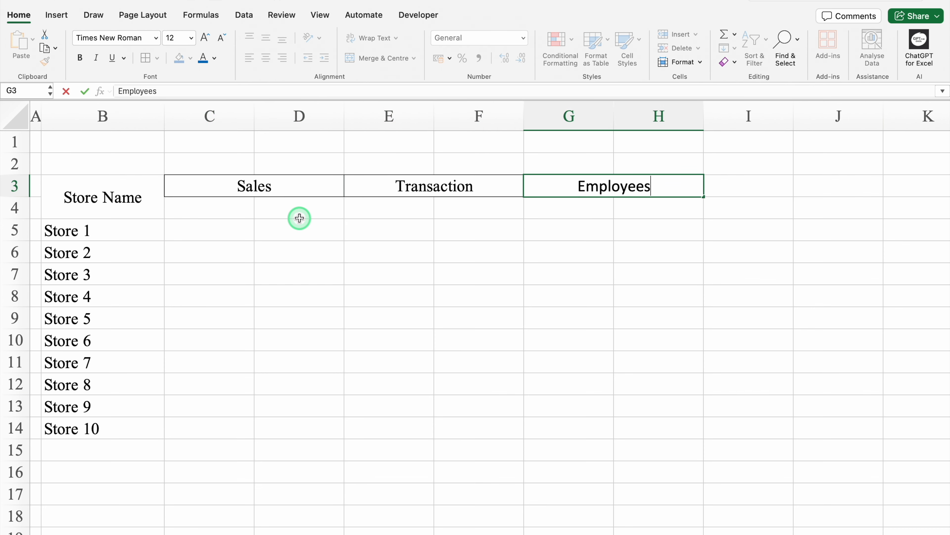
# Step: Enter the subheadings "Last Year 2024" in C4 and "Current Year 2025" in D4, with each year on a second line
pyautogui.click(221, 207)
pyautogui.write('Last Year ')
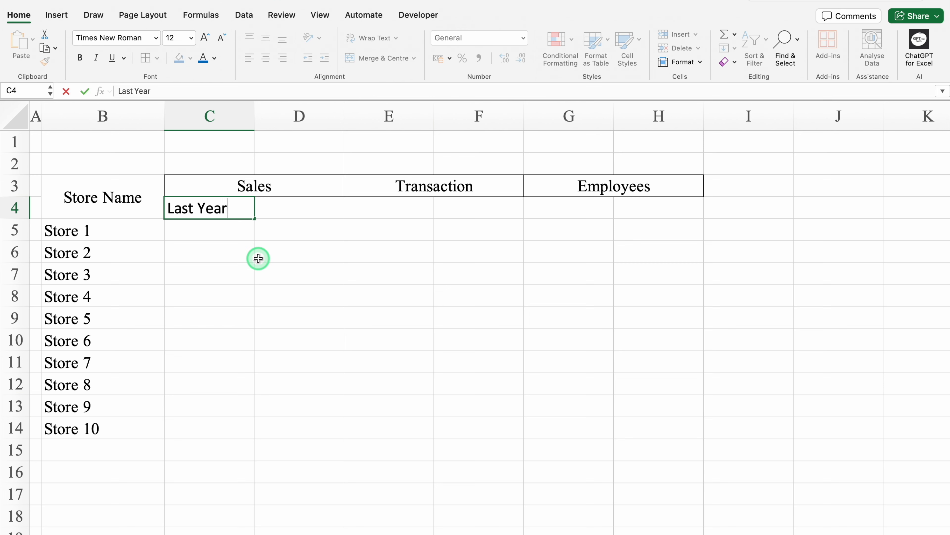
pyautogui.write('2024')
pyautogui.press('Tab')
pyautogui.write('Current Year')
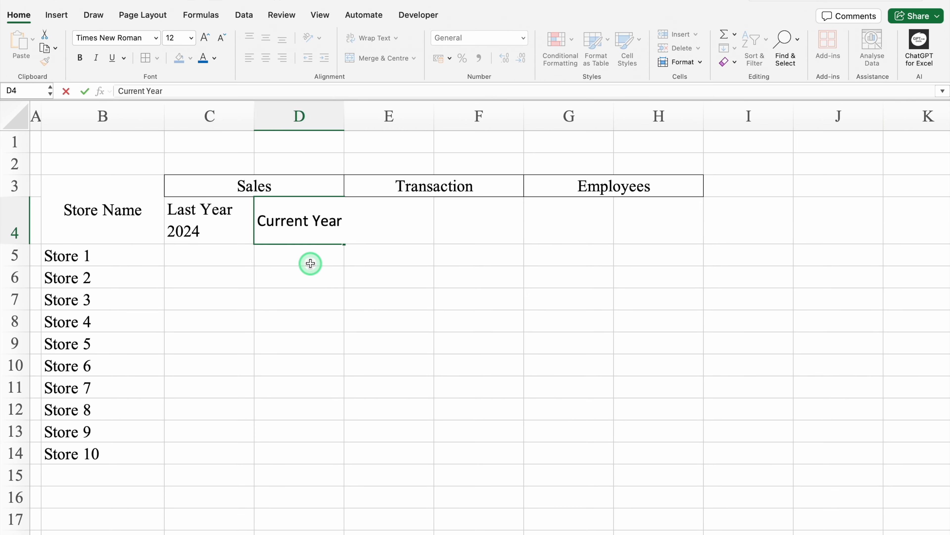
pyautogui.hotkey('alt', 'Return')
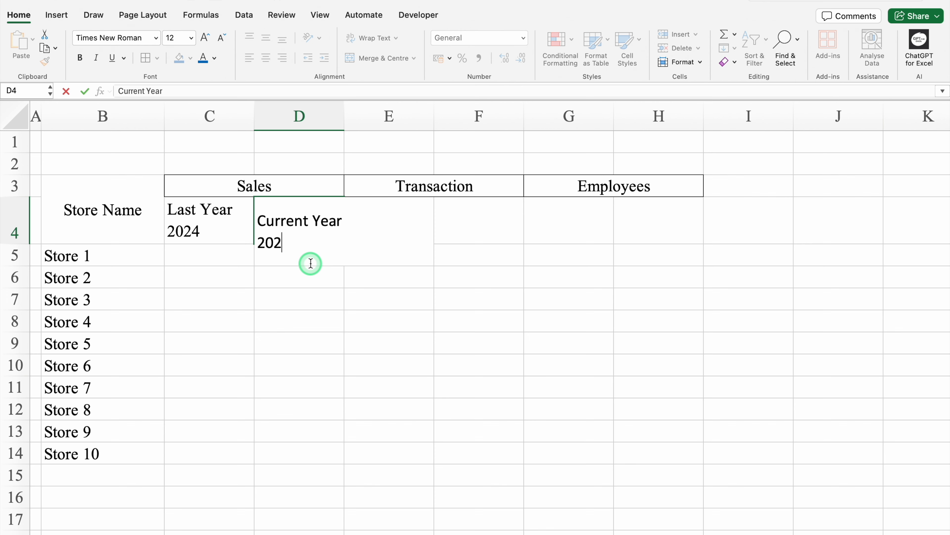
pyautogui.press('Return')
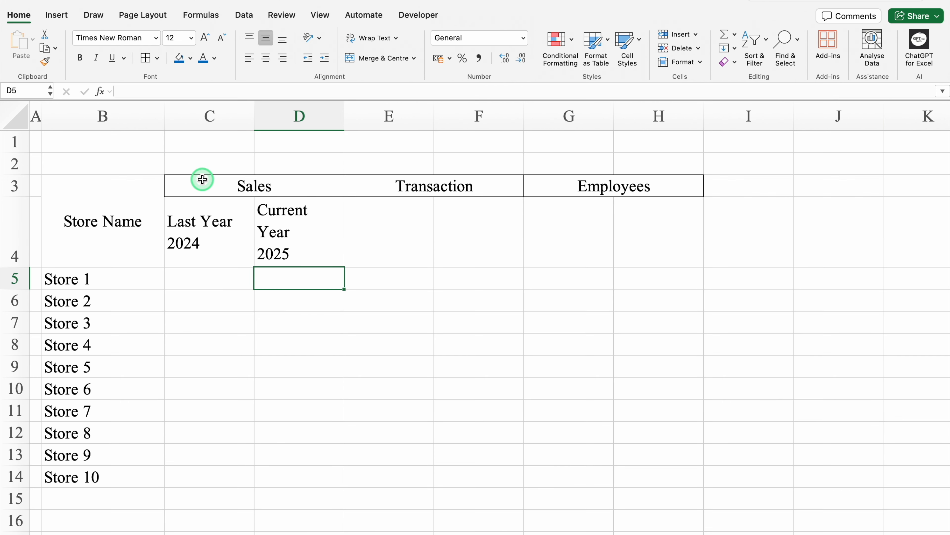
# Step: Widen columns C to H equally so "Current Year" fits on one line, and reduce row 4 to two text lines
pyautogui.moveTo(208, 117); pyautogui.dragTo(755, 124)
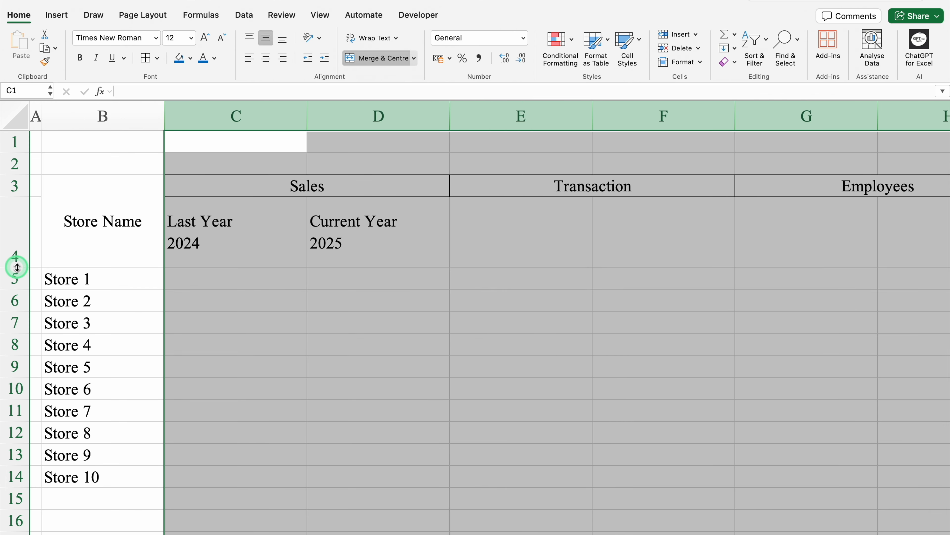
pyautogui.moveTo(17, 266); pyautogui.dragTo(16, 244)
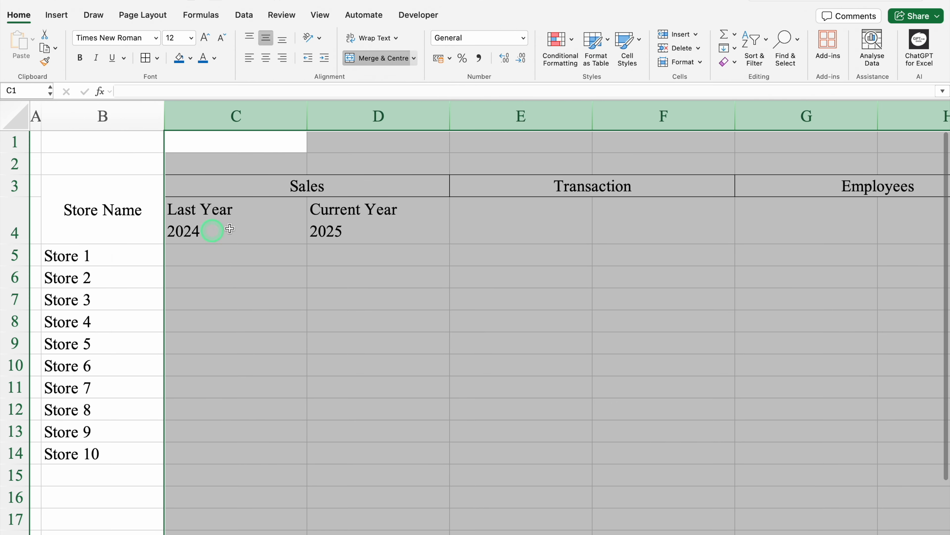
# Step: Set the font of header rows 3 and 4 to Arial Black and centre their text horizontally
pyautogui.click(17, 185)
pyautogui.moveTo(17, 185); pyautogui.dragTo(17, 224)
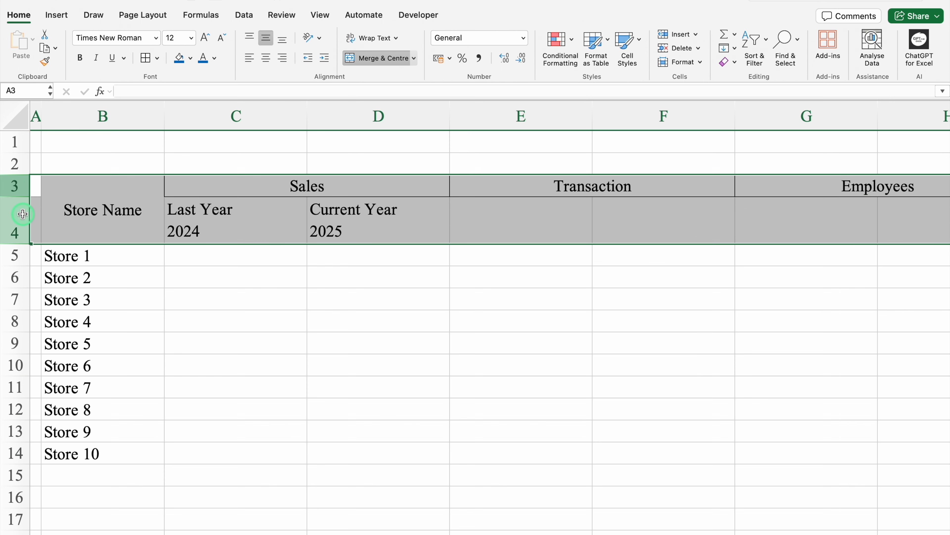
pyautogui.click(39, 19)
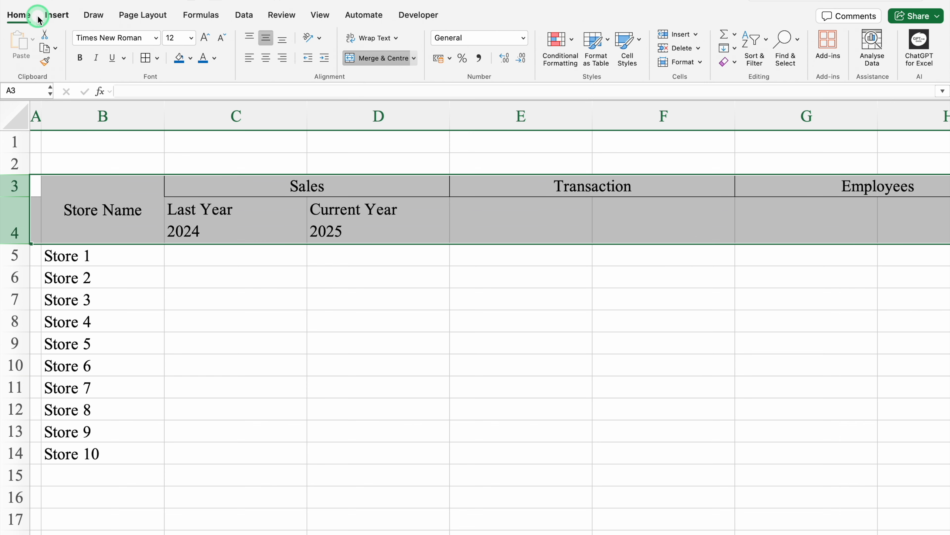
pyautogui.click(156, 38)
pyautogui.moveTo(174, 147)
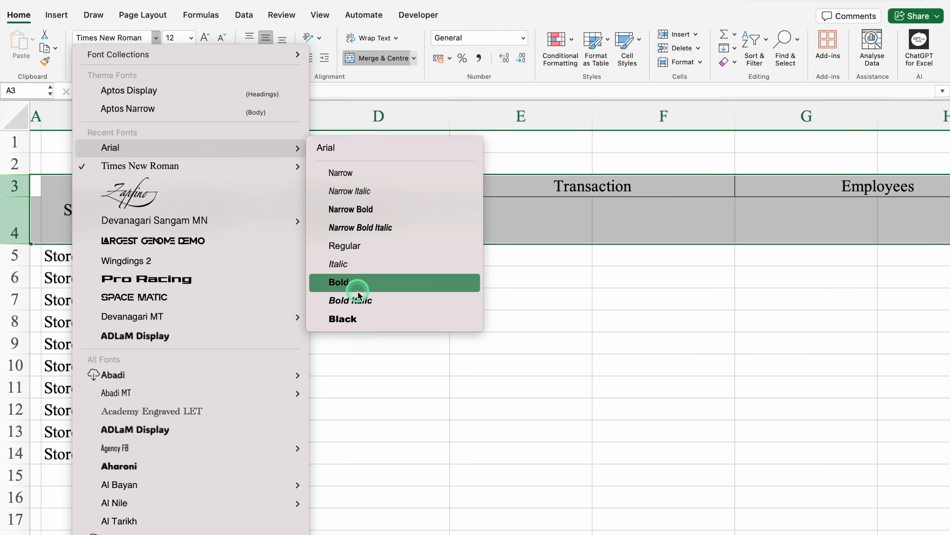
pyautogui.click(373, 319)
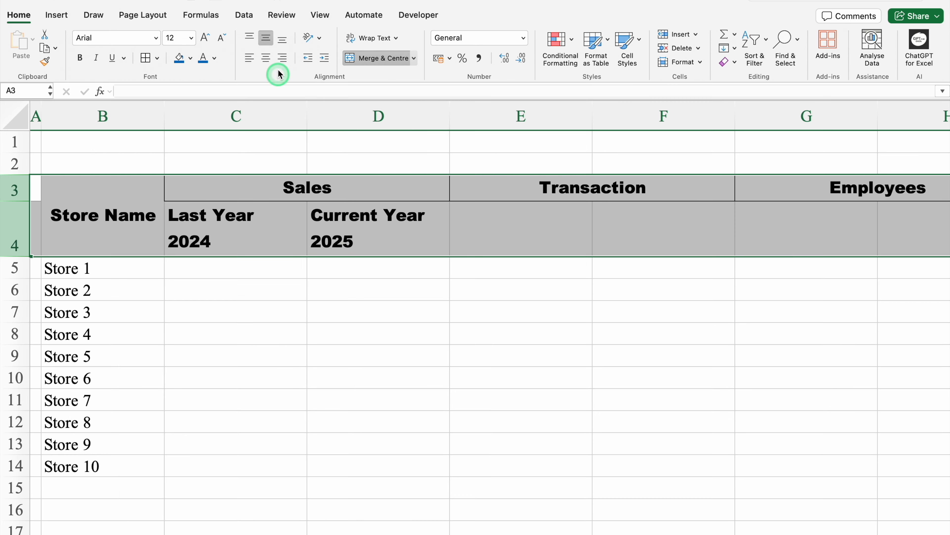
pyautogui.click(266, 58)
pyautogui.click(378, 289)
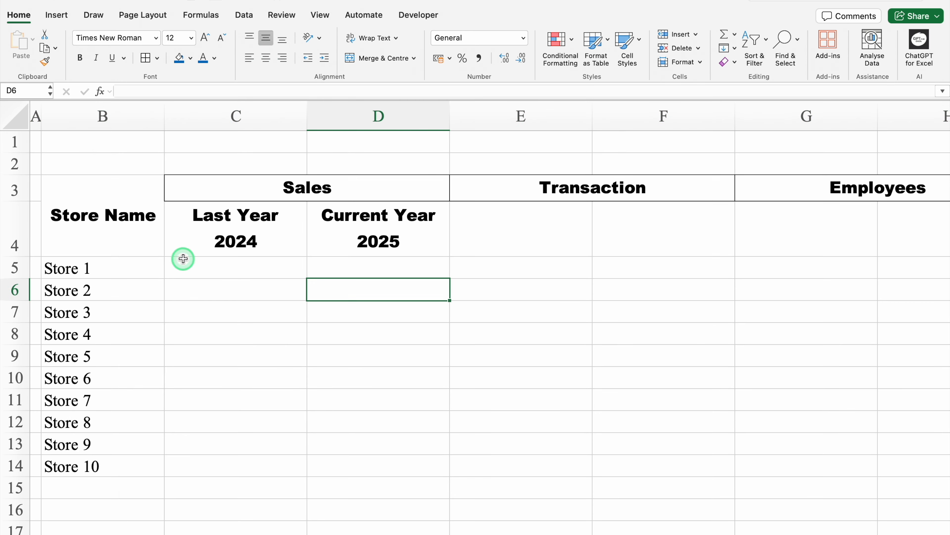
# Step: Apply all borders to the header block B3:H4
pyautogui.click(128, 238)
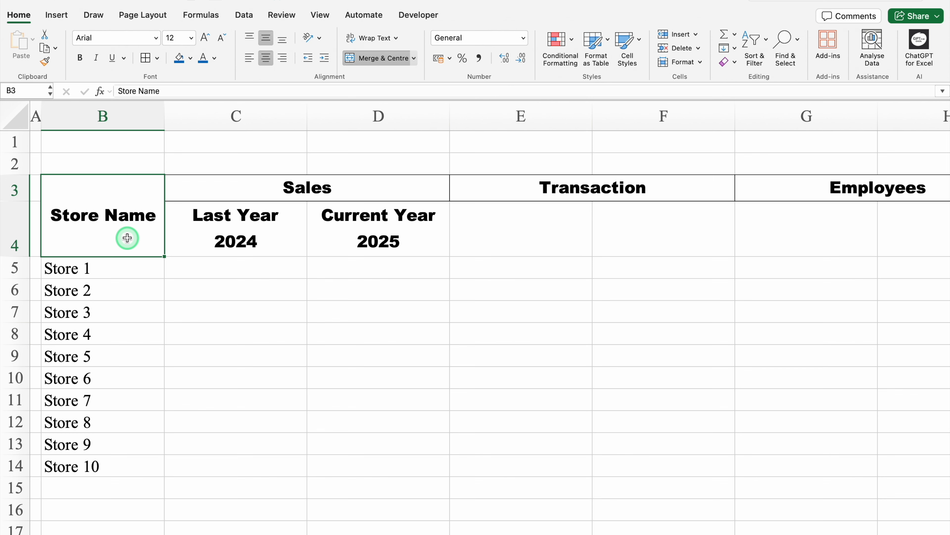
pyautogui.hotkey('shift', 'Right')
pyautogui.hotkey('shift', 'Right')
pyautogui.hotkey('shift', 'Right')
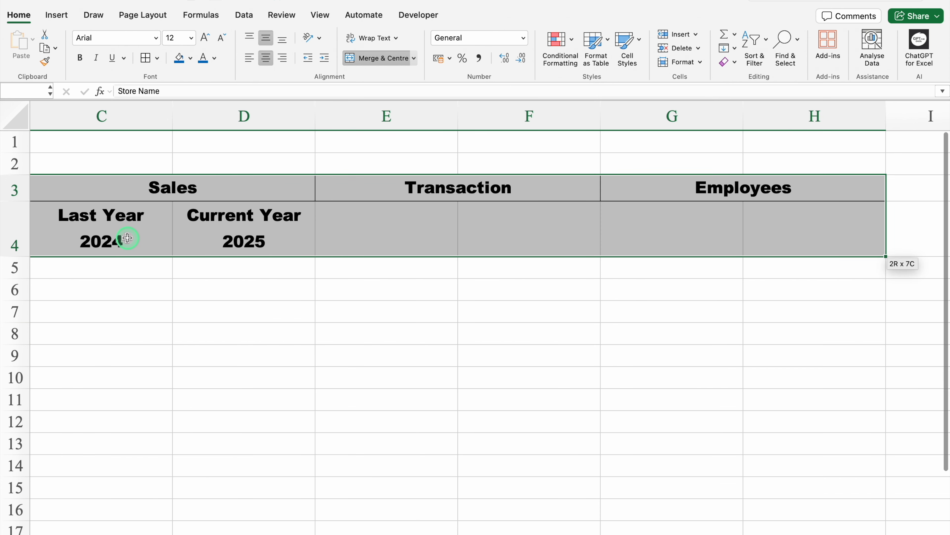
pyautogui.click(145, 58)
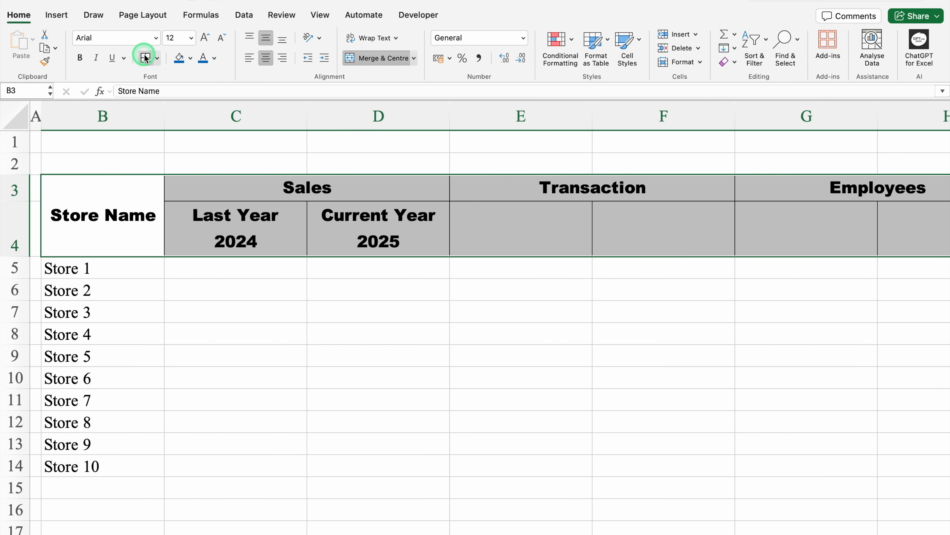
pyautogui.click(265, 228)
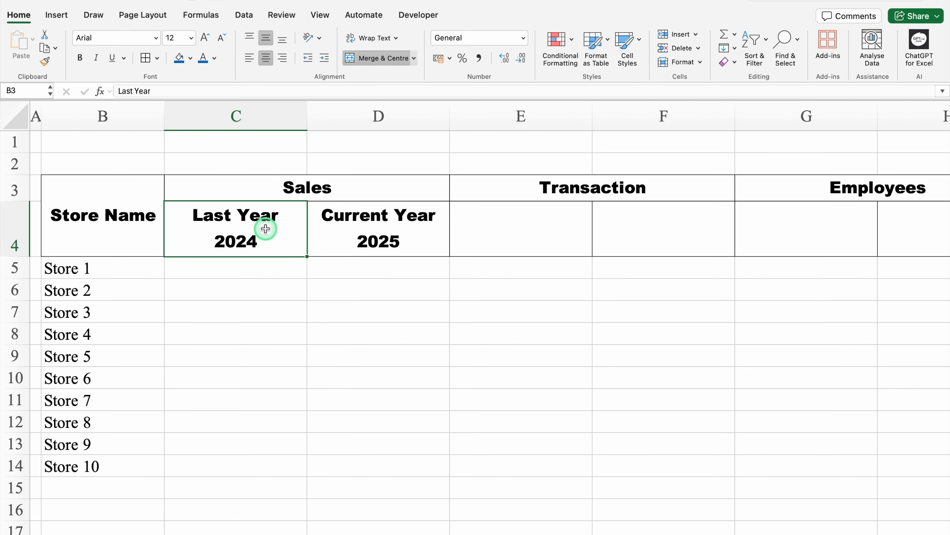
# Step: Copy the "Last Year 2024" and "Current Year 2025" subheadings from C4:D4 to E4:F4 under Transaction
pyautogui.moveTo(265, 229); pyautogui.dragTo(350, 235)
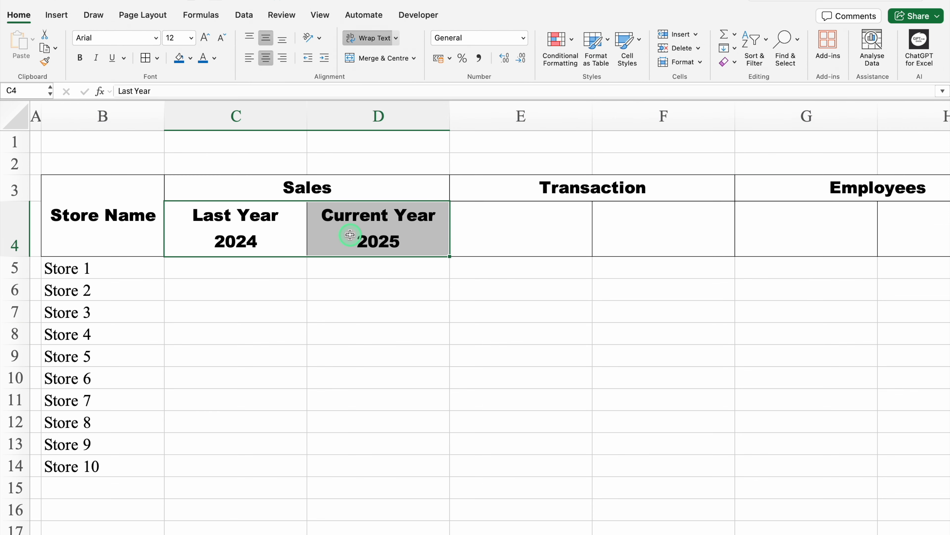
pyautogui.press('super+c')
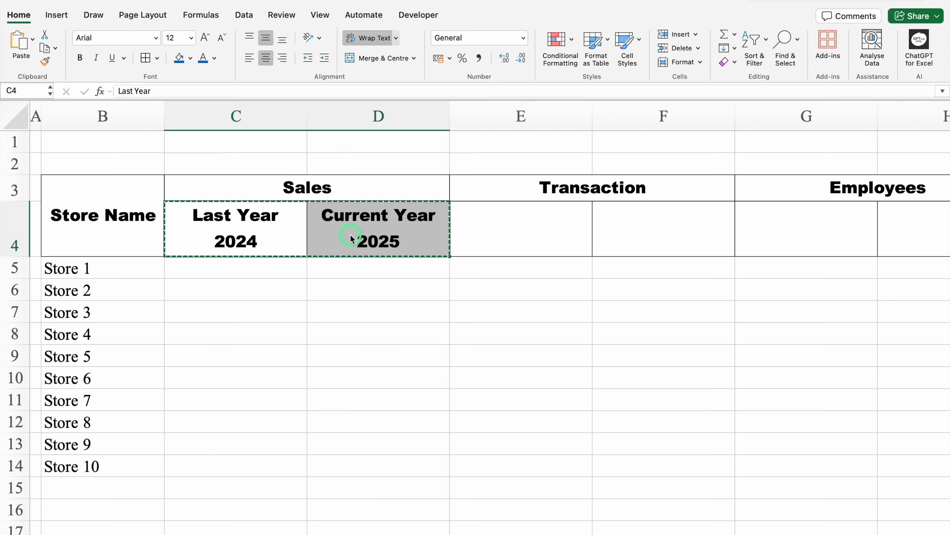
pyautogui.click(516, 235)
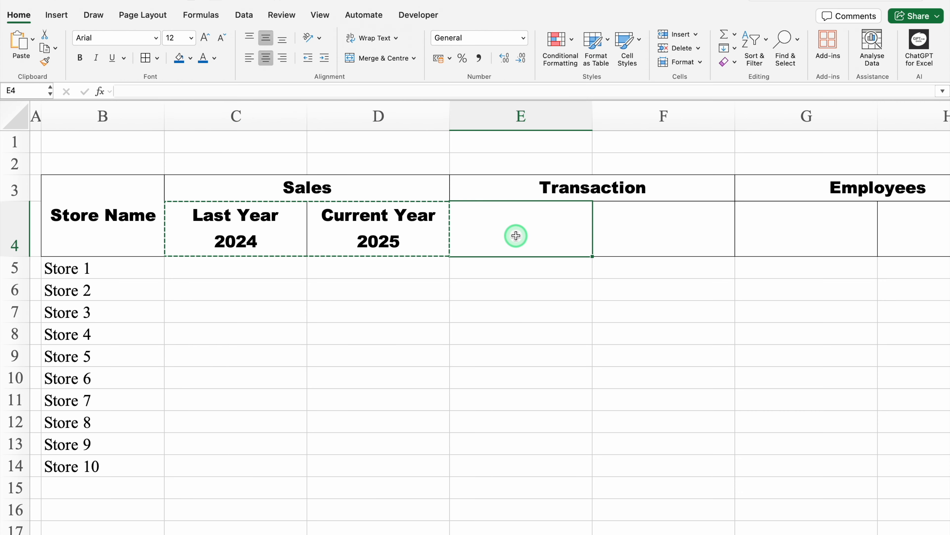
pyautogui.press('super+v')
pyautogui.click(638, 240)
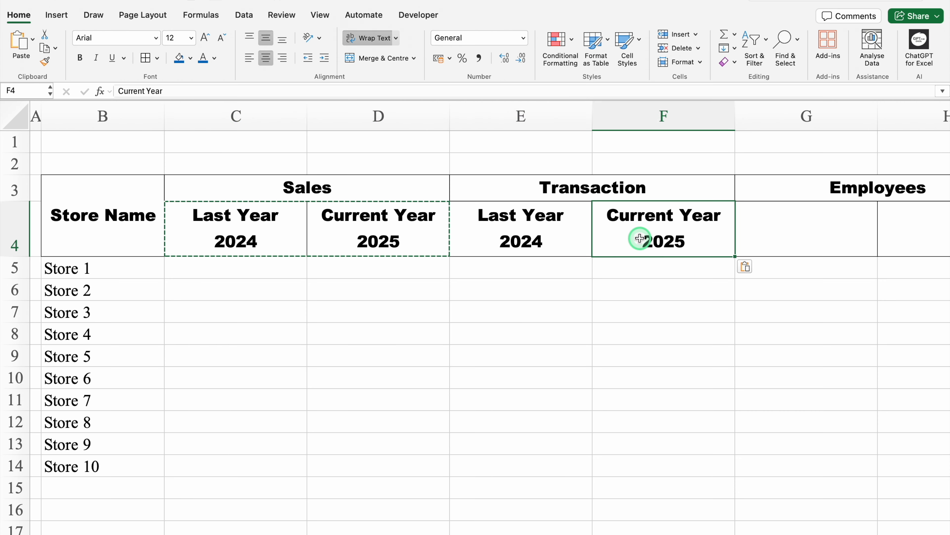
# Step: Enter the Employees subheadings "Left in Period" in G4 and "Average Population" in H4
pyautogui.press('Right')
pyautogui.press('Right')
pyautogui.press('Right')
pyautogui.click(573, 228)
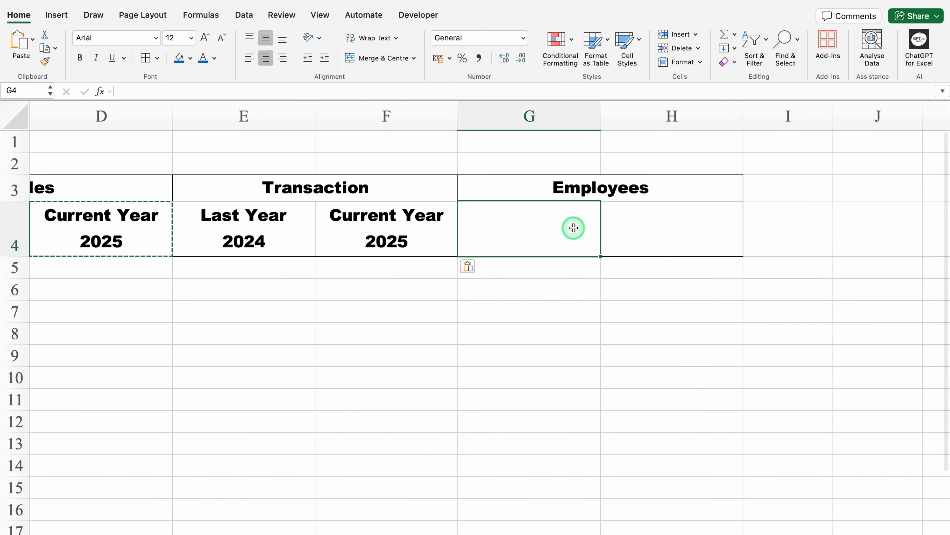
pyautogui.write('Left in Period')
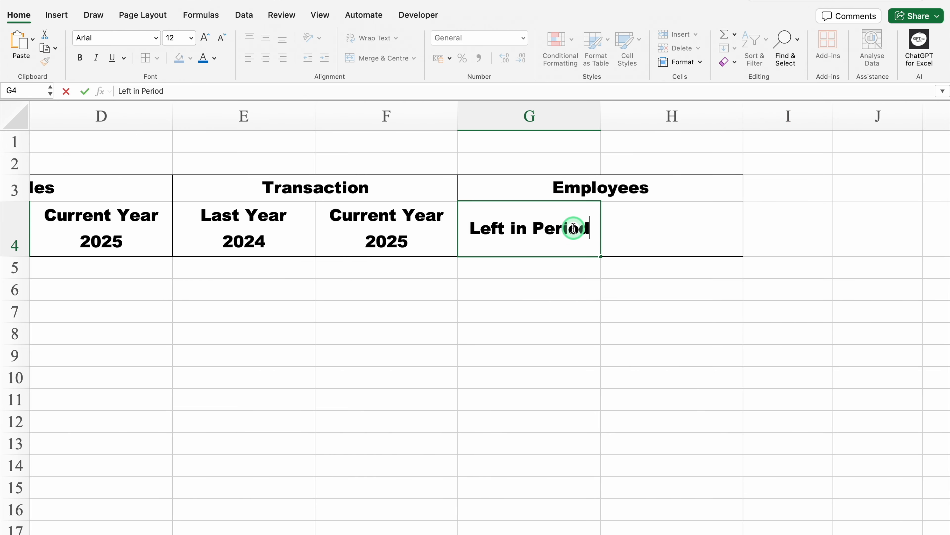
pyautogui.press('Tab')
pyautogui.write('Average Population')
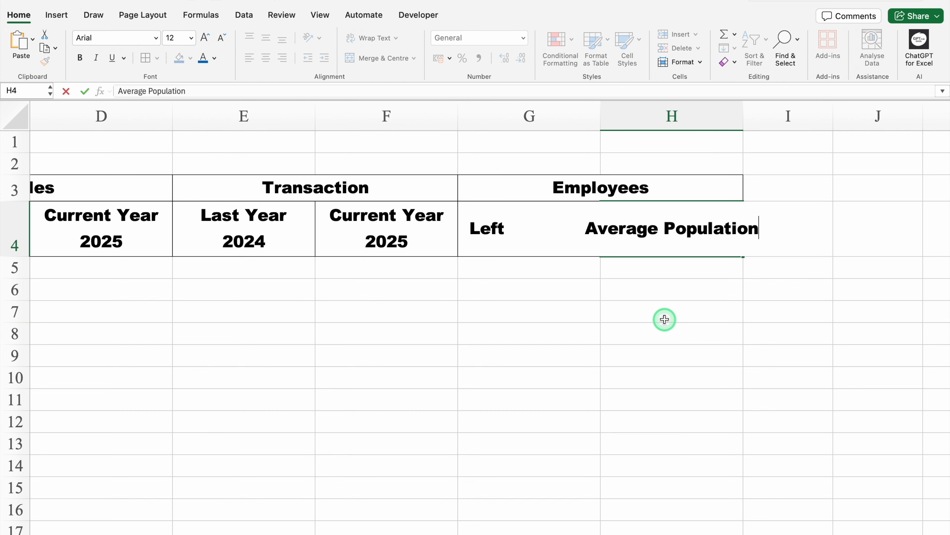
pyautogui.click(664, 324)
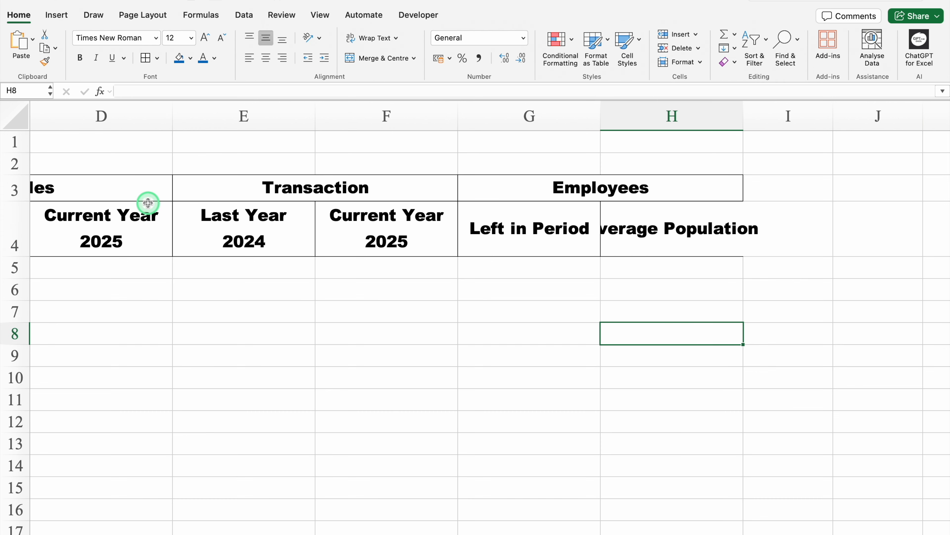
# Step: Turn on text wrapping for the whole worksheet
pyautogui.click(17, 114)
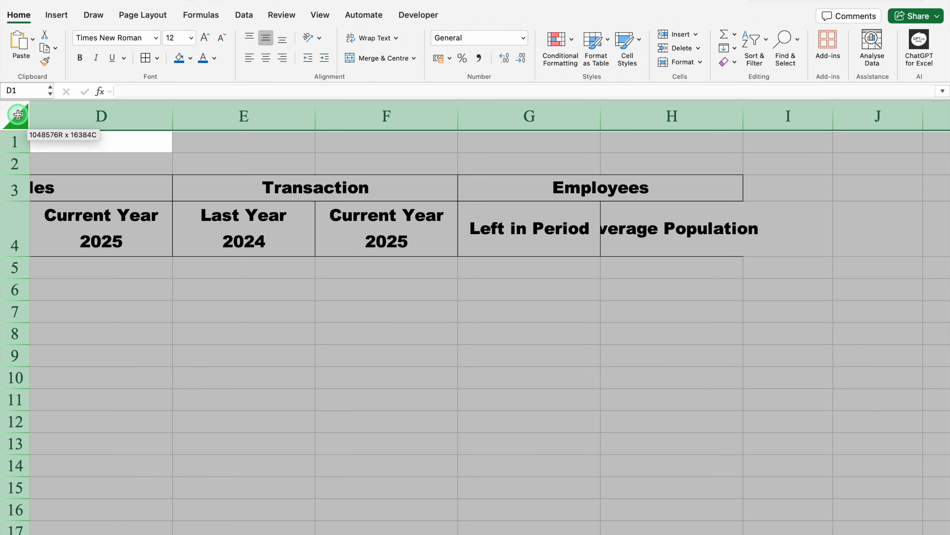
pyautogui.click(369, 38)
pyautogui.click(529, 290)
pyautogui.hscroll(-1, 379, 524)
pyautogui.hscroll(-5, 379, 533)
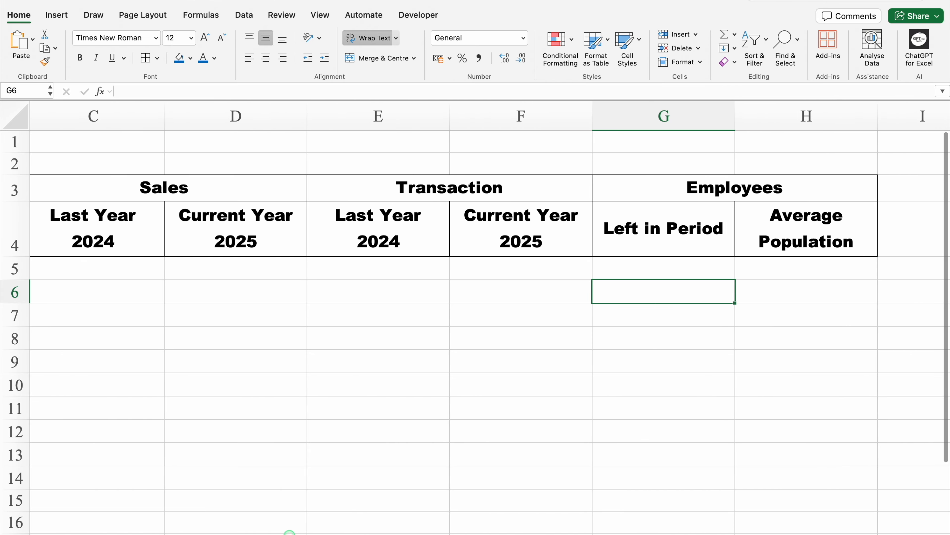
# Step: Apply all borders to the full table range B3:H14
pyautogui.click(90, 216)
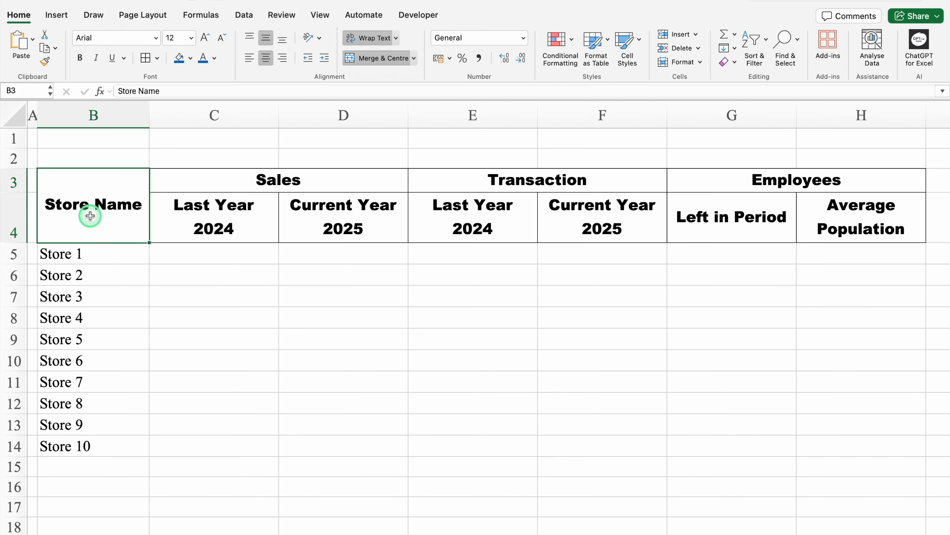
pyautogui.hotkey('shift', 'Down')
pyautogui.hotkey('shift', 'Down')
pyautogui.hotkey('shift', 'Down')
pyautogui.hotkey('shift', 'Down')
pyautogui.hotkey('shift', 'Down')
pyautogui.hotkey('shift', 'Down')
pyautogui.hotkey('shift', 'Down')
pyautogui.hotkey('shift', 'Down')
pyautogui.hotkey('shift', 'Down')
pyautogui.hotkey('shift', 'Down')
pyautogui.hotkey('shift', 'Right')
pyautogui.hotkey('shift', 'Right')
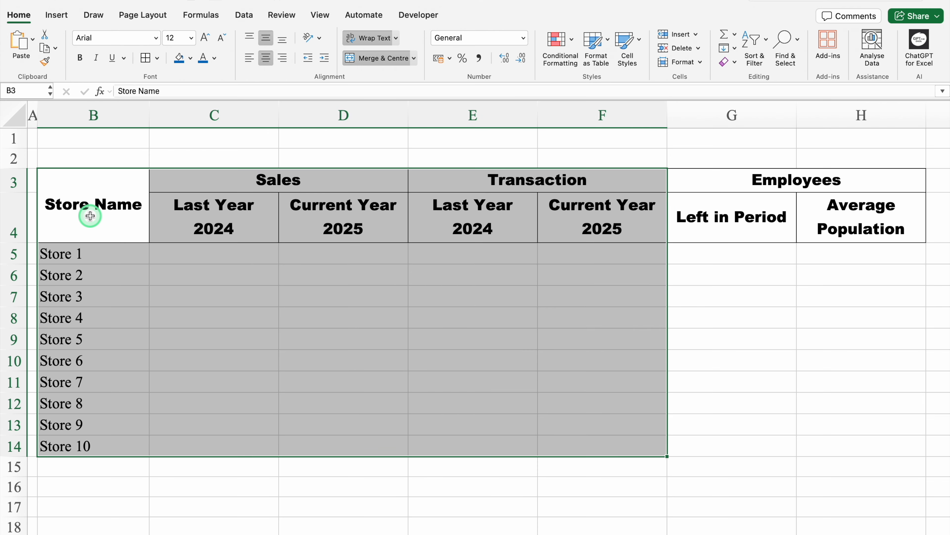
pyautogui.hotkey('shift', 'Right')
pyautogui.hotkey('shift', 'Right')
pyautogui.click(147, 61)
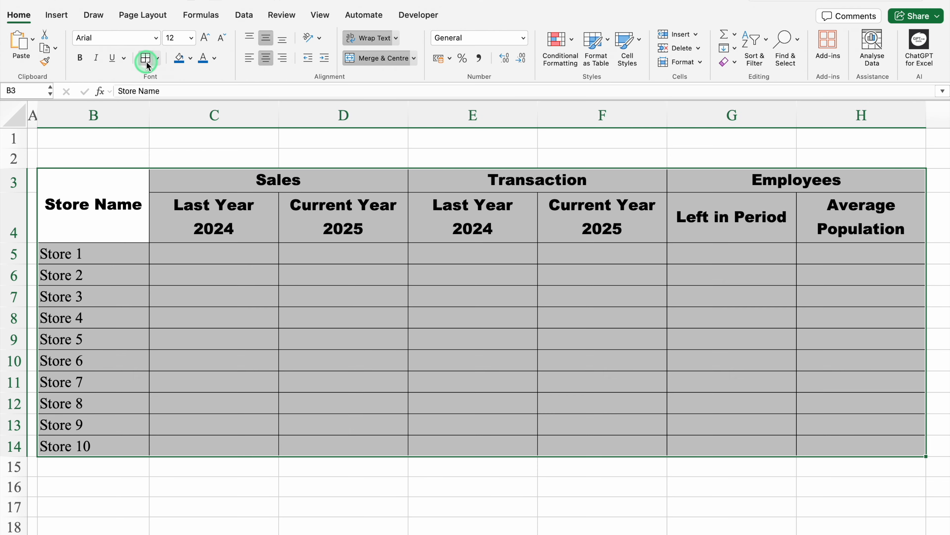
# Step: Fill the merged Store Name header cell with the standard orange colour
pyautogui.click(90, 205)
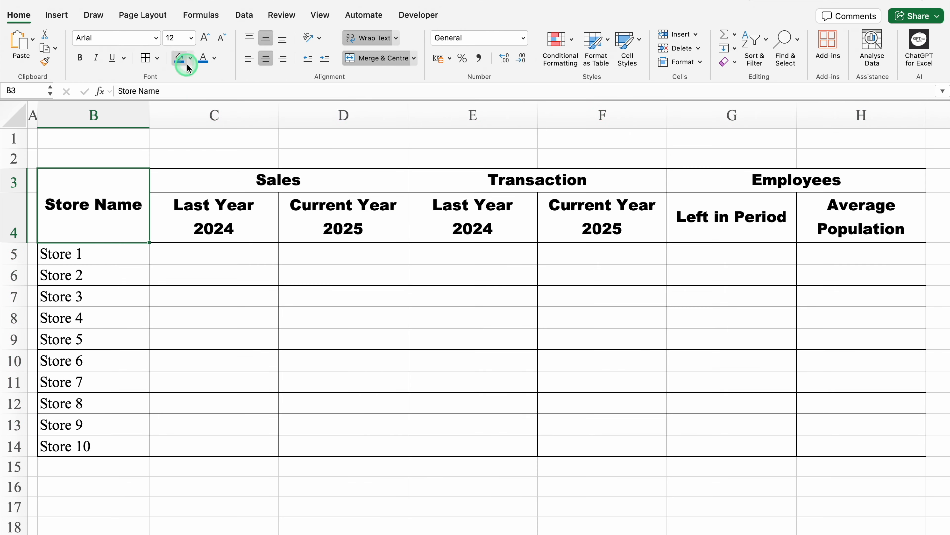
pyautogui.click(188, 66)
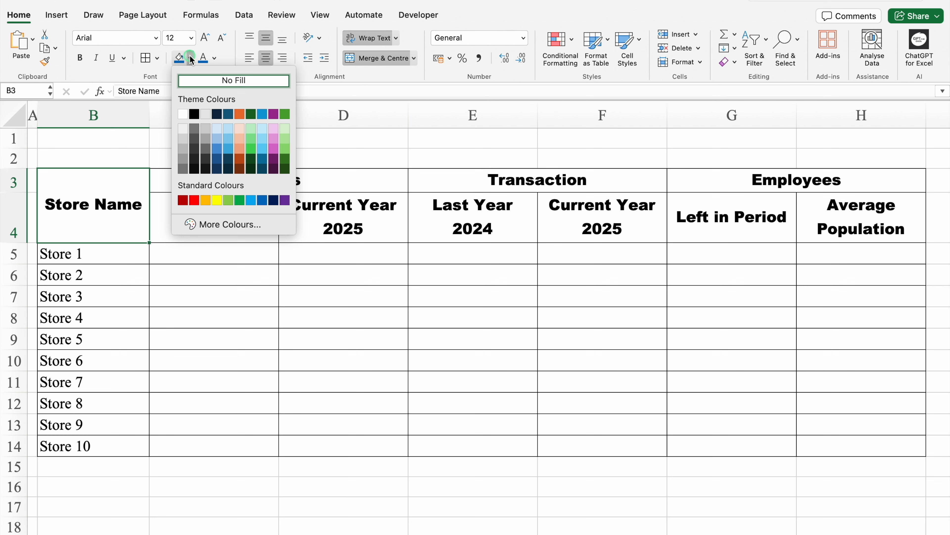
pyautogui.click(206, 201)
pyautogui.click(223, 179)
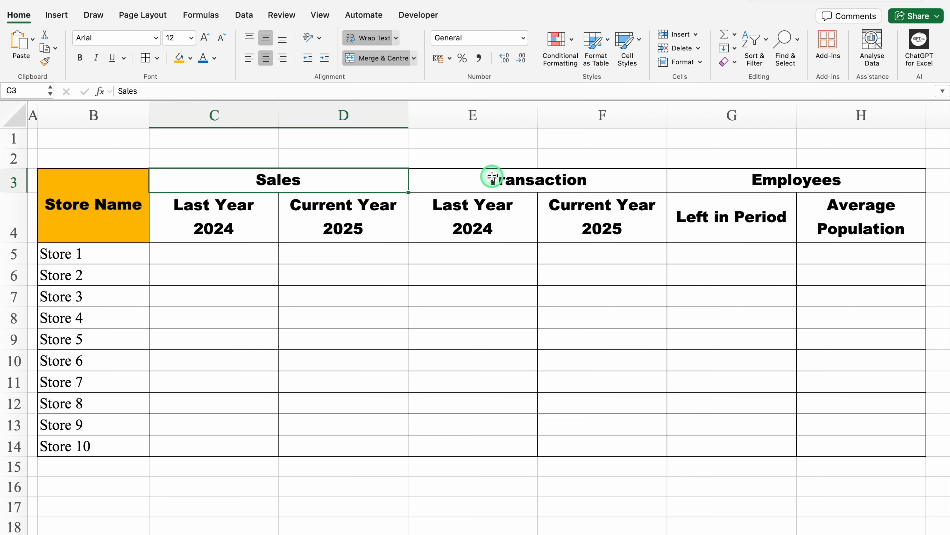
pyautogui.click(357, 294)
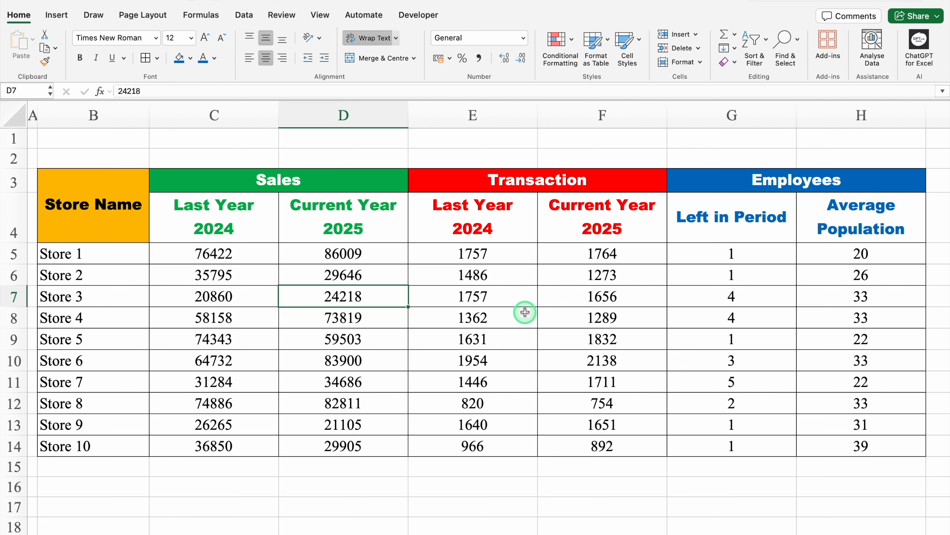
# Step: Autofit the widths of columns C to H to their contents
pyautogui.moveTo(214, 115); pyautogui.dragTo(814, 141)
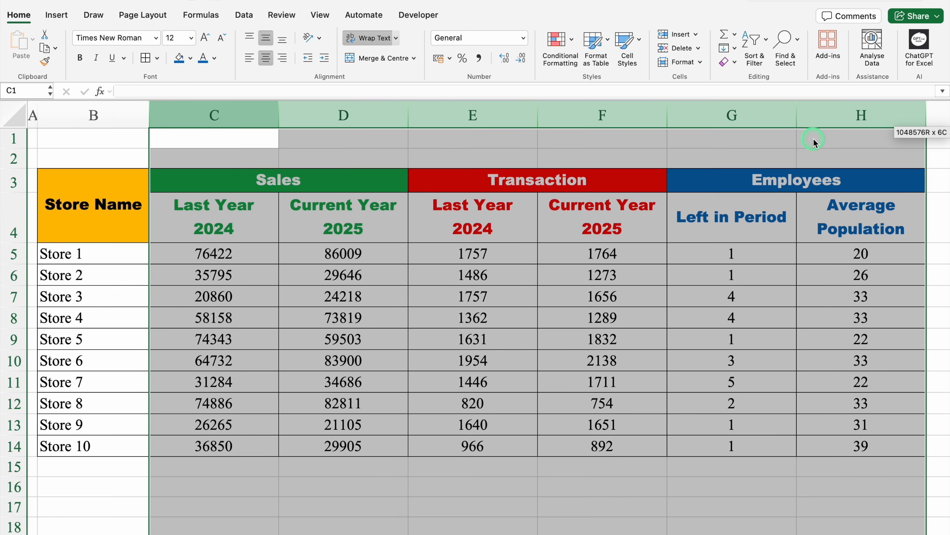
pyautogui.doubleClick(662, 114)
pyautogui.click(104, 159)
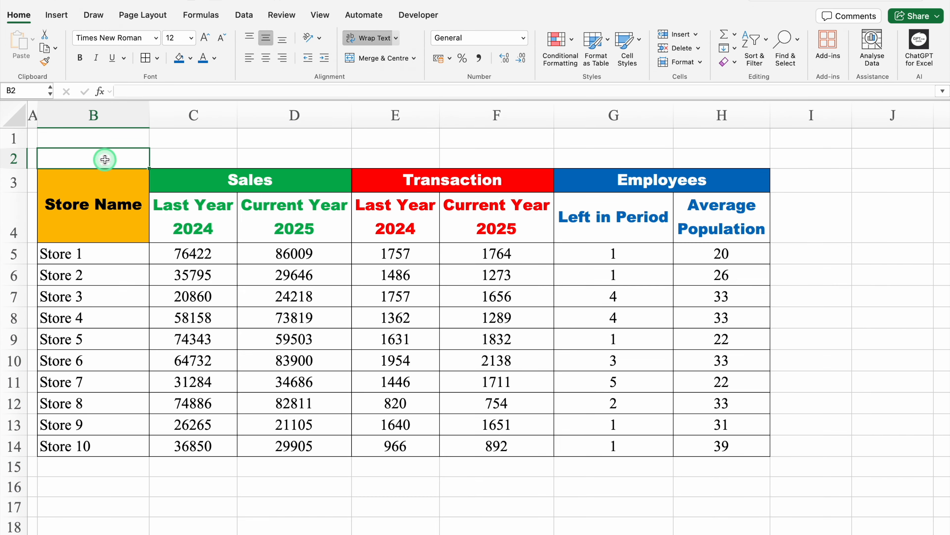
# Step: Increase the height of row 2 and merge and centre B2:H2 as a title cell above the table
pyautogui.moveTo(21, 169); pyautogui.dragTo(22, 202)
pyautogui.click(82, 169)
pyautogui.moveTo(82, 169); pyautogui.dragTo(694, 171)
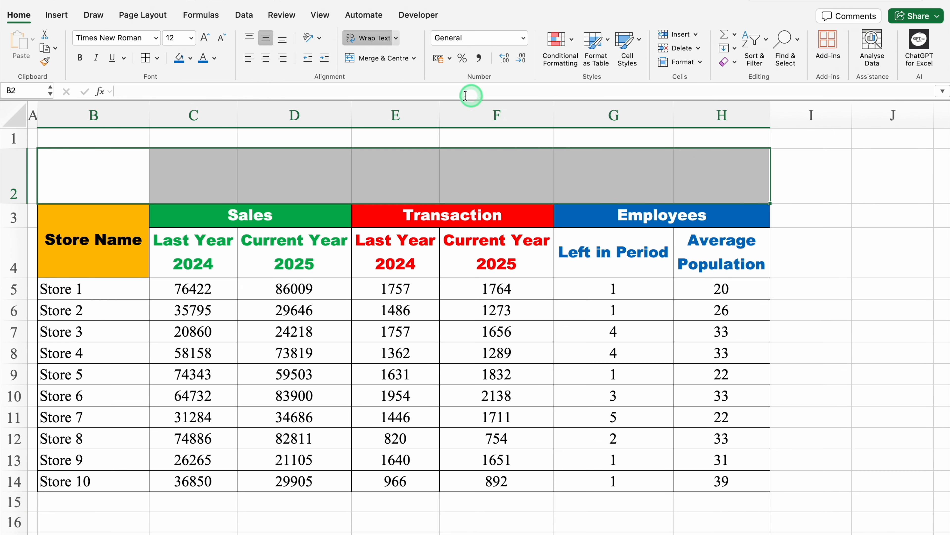
pyautogui.click(387, 58)
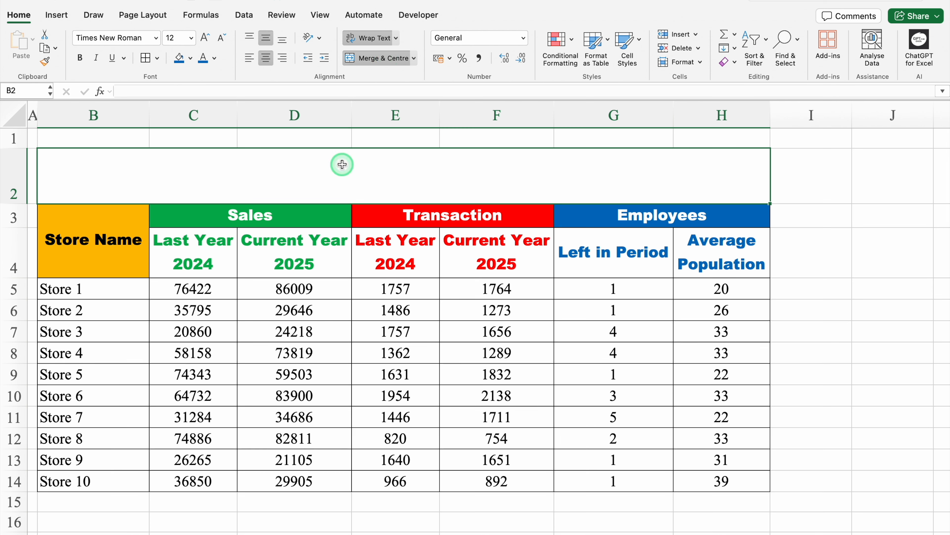
# Step: Enter the title "Sales, Transaction, Attrition" in merged cell B2 and set its font to Arial Black
pyautogui.press('super+v')
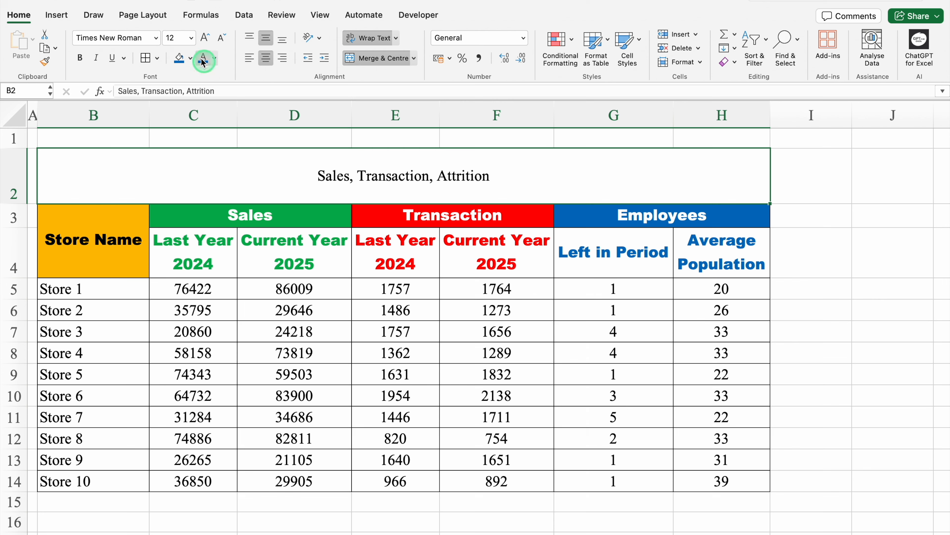
pyautogui.click(155, 38)
pyautogui.moveTo(167, 150)
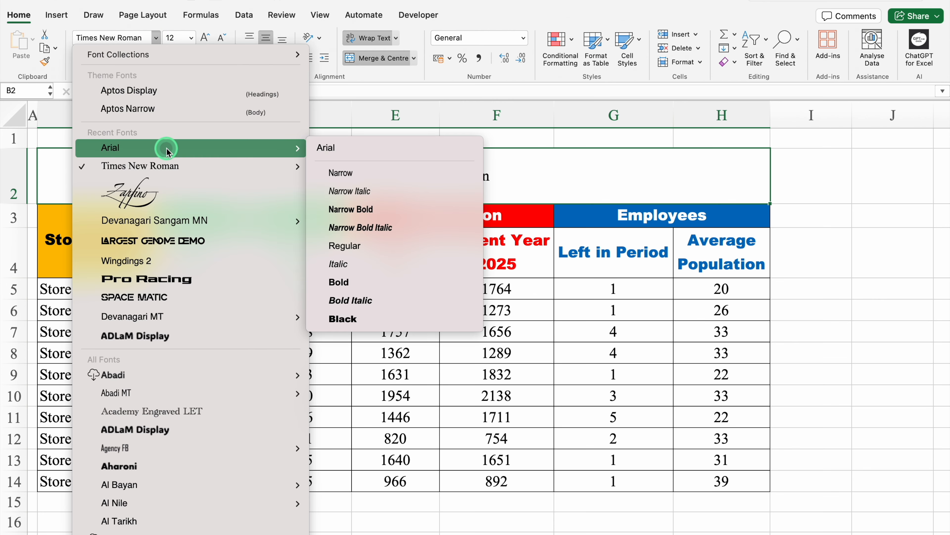
pyautogui.click(378, 318)
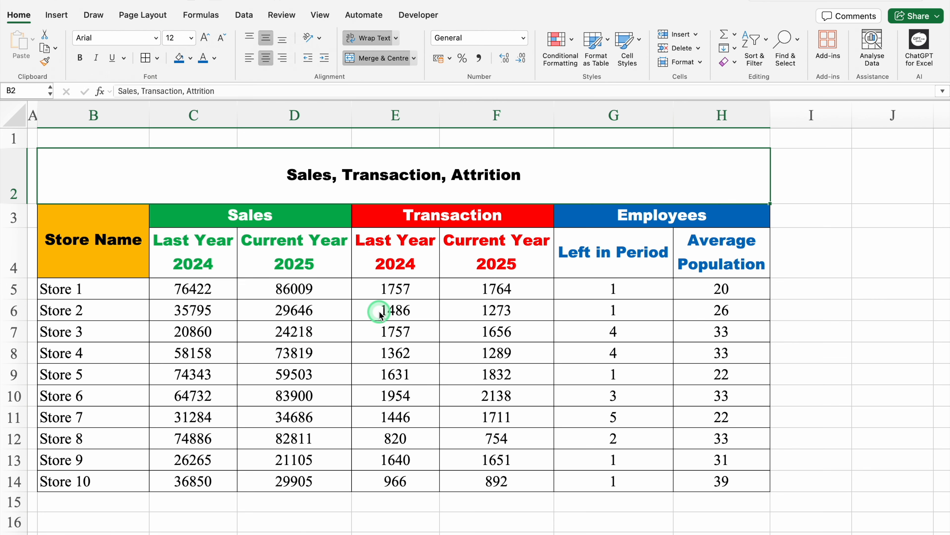
# Step: Colour the title text blue and enlarge it to size 20
pyautogui.click(203, 57)
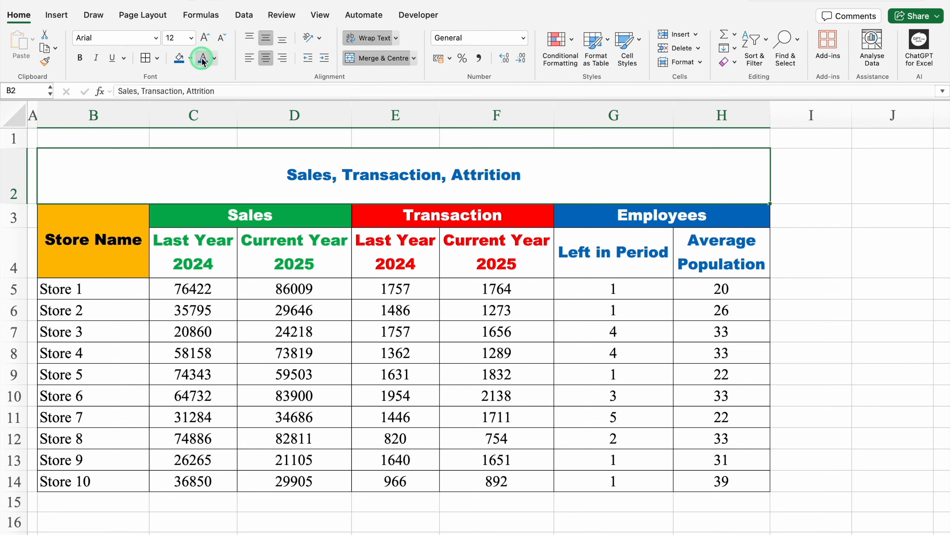
pyautogui.click(204, 39)
pyautogui.click(204, 39)
pyautogui.click(204, 40)
pyautogui.click(204, 40)
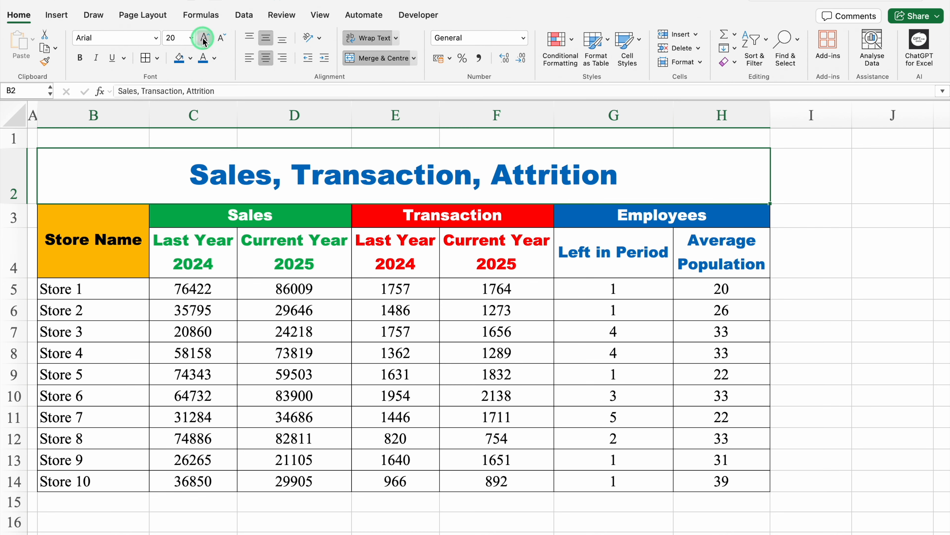
# Step: Enter the heading "Sales" in I3, beside the Employees header
pyautogui.press('Right')
pyautogui.press('Right')
pyautogui.press('Right')
pyautogui.press('Right')
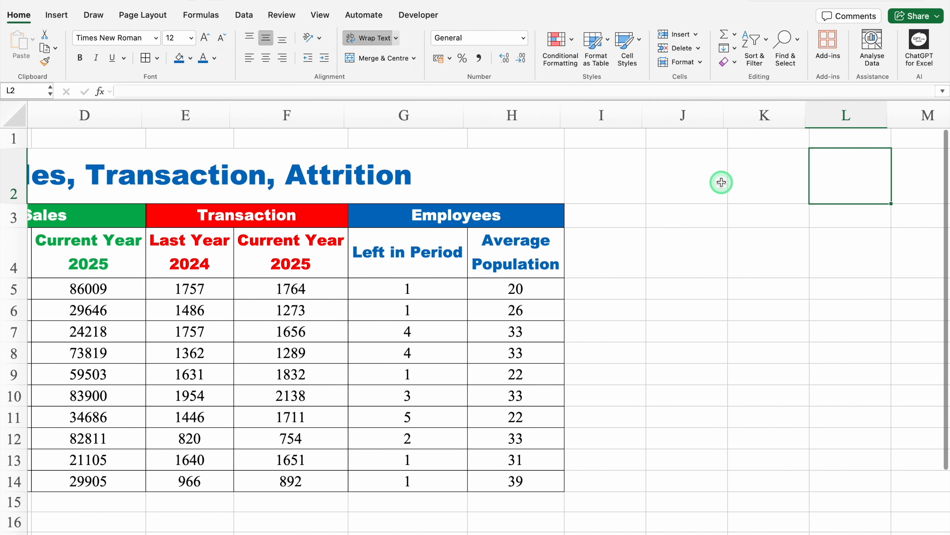
pyautogui.press('Right')
pyautogui.press('Right')
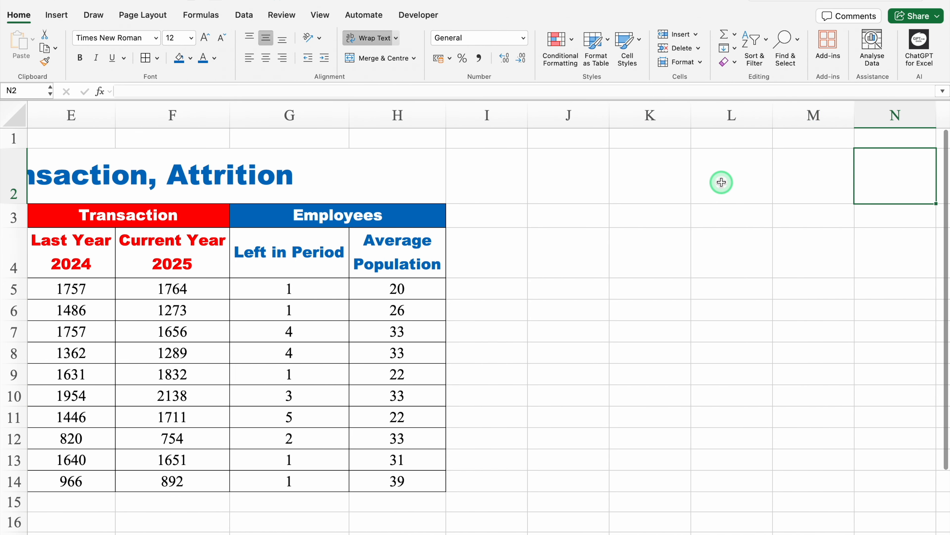
pyautogui.click(494, 214)
pyautogui.write('Sale')
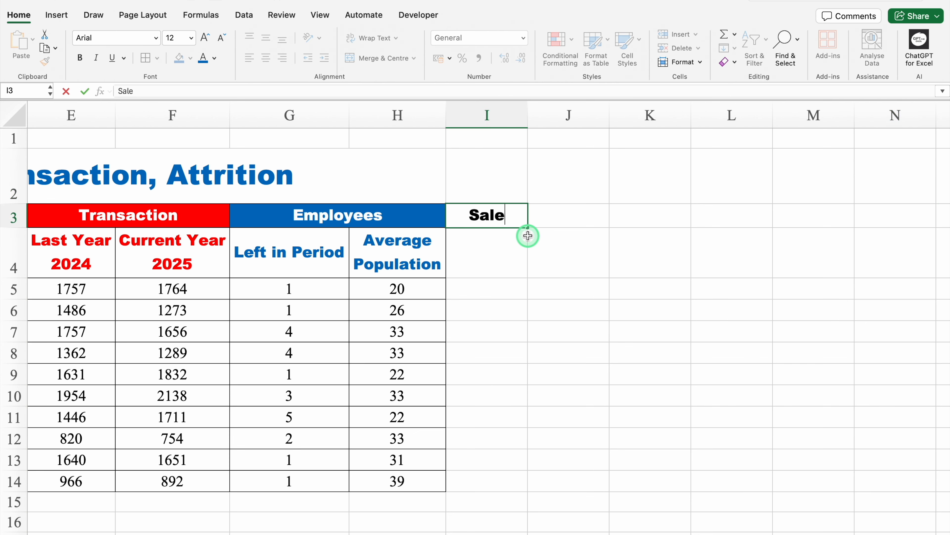
pyautogui.write('s')
pyautogui.press('Tab')
# Step: Widen column J and copy the text "Transaction" from inside header cell E3
pyautogui.moveTo(610, 112); pyautogui.dragTo(655, 113)
pyautogui.click(163, 216)
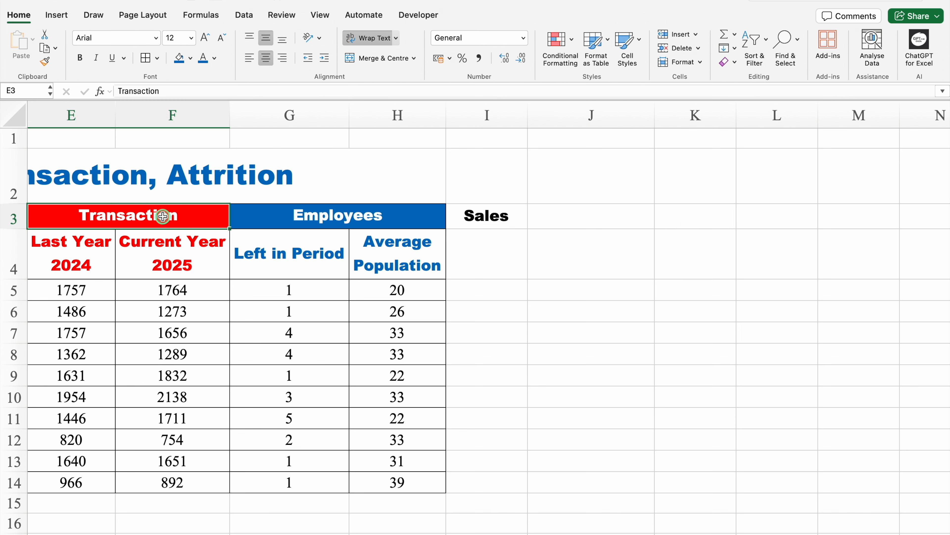
pyautogui.doubleClick(185, 217)
pyautogui.moveTo(192, 216); pyautogui.dragTo(80, 215)
pyautogui.press('super+c')
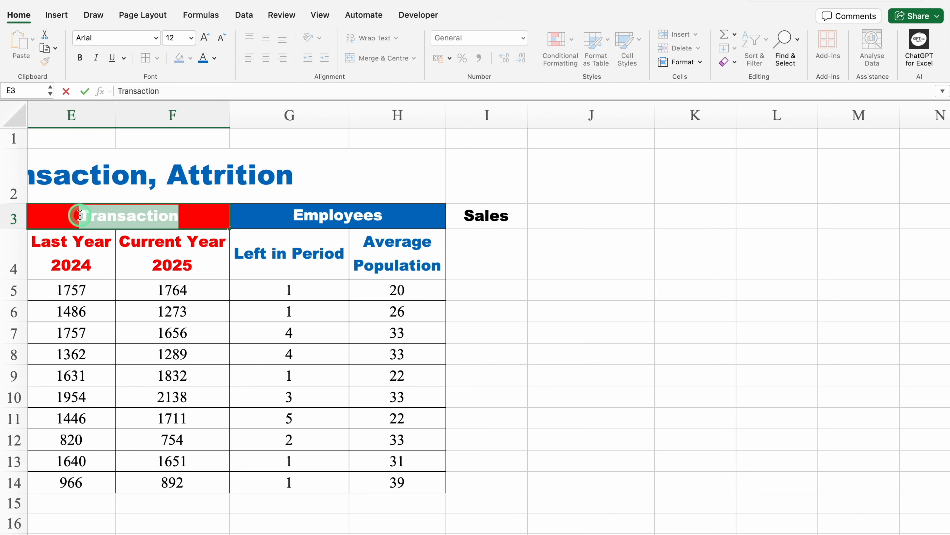
pyautogui.press('Return')
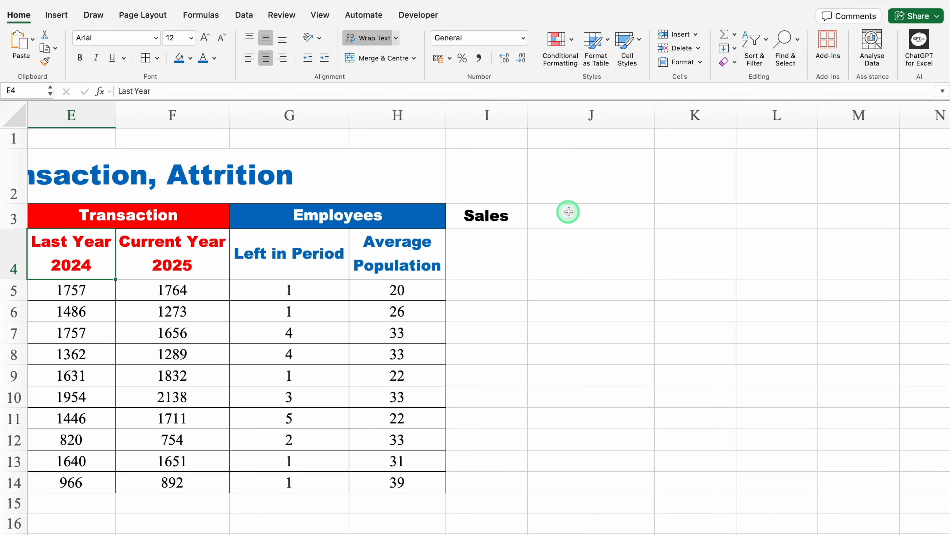
# Step: Paste the copied "Transaction" text into J3 and enter the heading "Attrition" in K3
pyautogui.click(574, 215)
pyautogui.doubleClick(587, 215)
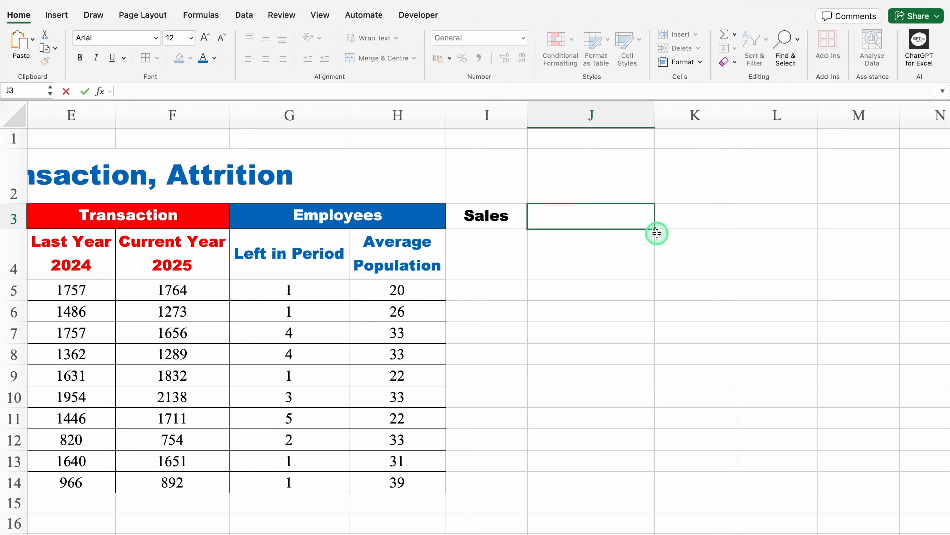
pyautogui.press('super+v')
pyautogui.press('Tab')
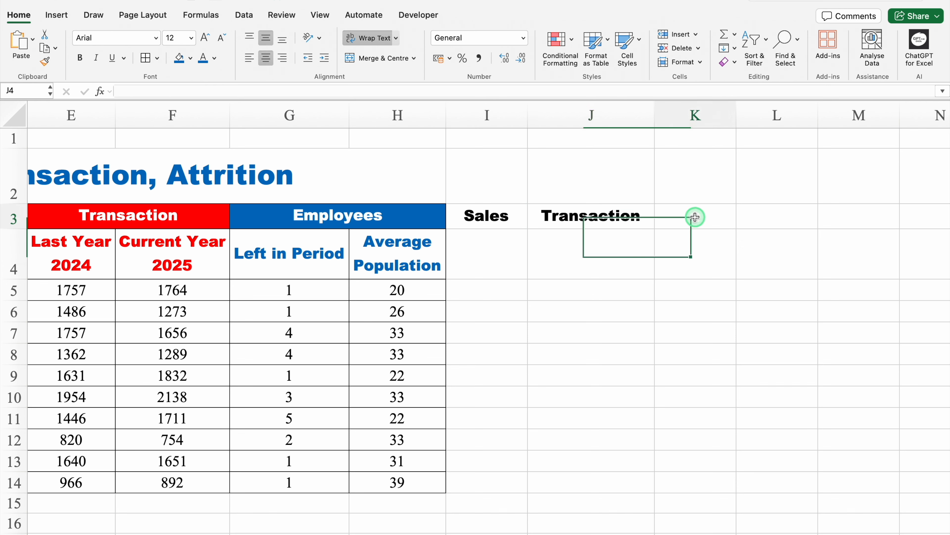
pyautogui.write('Attrition')
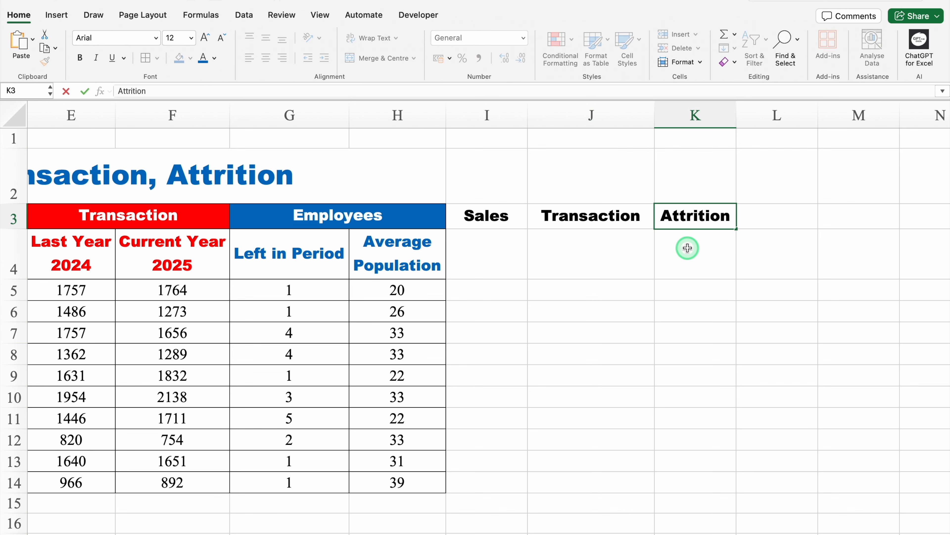
# Step: Enter the subheading "%" in K4 and "Growth %" in I4, copying the latter into J4
pyautogui.click(690, 252)
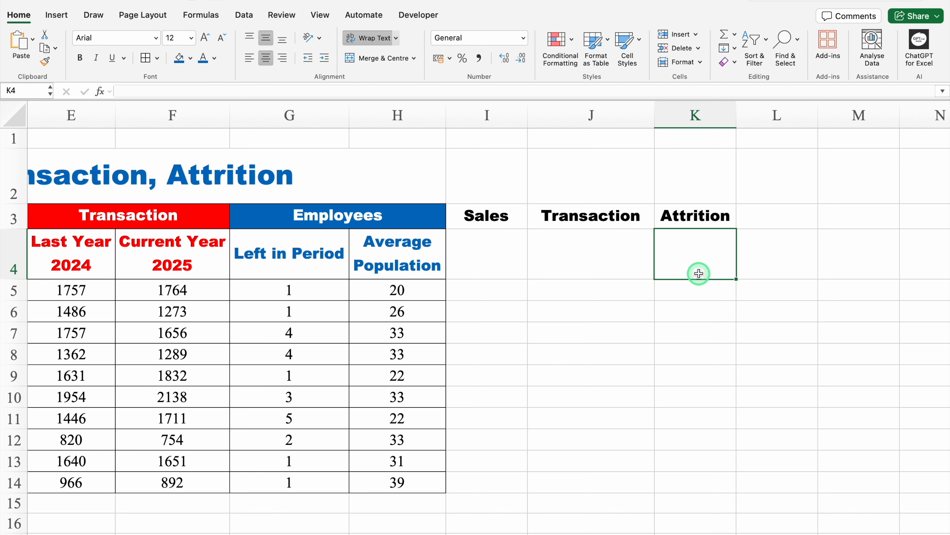
pyautogui.write('%')
pyautogui.click(500, 243)
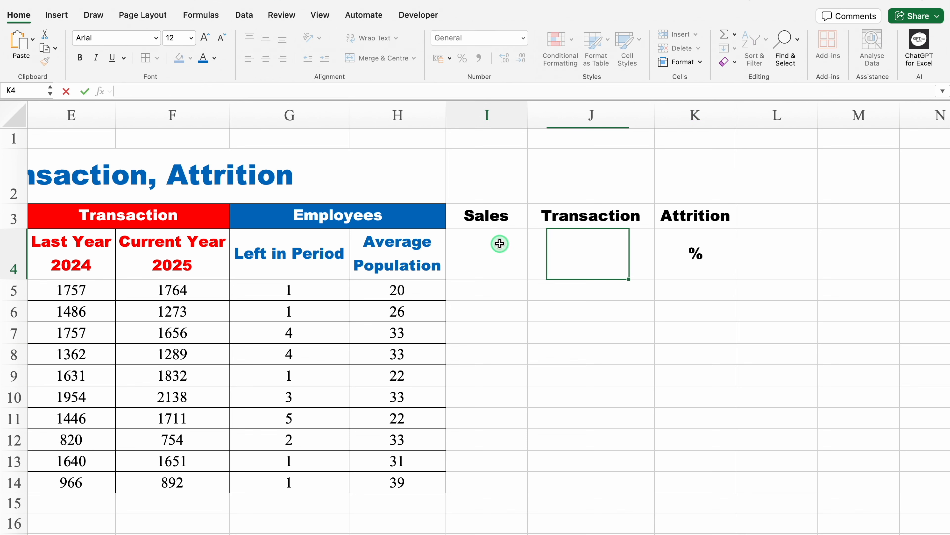
pyautogui.write('Growth %')
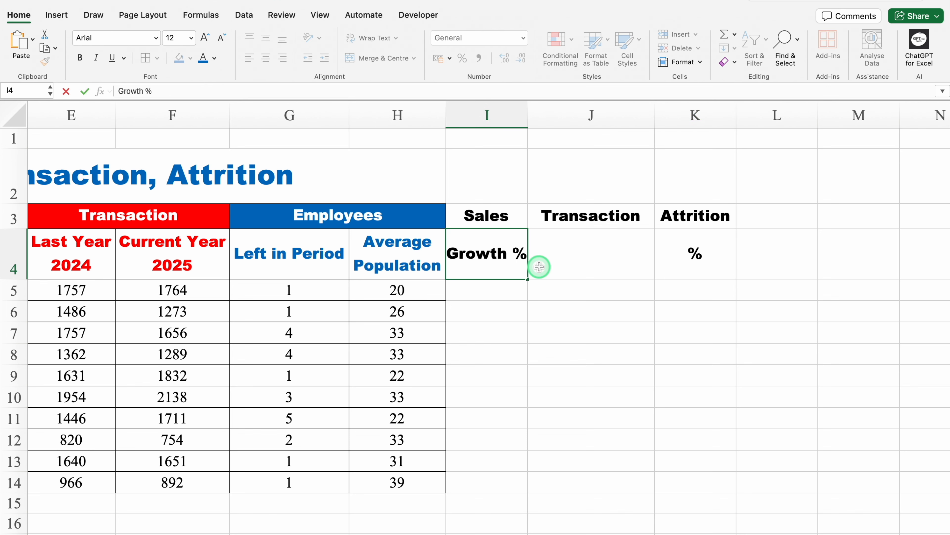
pyautogui.moveTo(528, 278); pyautogui.dragTo(609, 279)
# Step: Fill the Sales growth header cells I3:I4 with green and colour their text white
pyautogui.click(517, 216)
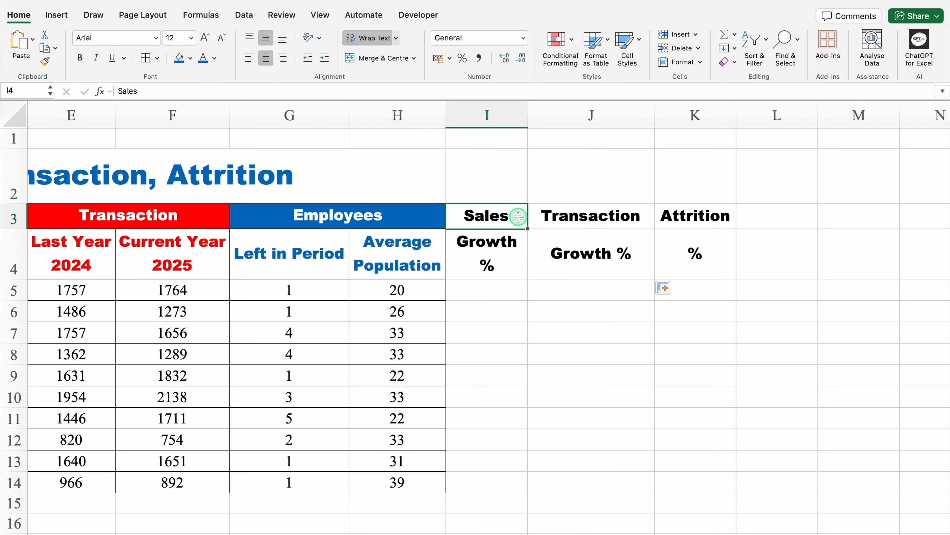
pyautogui.moveTo(518, 217); pyautogui.dragTo(517, 241)
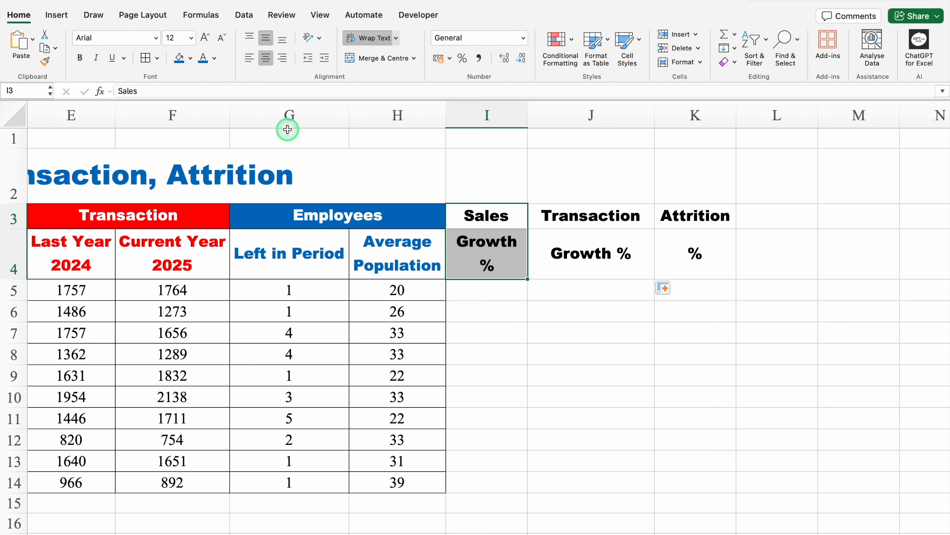
pyautogui.click(191, 60)
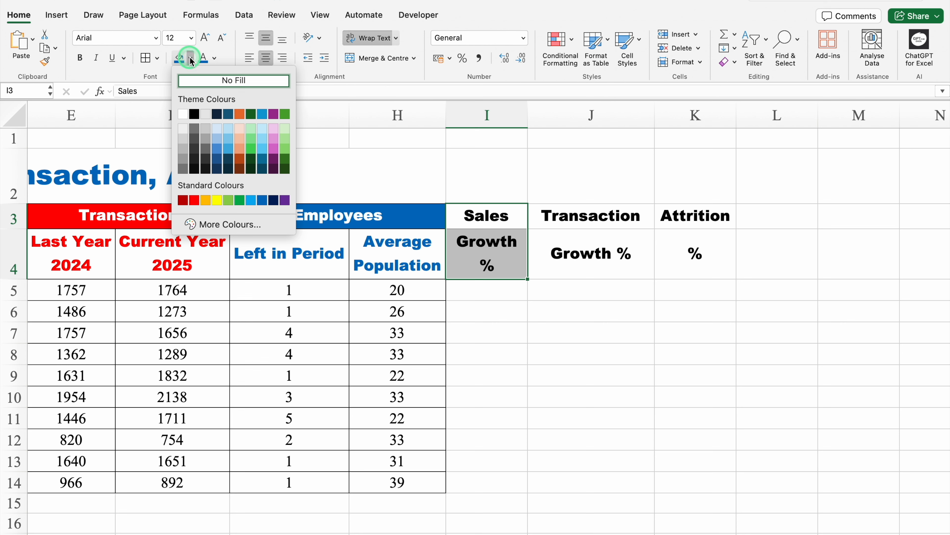
pyautogui.click(239, 200)
pyautogui.click(215, 58)
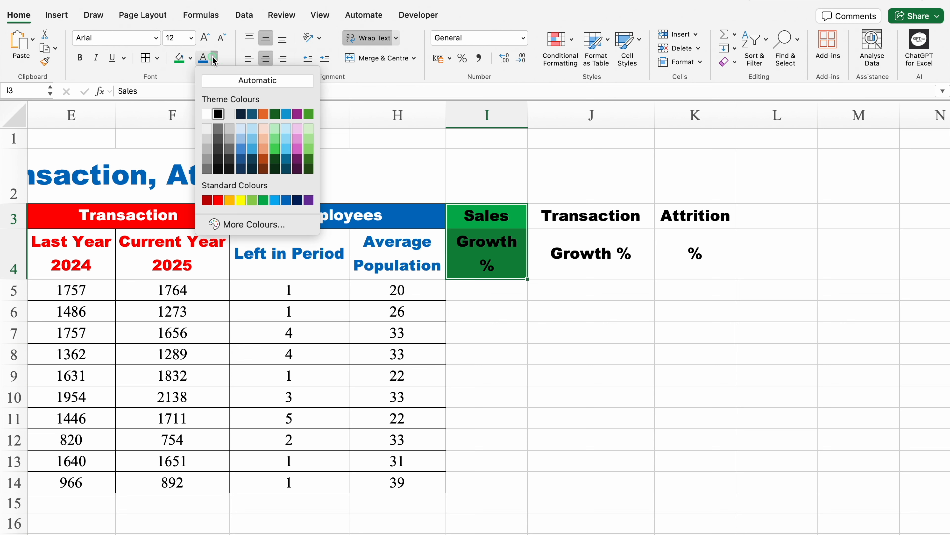
pyautogui.click(207, 112)
# Step: Fill header cells J3:J4 with red and K3:K4 with blue, using white text in both
pyautogui.click(586, 210)
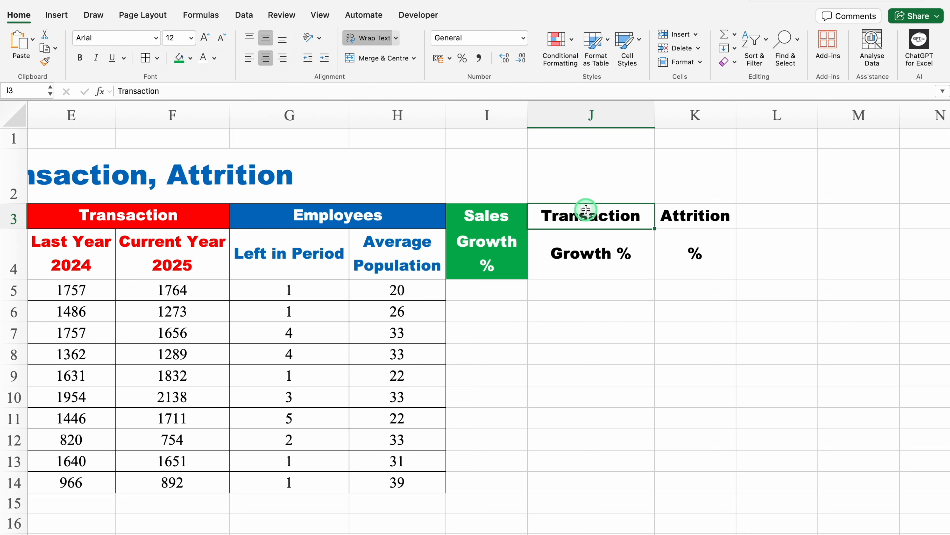
pyautogui.moveTo(586, 209); pyautogui.dragTo(588, 252)
pyautogui.click(191, 58)
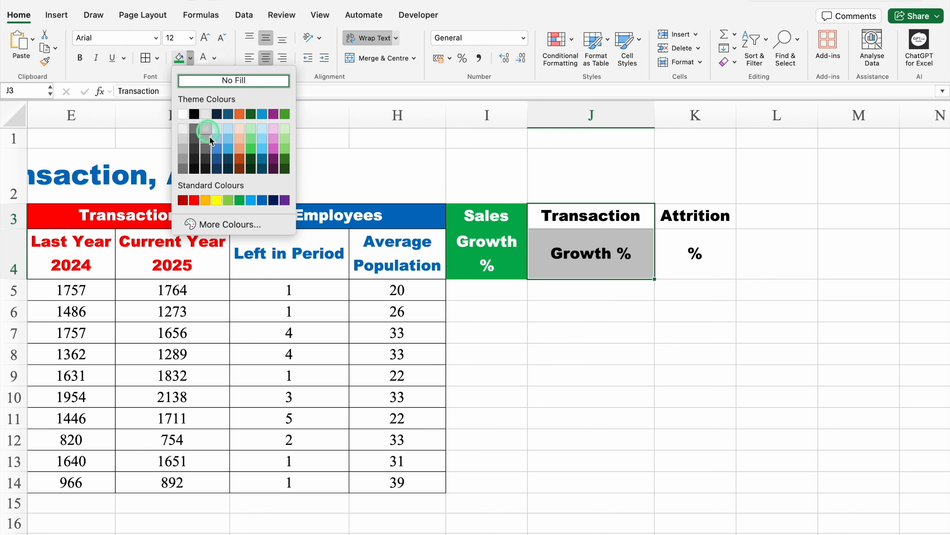
pyautogui.click(183, 200)
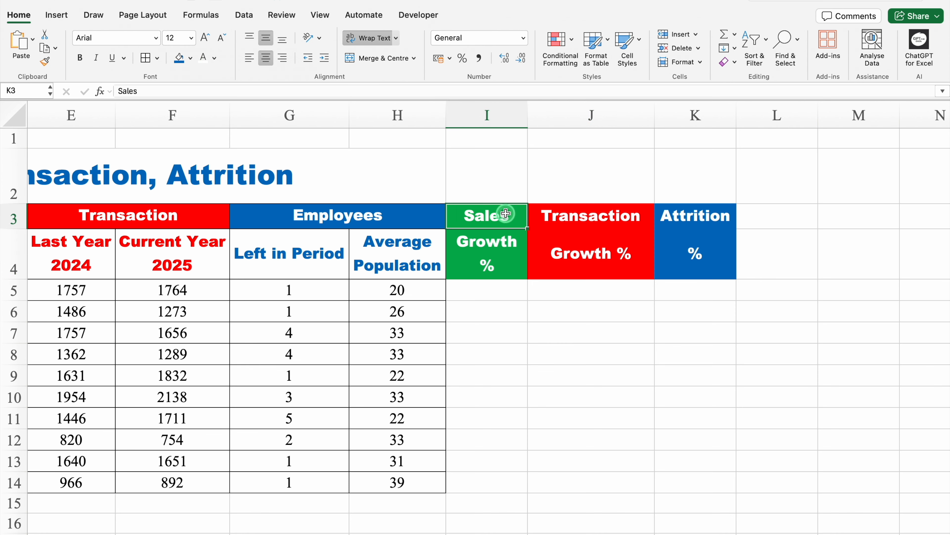
# Step: Apply borders to all cells of the new growth and attrition columns, I3:K14
pyautogui.moveTo(488, 215); pyautogui.dragTo(703, 475)
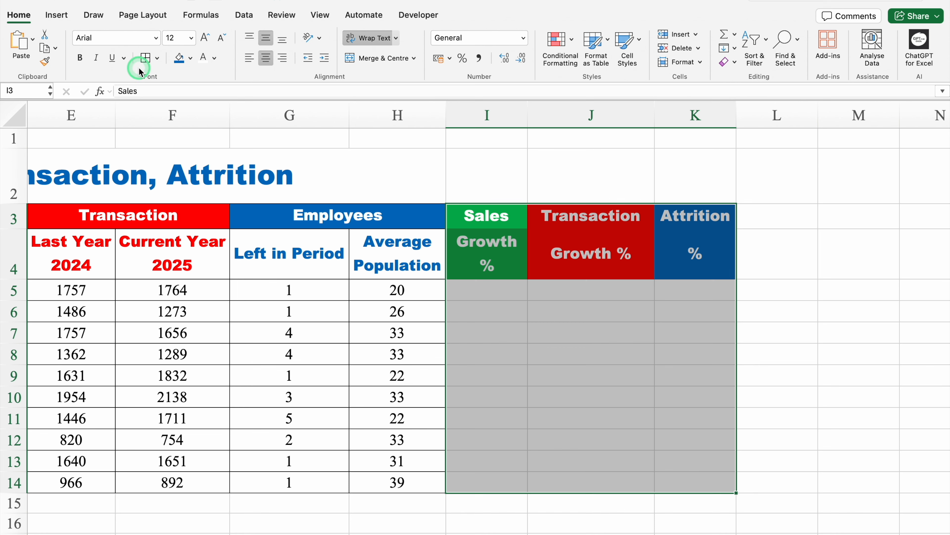
pyautogui.click(145, 60)
# Step: Enter the sales growth formula =(D5-C5)/C5 in I5
pyautogui.click(499, 294)
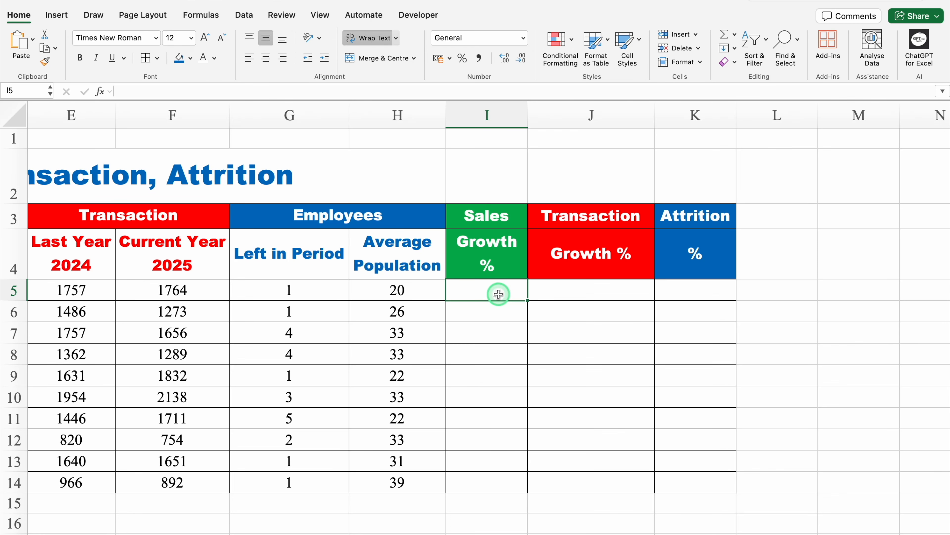
pyautogui.hscroll(-5, 468, 530)
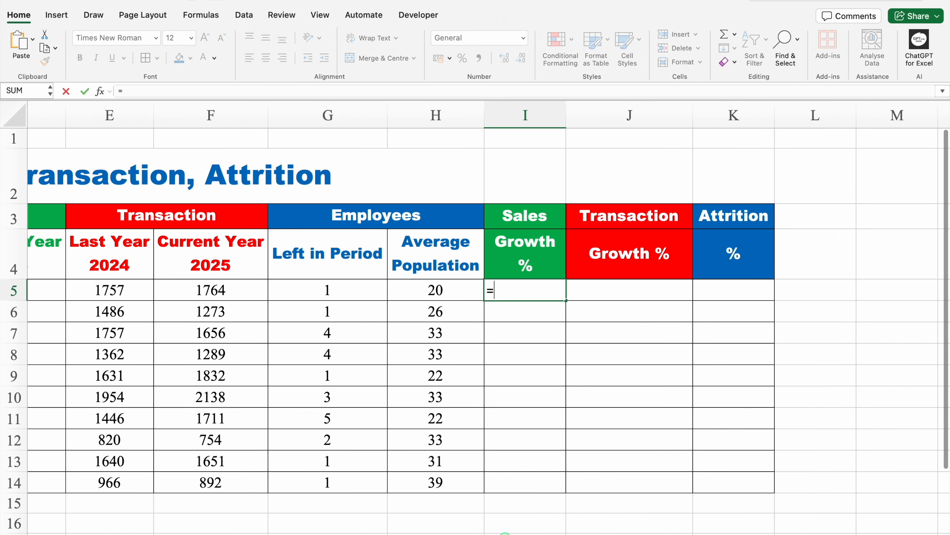
pyautogui.hscroll(-2, 374, 529)
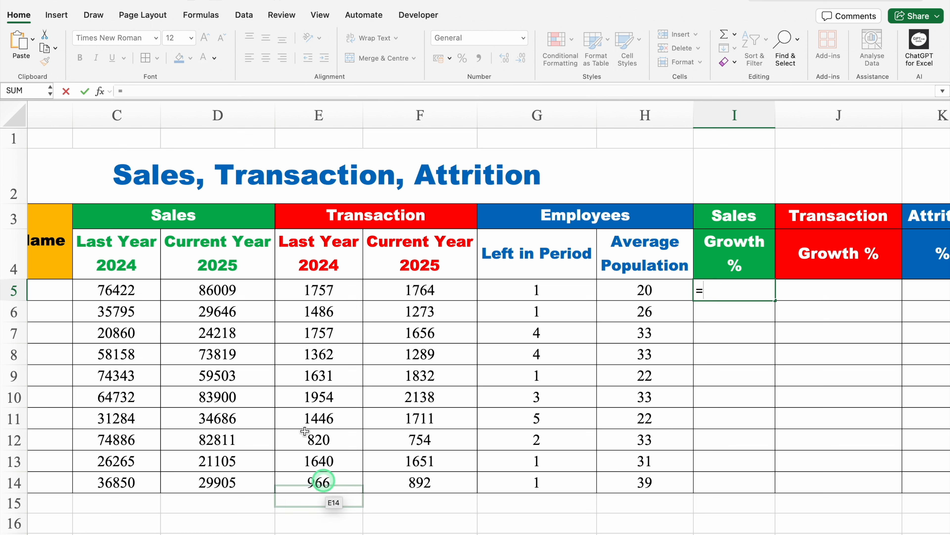
pyautogui.click(241, 281)
pyautogui.write('-')
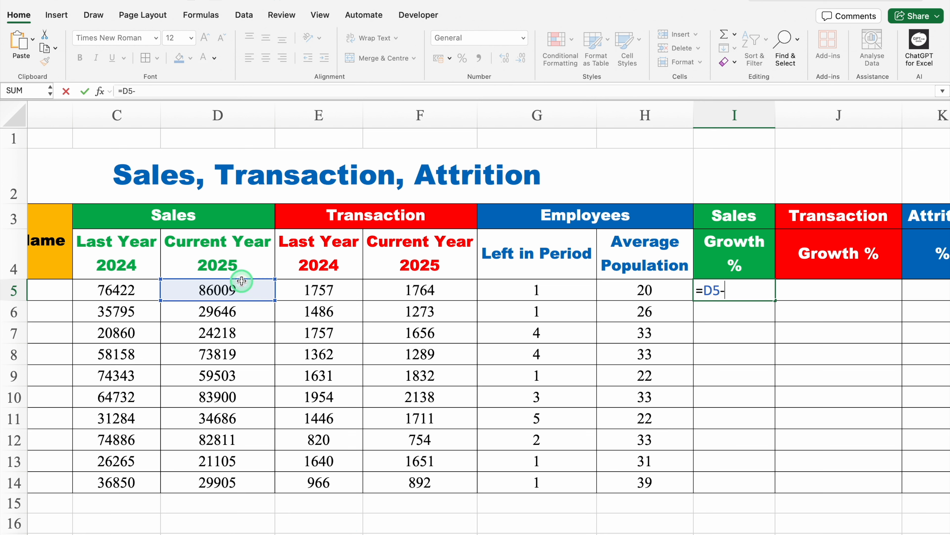
pyautogui.click(144, 286)
pyautogui.write(')')
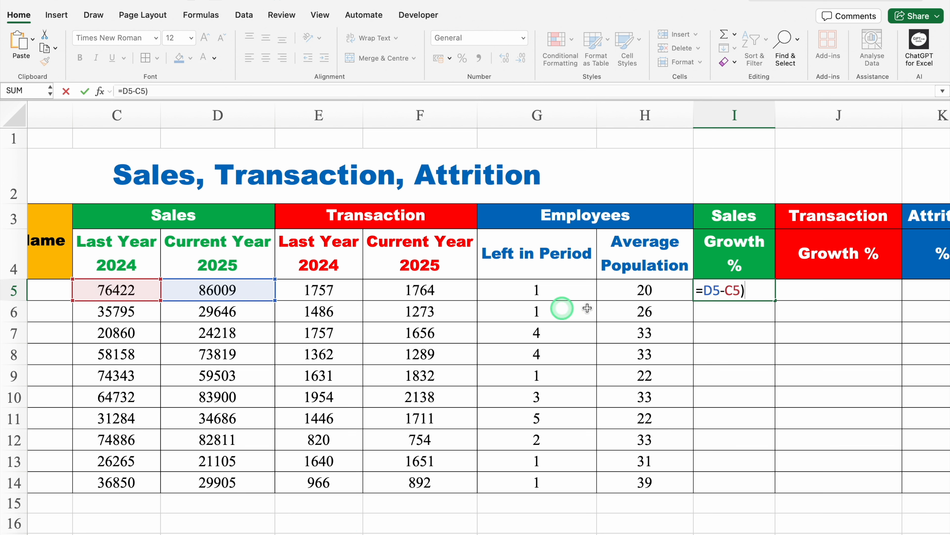
pyautogui.click(699, 291)
pyautogui.write('(')
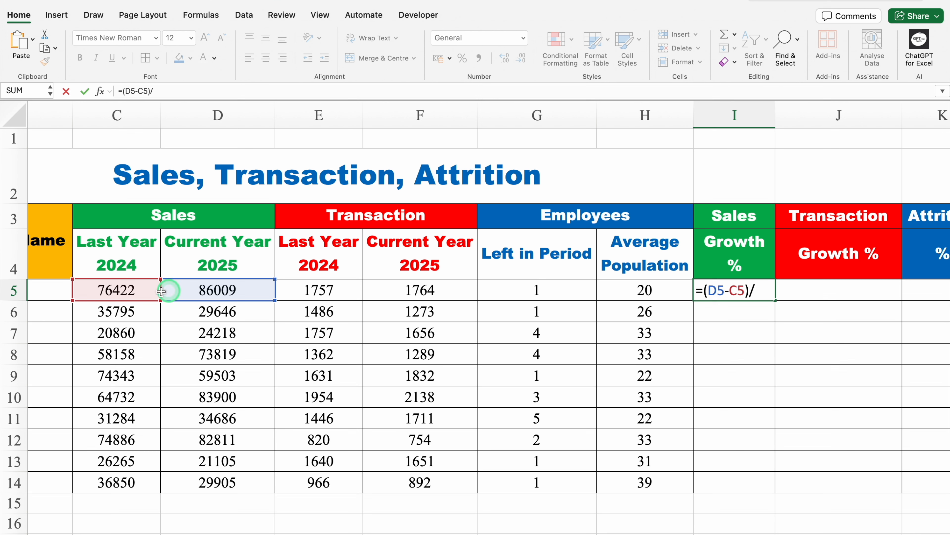
pyautogui.click(138, 288)
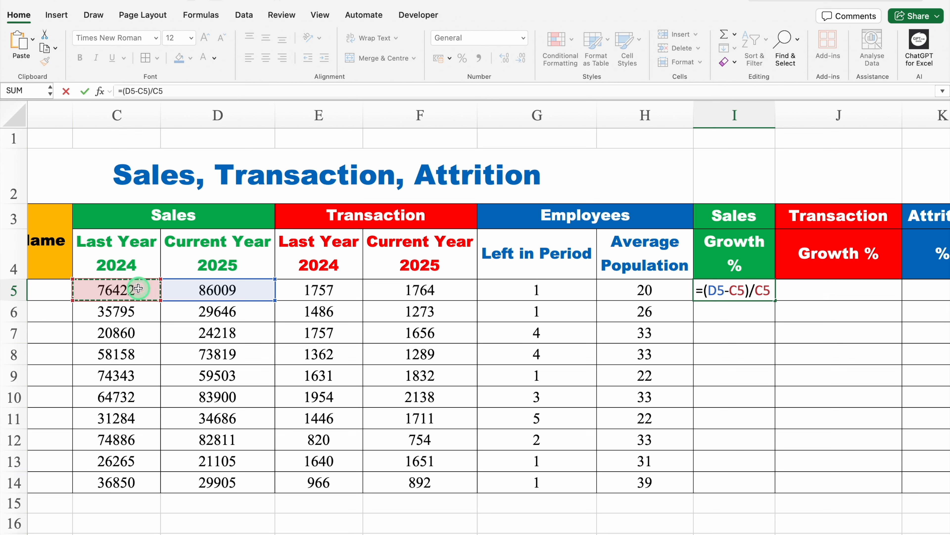
pyautogui.hotkey('ctrl', 'Return')
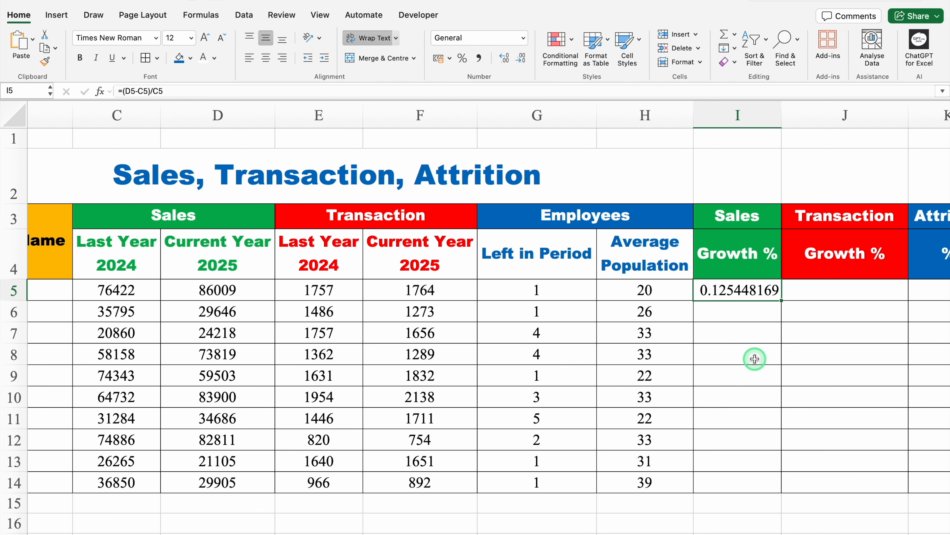
# Step: Format the sales growth in I5 as Percentage with 0 decimal places
pyautogui.press('super+1')
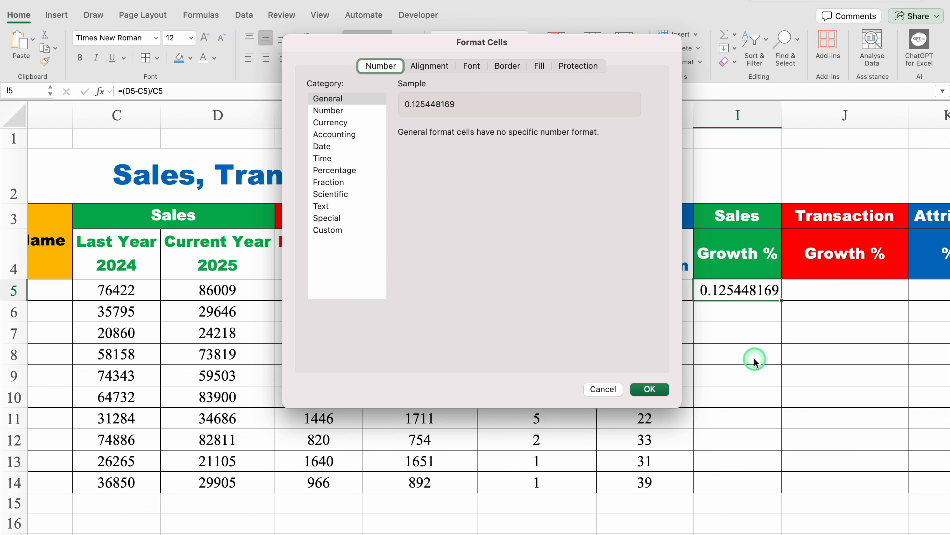
pyautogui.click(347, 170)
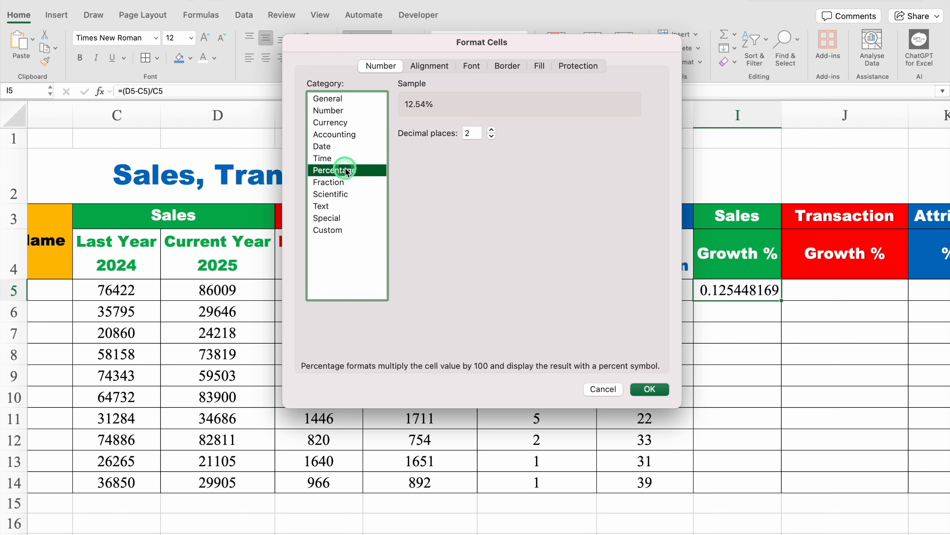
pyautogui.click(492, 137)
pyautogui.click(492, 137)
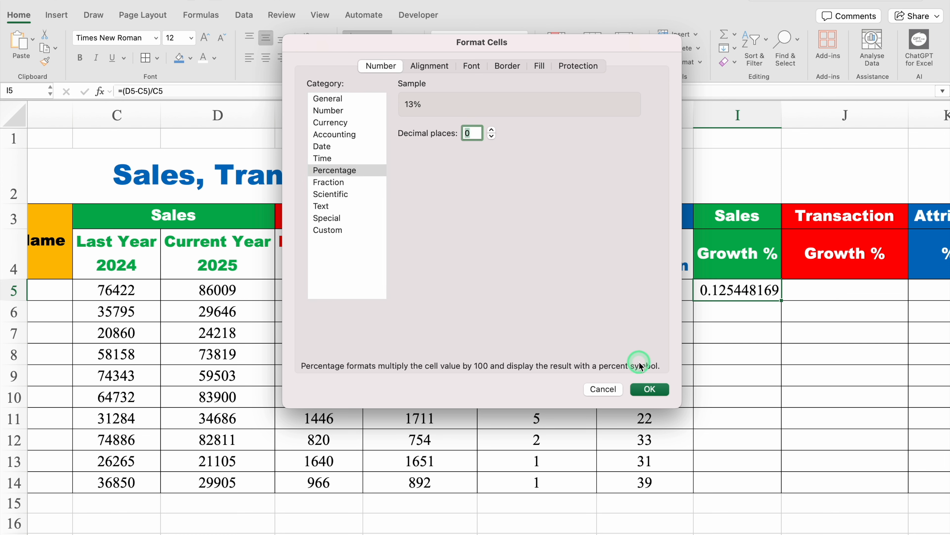
pyautogui.click(653, 389)
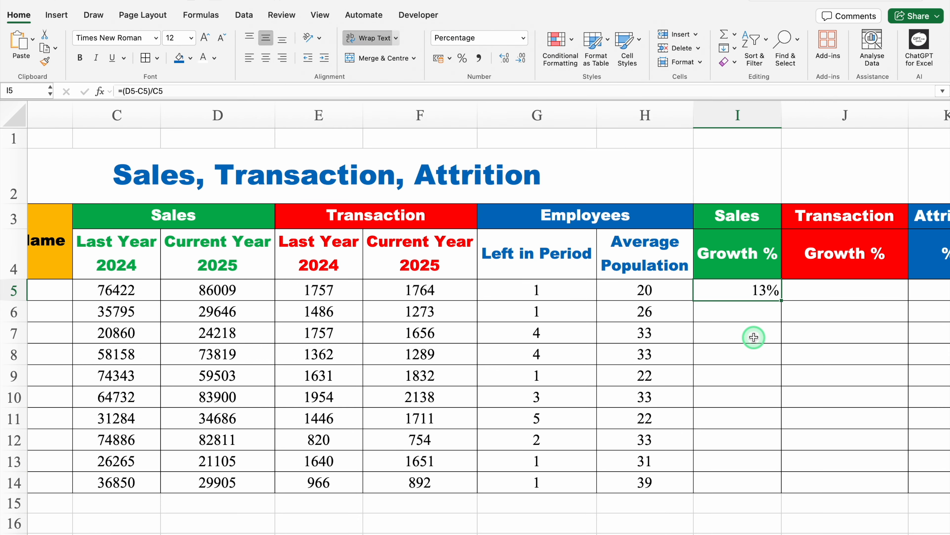
# Step: Centre the cells I5:K14 horizontally and fill the sales growth formula from I5 down to I14
pyautogui.hscroll(3, 498, 528)
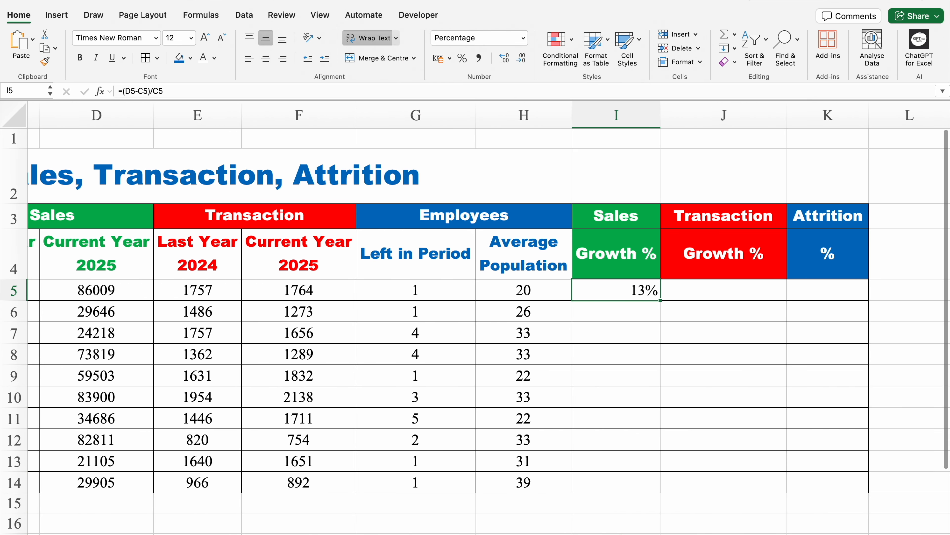
pyautogui.moveTo(621, 289)
pyautogui.mouseDown()
pyautogui.moveTo(811, 329)
pyautogui.moveTo(817, 479)
pyautogui.mouseUp()
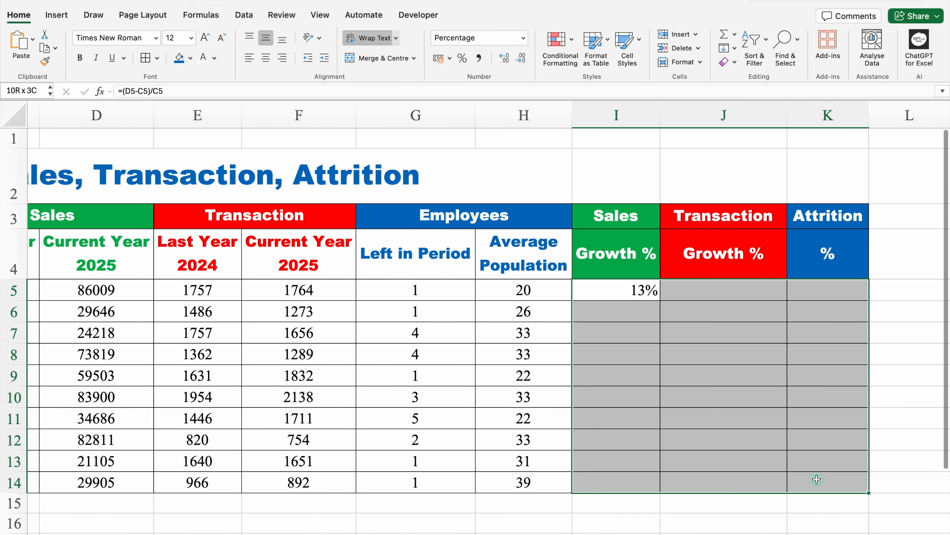
pyautogui.click(266, 57)
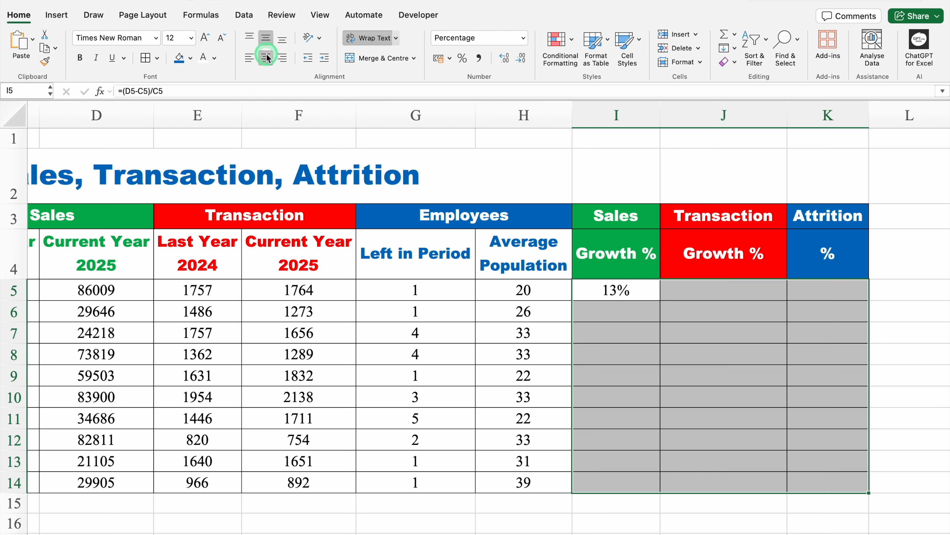
pyautogui.click(653, 294)
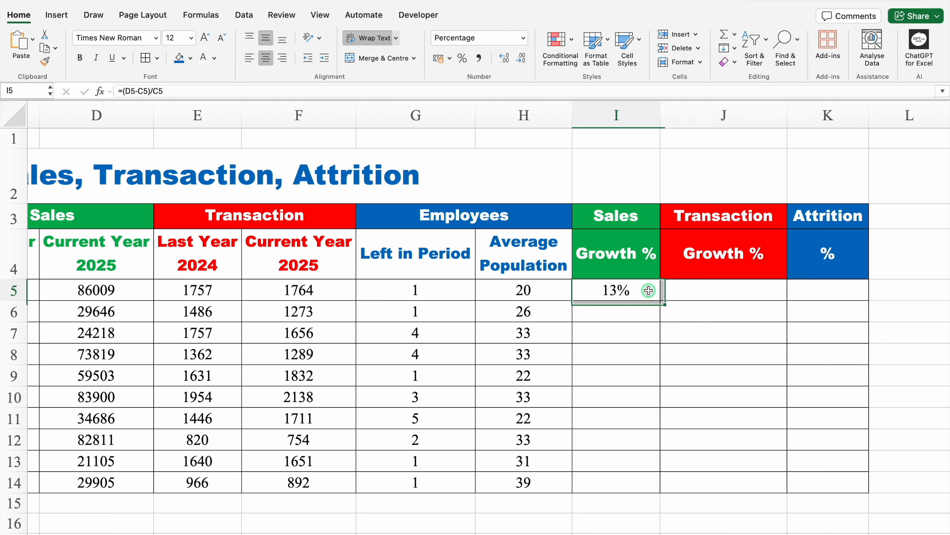
pyautogui.doubleClick(659, 300)
# Step: Enter the transaction growth formula =F5/E5-1 in J5
pyautogui.click(702, 291)
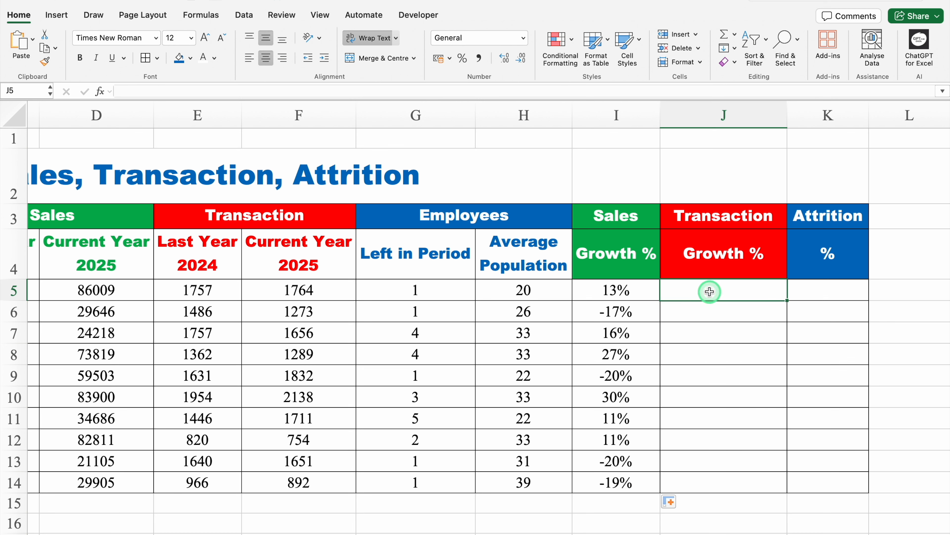
pyautogui.write('=')
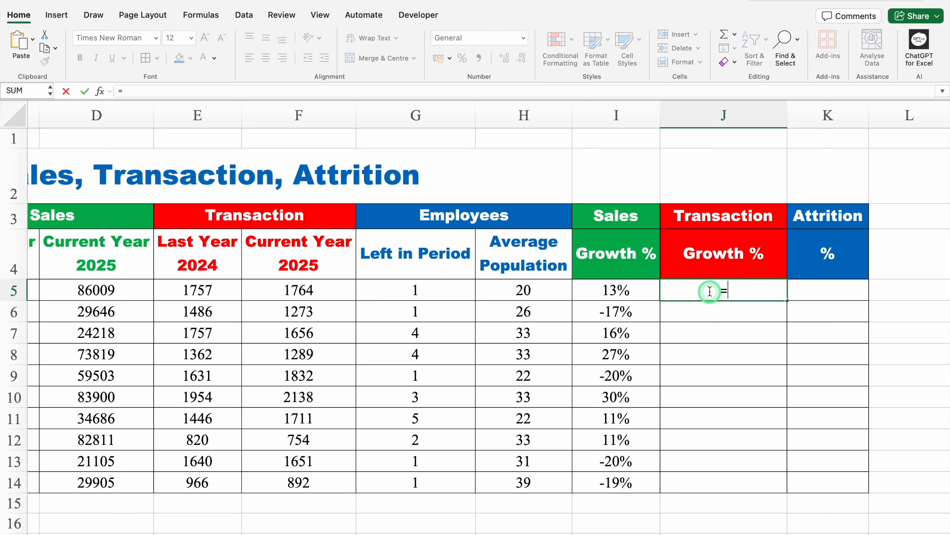
pyautogui.click(316, 287)
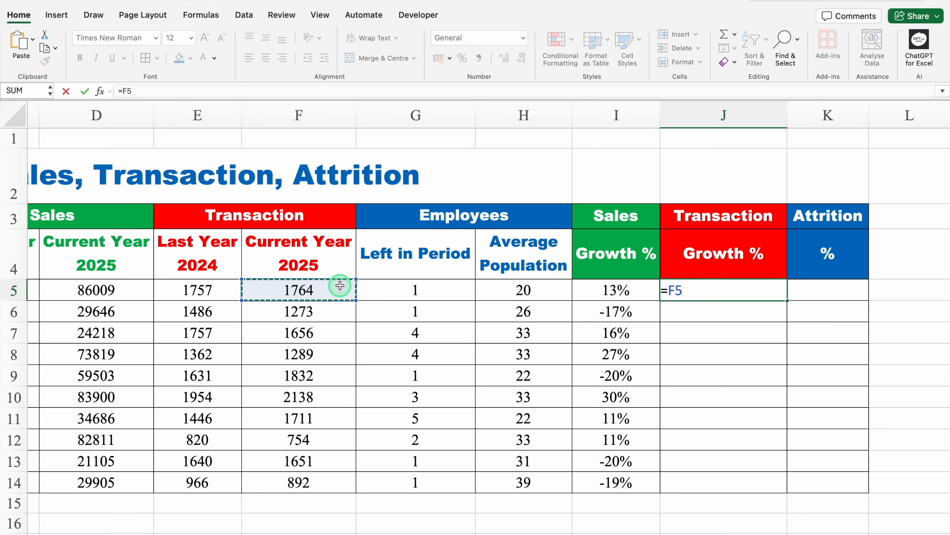
pyautogui.write('/')
pyautogui.click(197, 286)
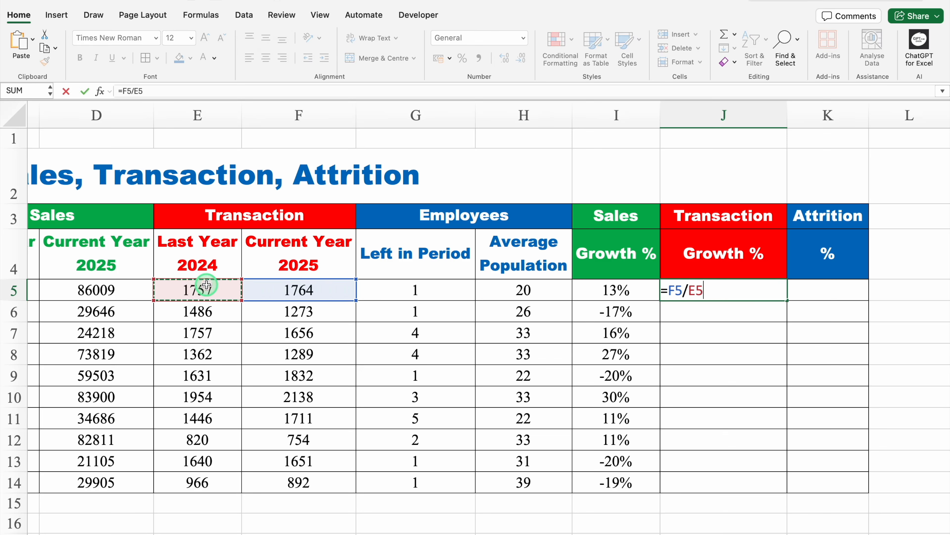
pyautogui.write('-1')
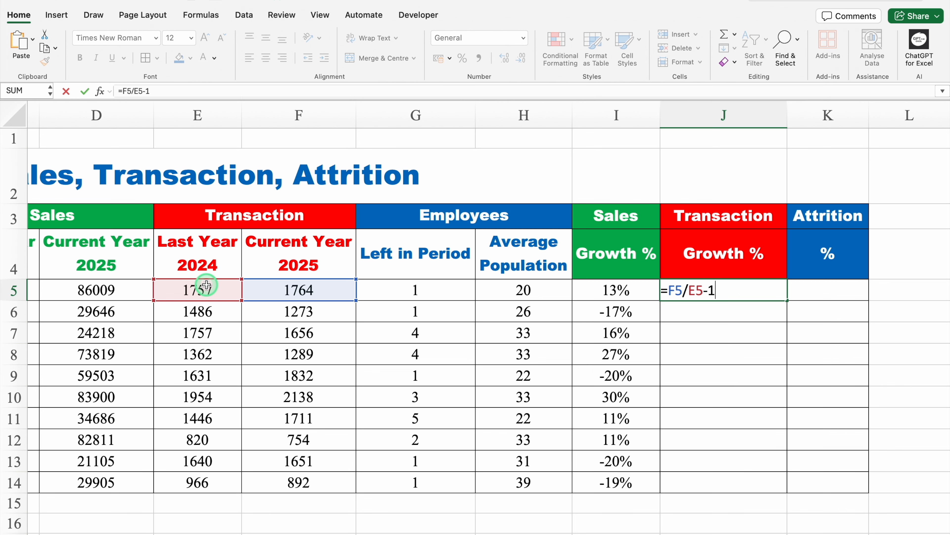
pyautogui.press('Return')
# Step: Format the transaction growth in J5 as Percentage with 0 decimal places and fill its formula down to J14
pyautogui.click(762, 289)
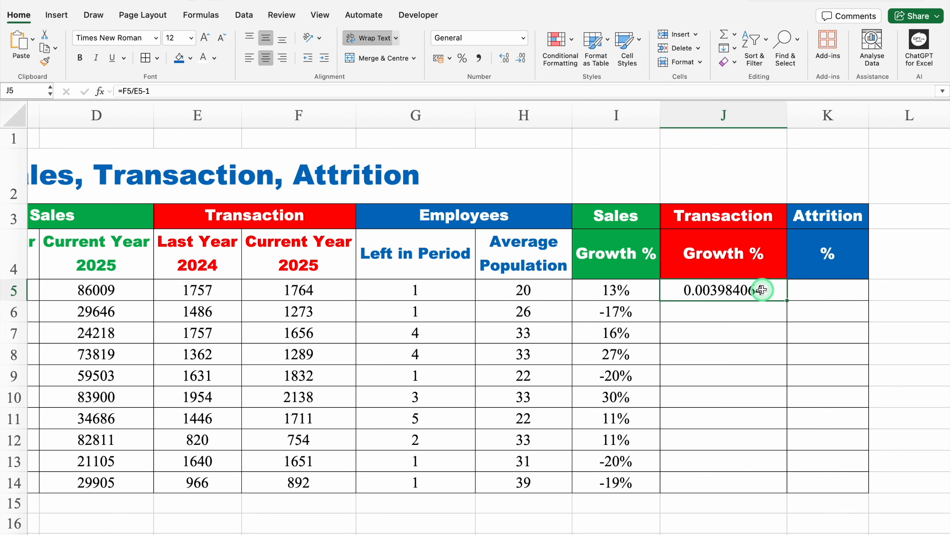
pyautogui.press('super+1')
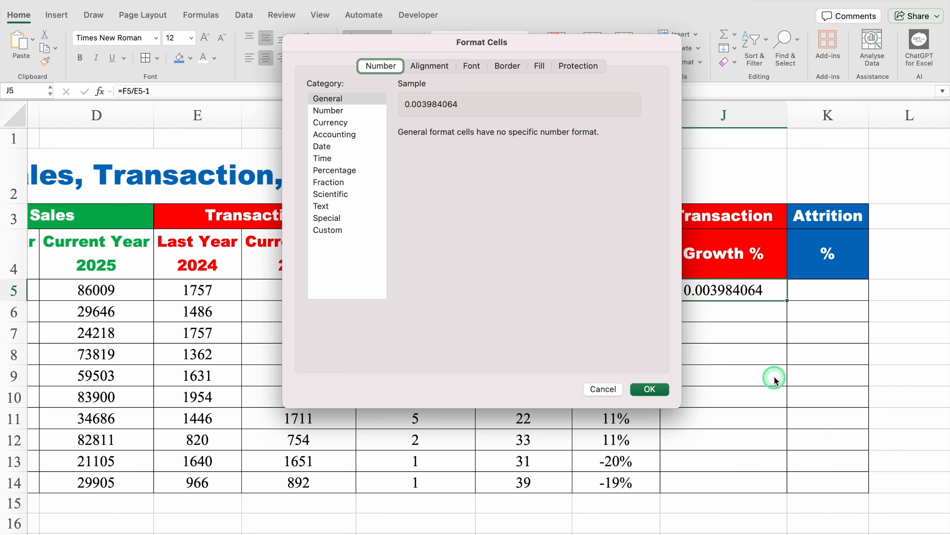
pyautogui.click(345, 170)
pyautogui.click(493, 136)
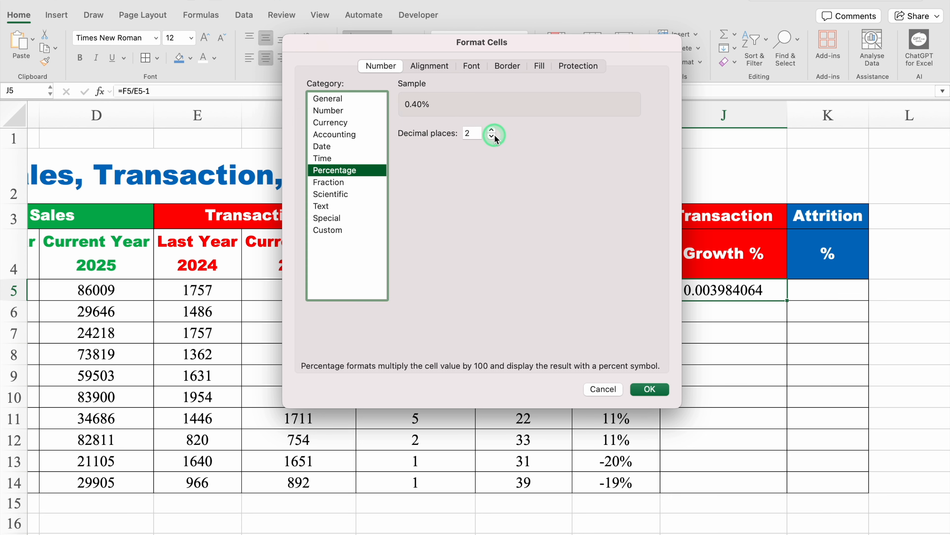
pyautogui.click(493, 137)
pyautogui.click(492, 137)
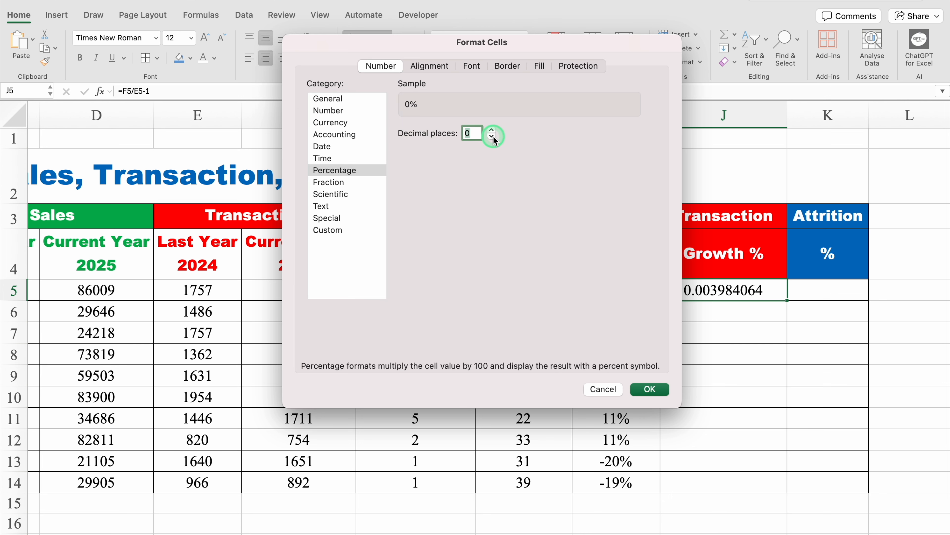
pyautogui.click(650, 389)
pyautogui.doubleClick(786, 300)
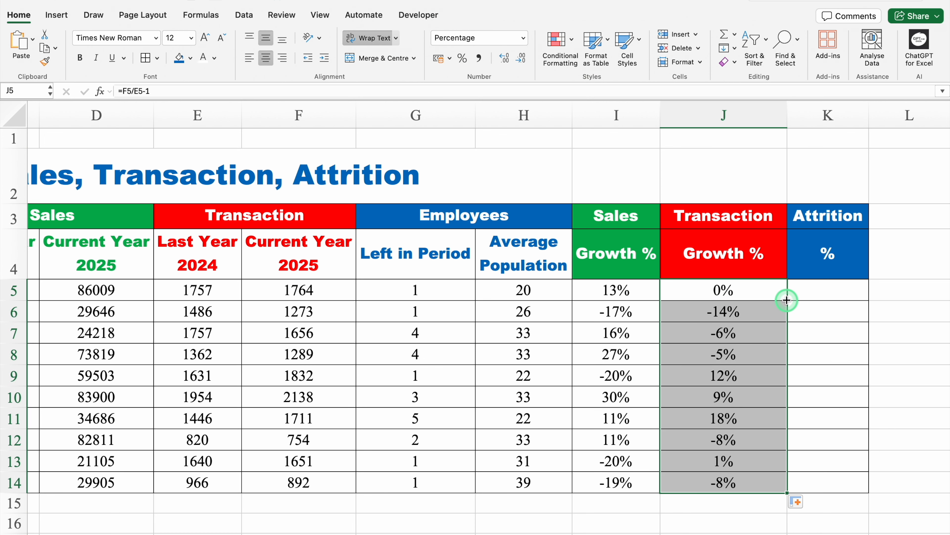
# Step: Enter the attrition formula =(G5/H5)*1 in K5
pyautogui.click(822, 291)
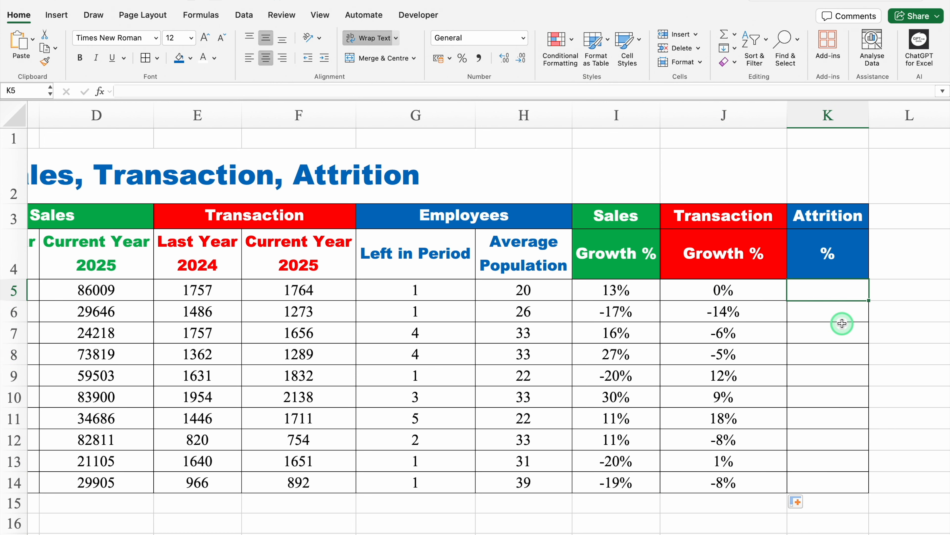
pyautogui.write('=')
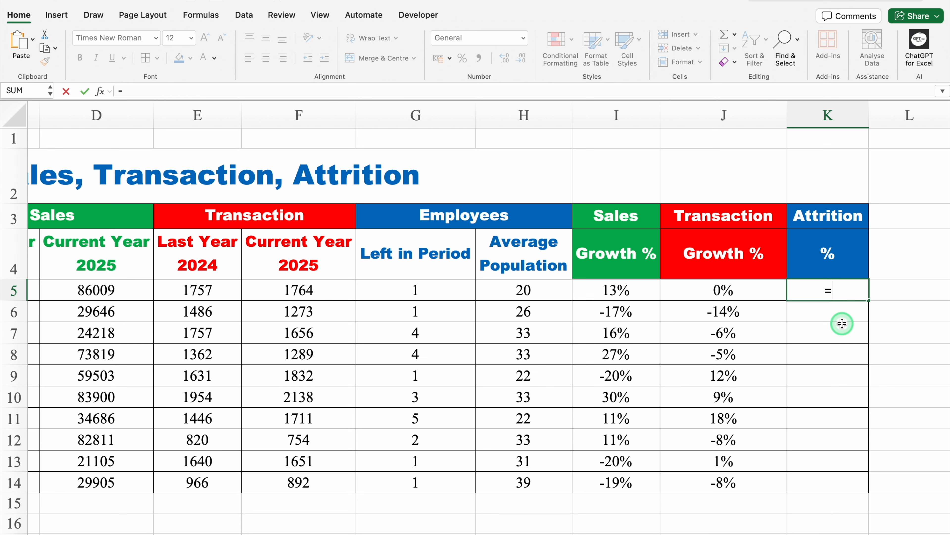
pyautogui.click(456, 284)
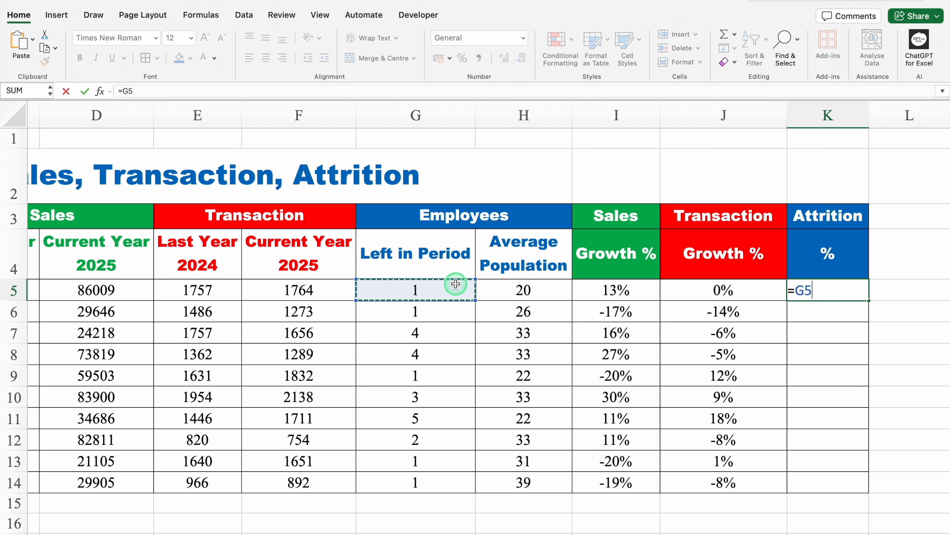
pyautogui.write('/')
pyautogui.click(529, 289)
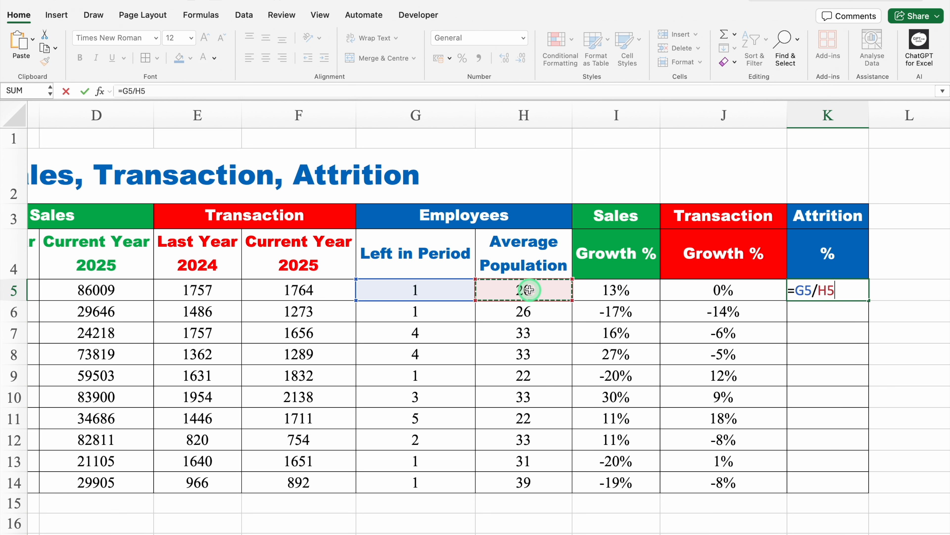
pyautogui.write(')')
pyautogui.click(797, 291)
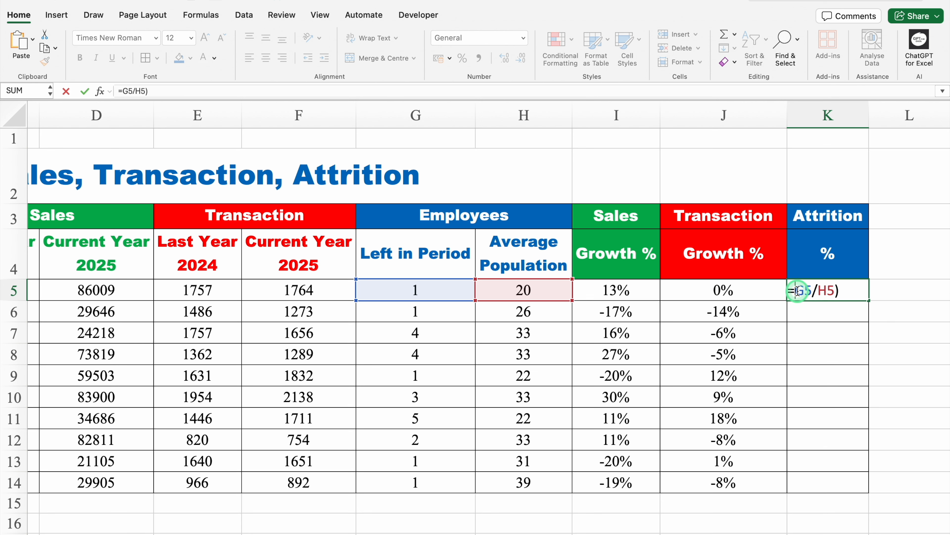
pyautogui.write('(')
pyautogui.click(847, 291)
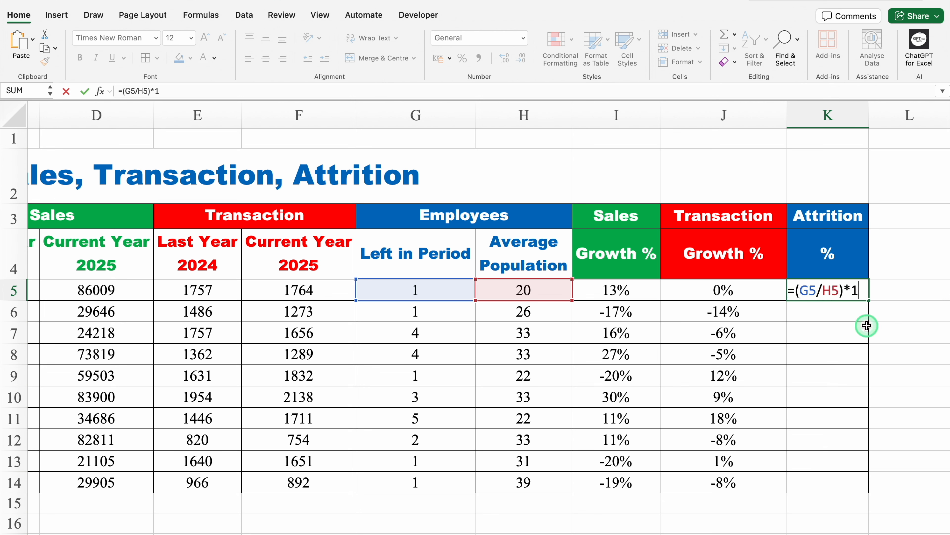
pyautogui.write('*1')
pyautogui.press('Return')
# Step: Format the attrition value in K5 as Percentage with 0 decimal places and fill its formula down to K14
pyautogui.press('Up')
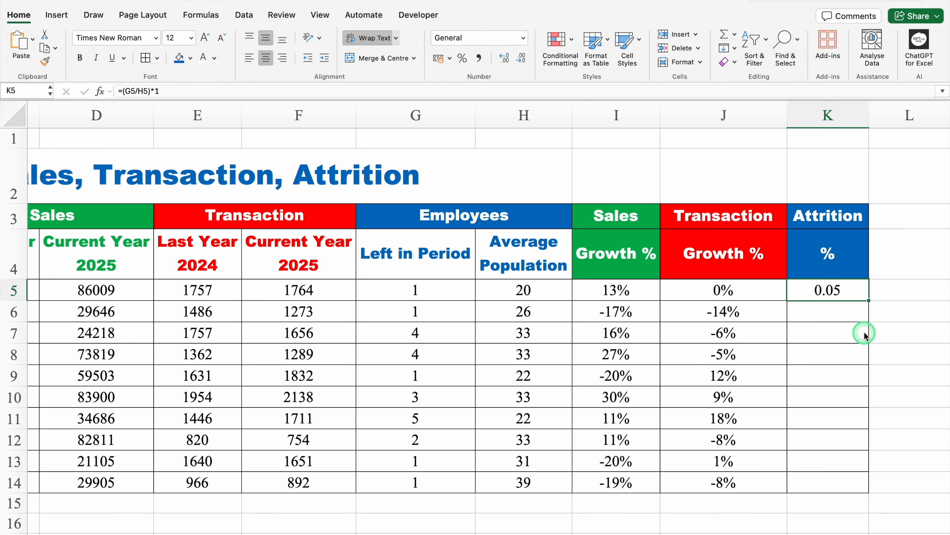
pyautogui.press('super+1')
pyautogui.click(346, 170)
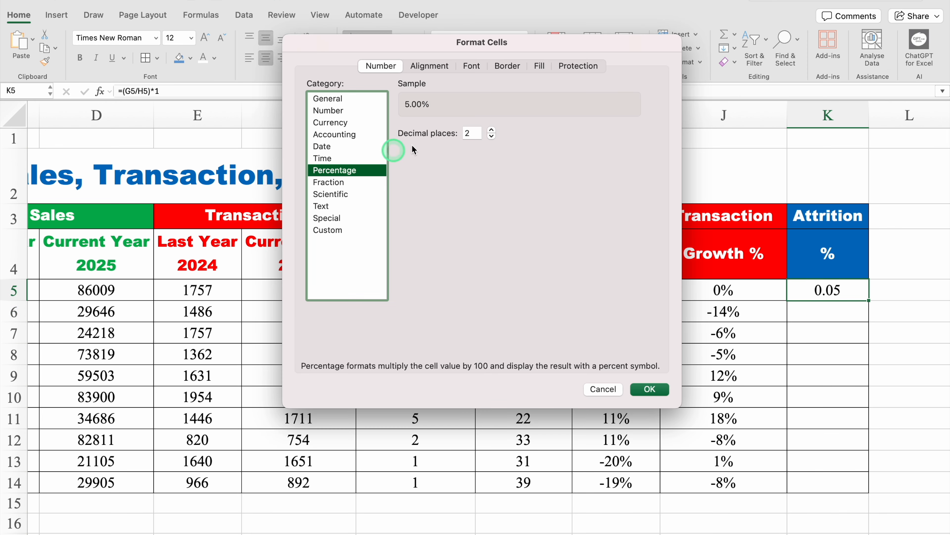
pyautogui.click(492, 137)
pyautogui.click(492, 137)
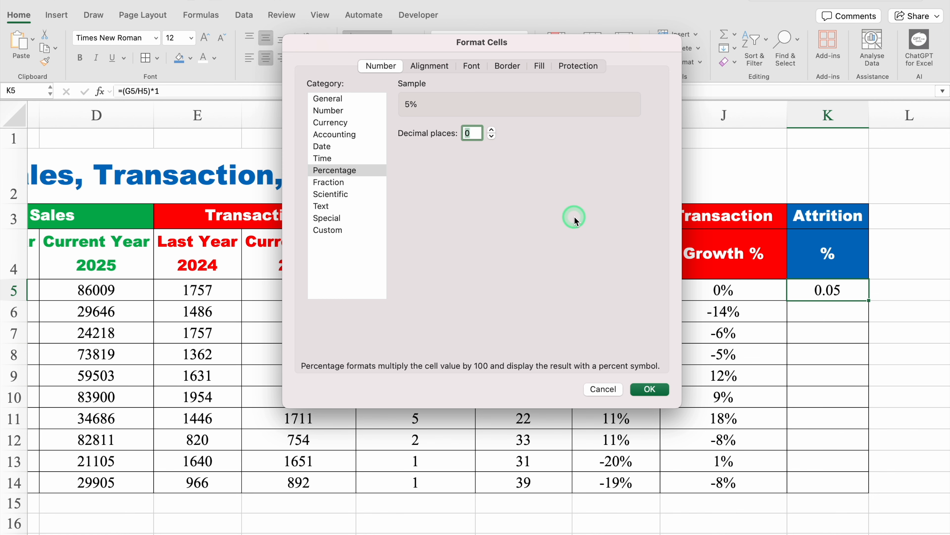
pyautogui.click(651, 390)
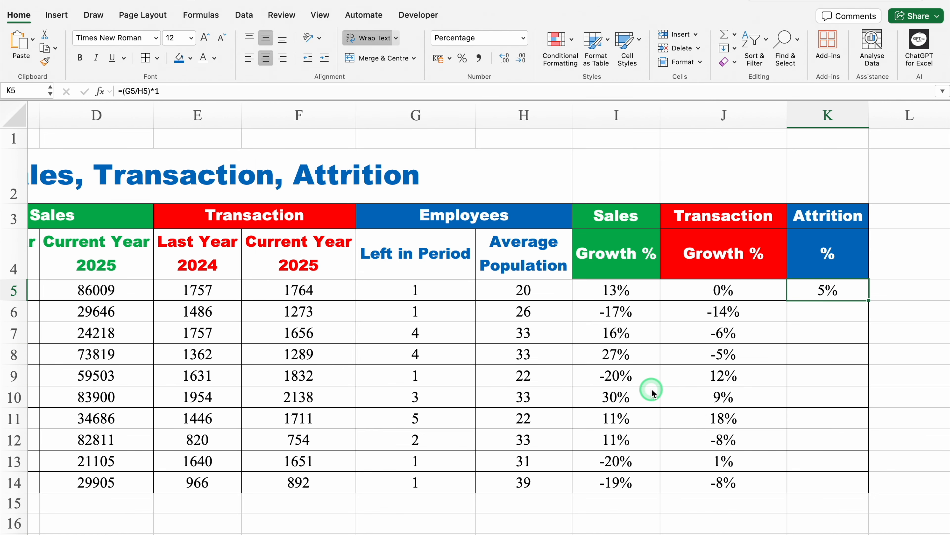
pyautogui.doubleClick(868, 301)
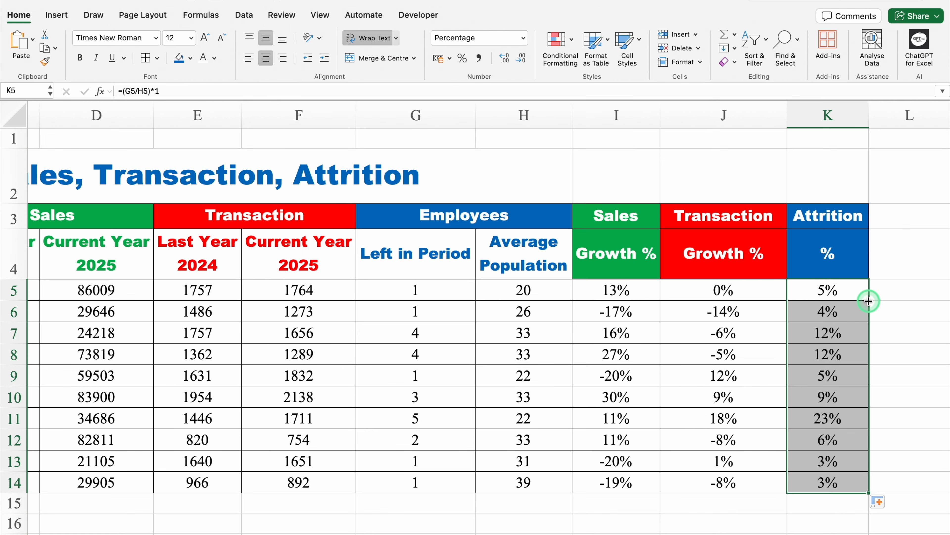
# Step: Apply the green, yellow and red three-arrow directional icon set to the sales growth cells I5:I14
pyautogui.click(635, 287)
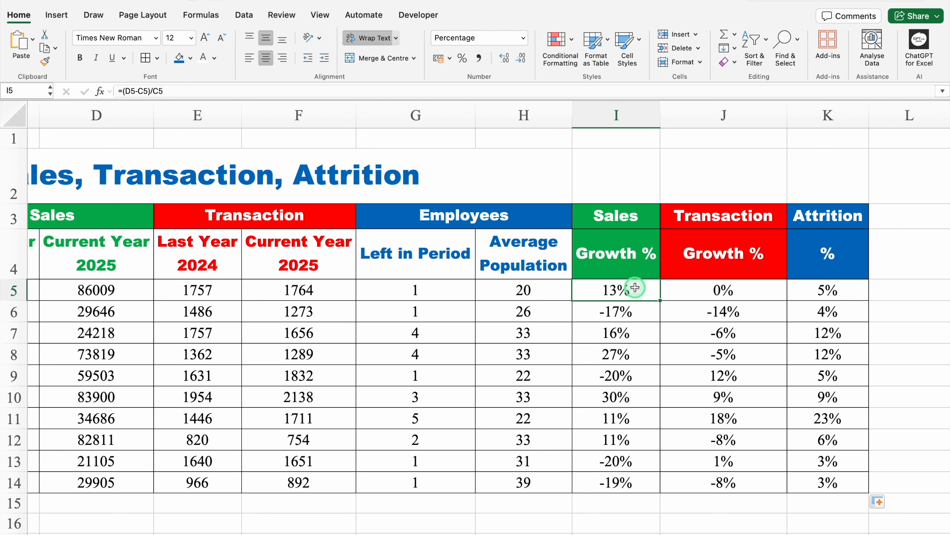
pyautogui.moveTo(635, 287); pyautogui.dragTo(639, 485)
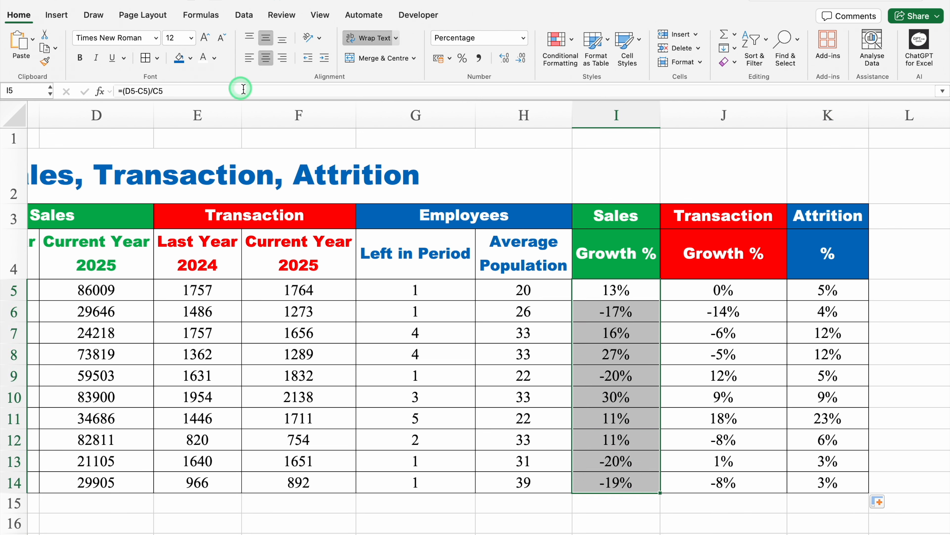
pyautogui.click(572, 42)
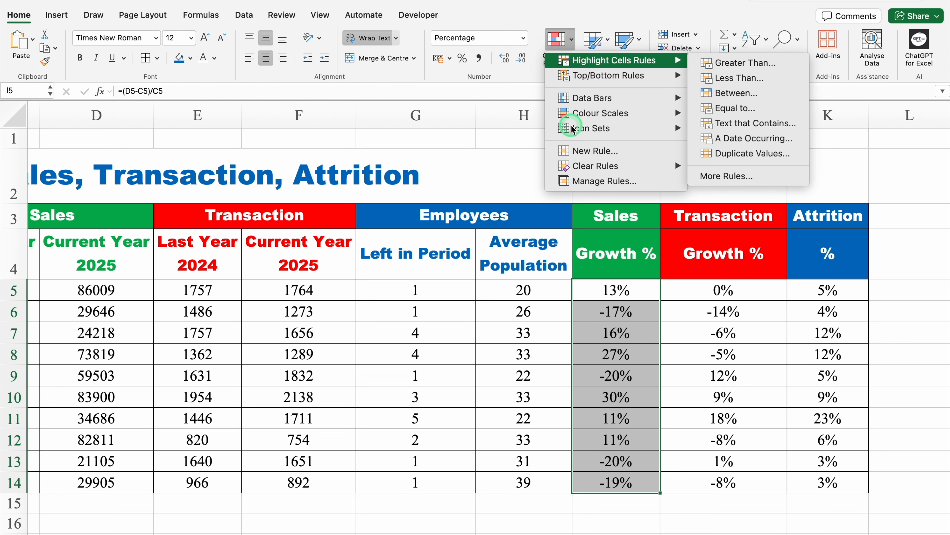
pyautogui.moveTo(588, 129)
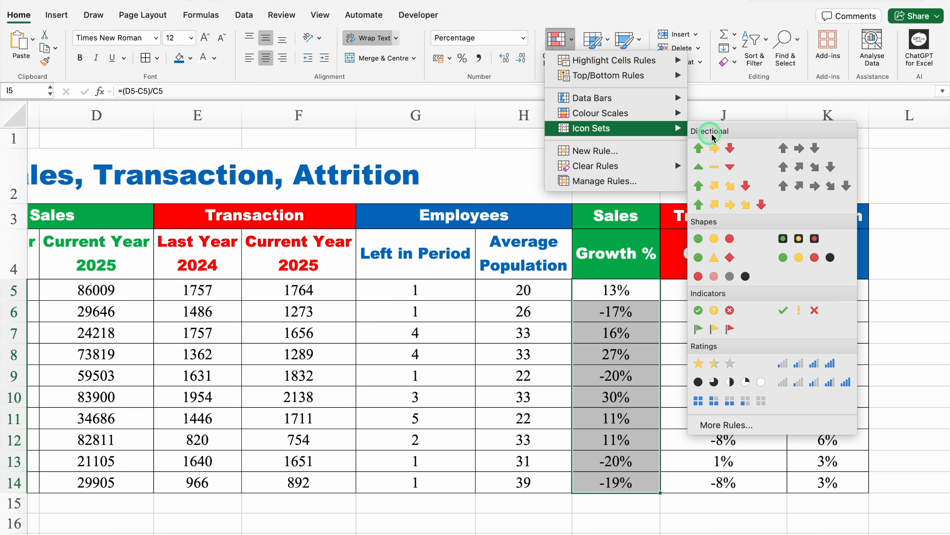
pyautogui.click(731, 150)
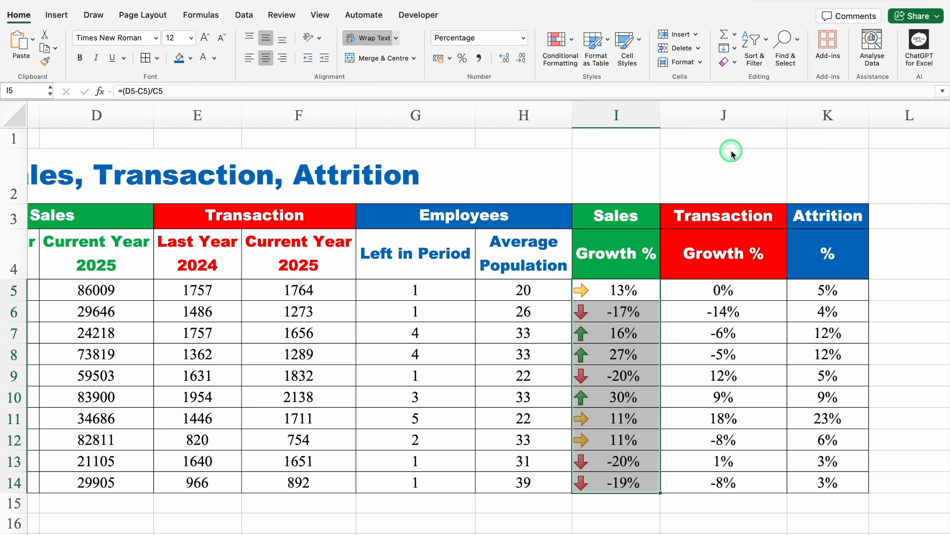
# Step: Add the green-yellow-red colour scale to the sales growth cells I5:I14
pyautogui.click(573, 41)
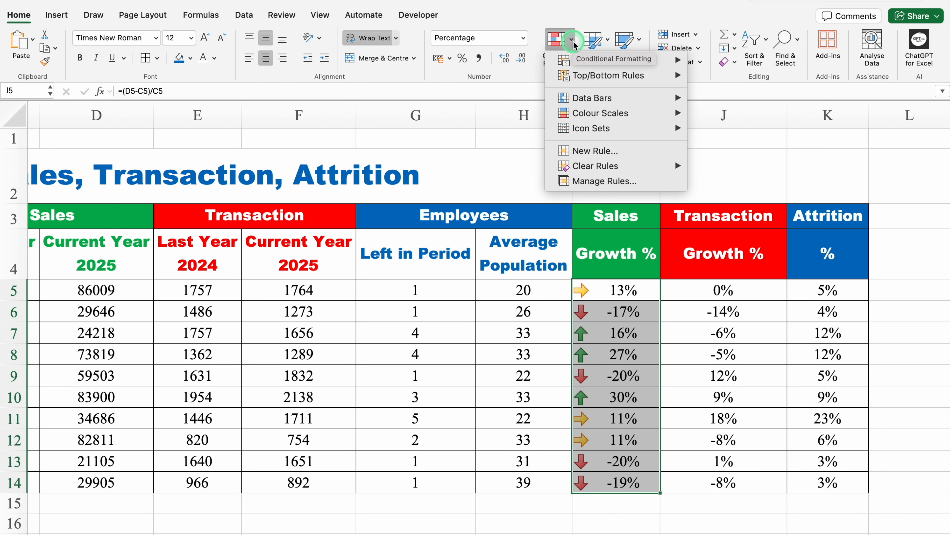
pyautogui.moveTo(599, 113)
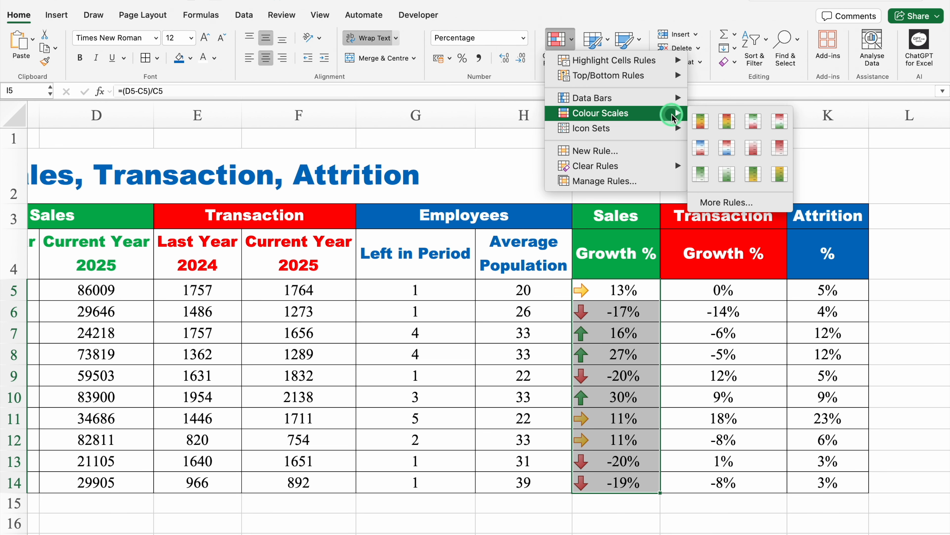
pyautogui.click(702, 122)
# Step: Apply the rimmed three traffic lights icon set to the transaction growth cells J5:J14
pyautogui.click(713, 291)
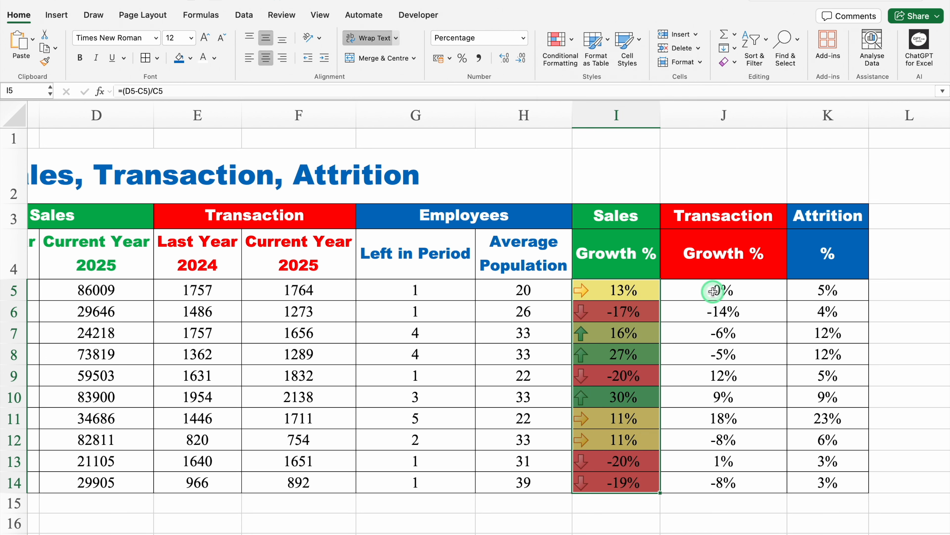
pyautogui.click(713, 291)
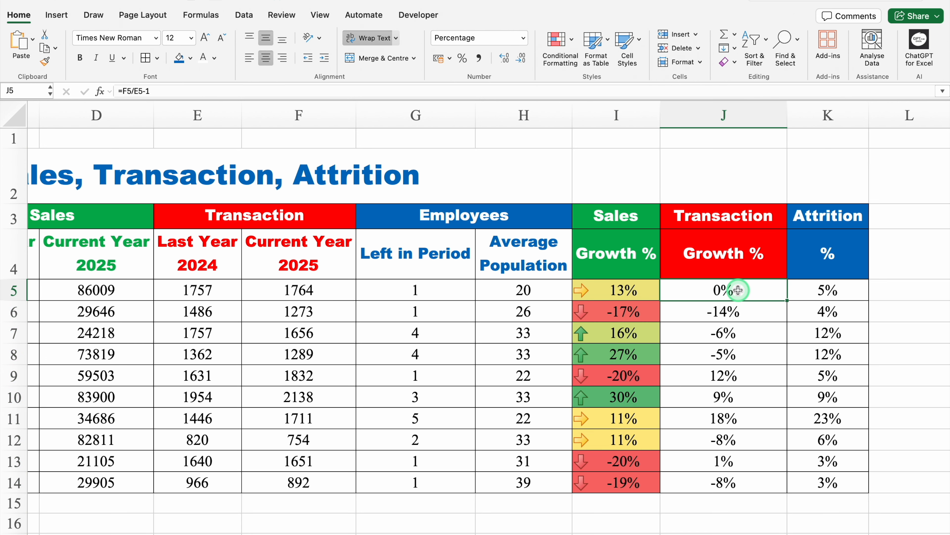
pyautogui.hotkey('ctrl', 'shift', 'Down')
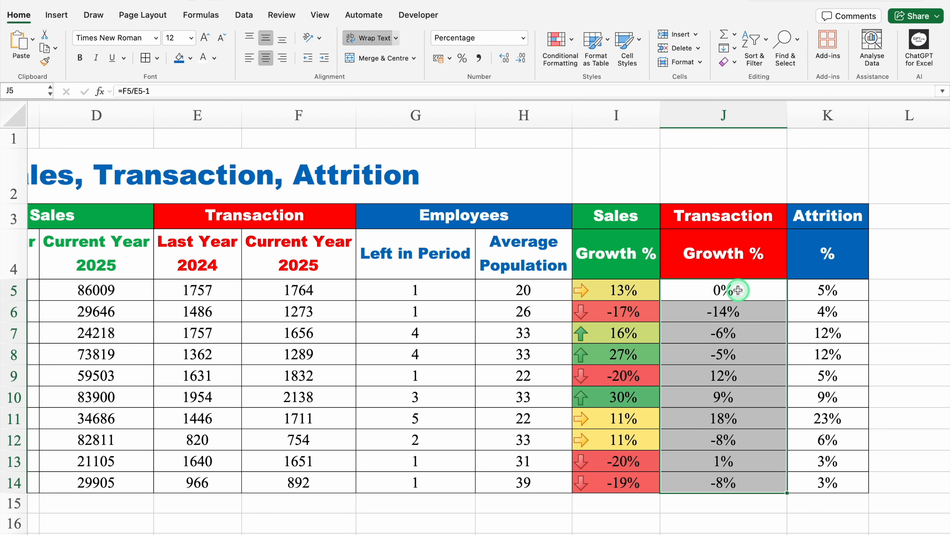
pyautogui.click(572, 40)
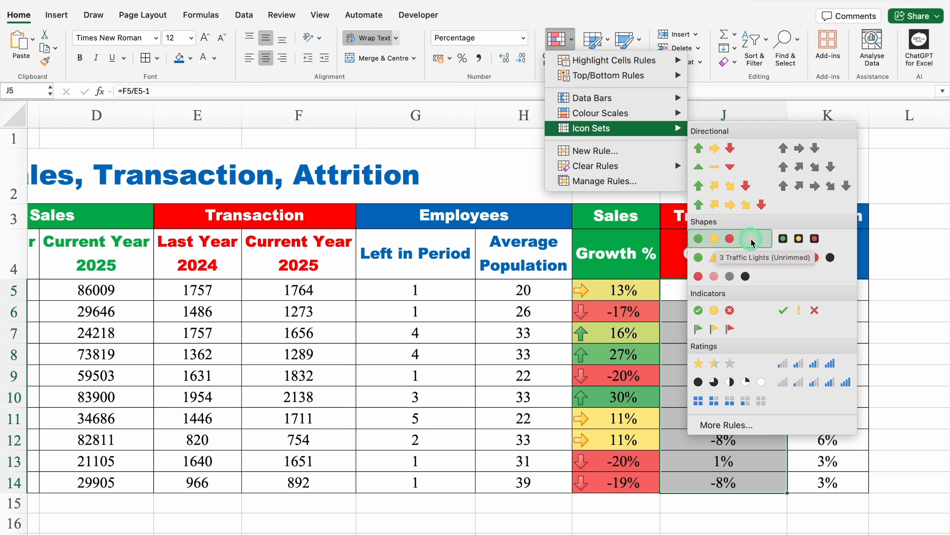
pyautogui.click(800, 240)
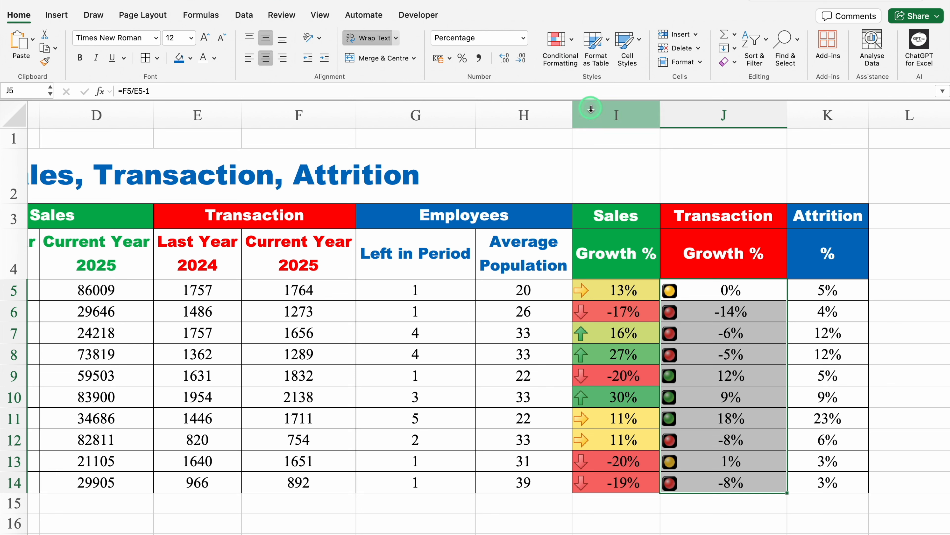
# Step: Add the green-white-red colour scale to the transaction growth cells J5:J14
pyautogui.click(572, 39)
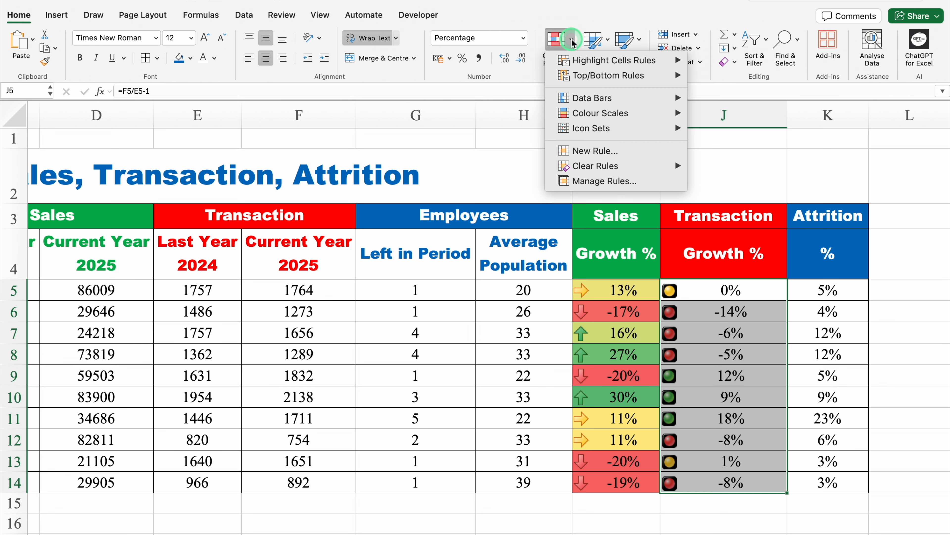
pyautogui.moveTo(585, 116)
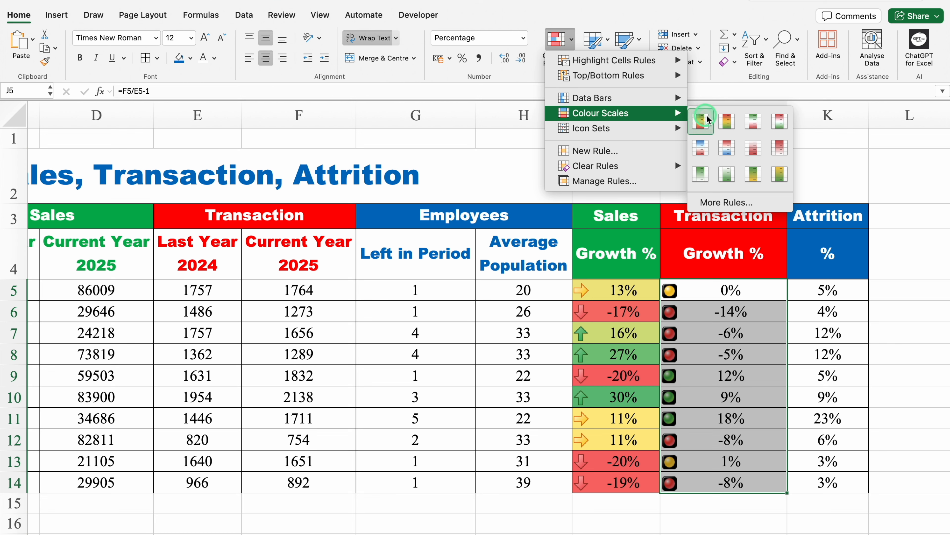
pyautogui.click(753, 123)
# Step: Apply the green, yellow and red three-flag icon set to the attrition cells K5:K14
pyautogui.moveTo(838, 283); pyautogui.dragTo(851, 487)
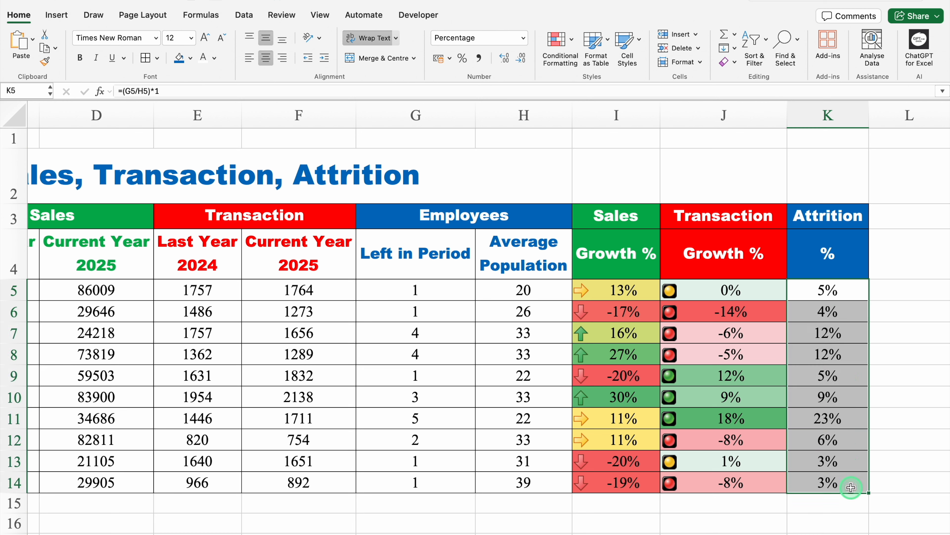
pyautogui.click(571, 39)
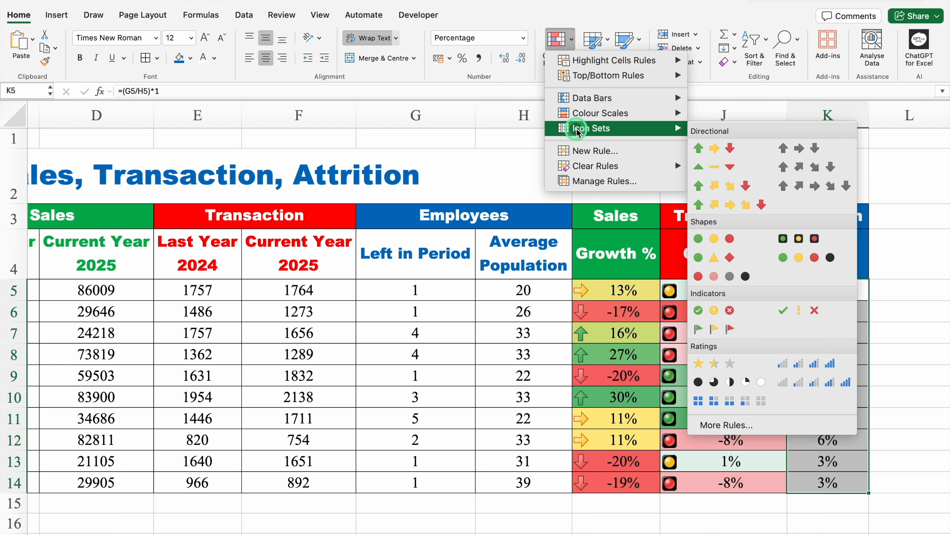
pyautogui.click(632, 128)
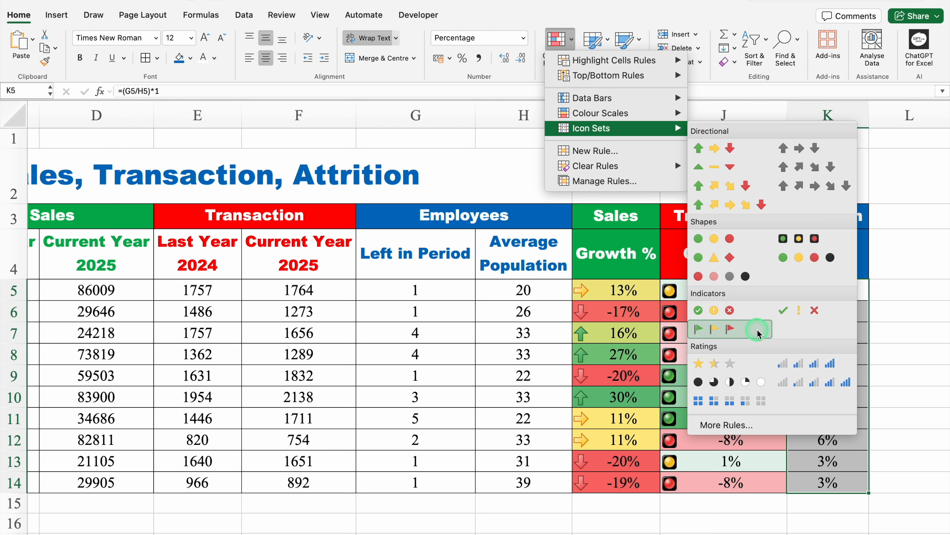
pyautogui.click(721, 332)
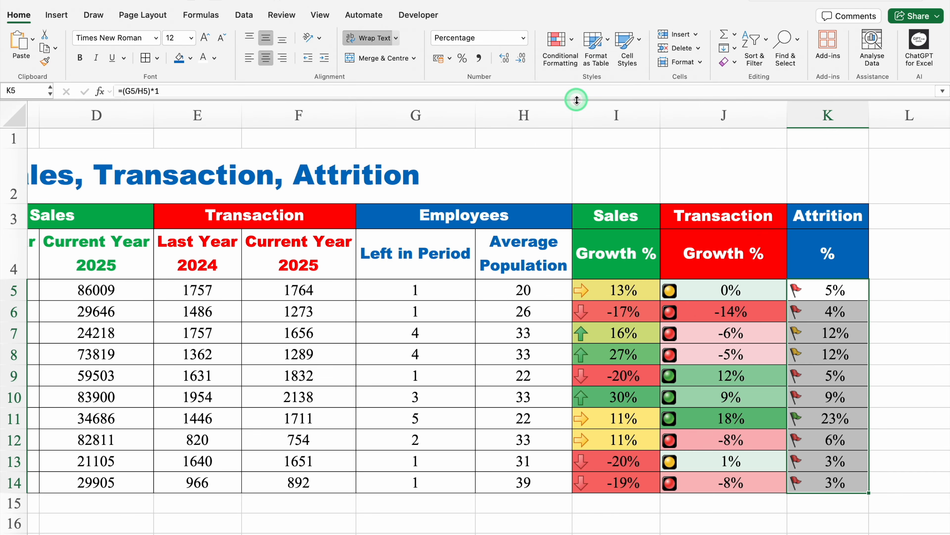
# Step: Add the blue-white-red colour scale to the attrition cells K5:K14
pyautogui.click(572, 40)
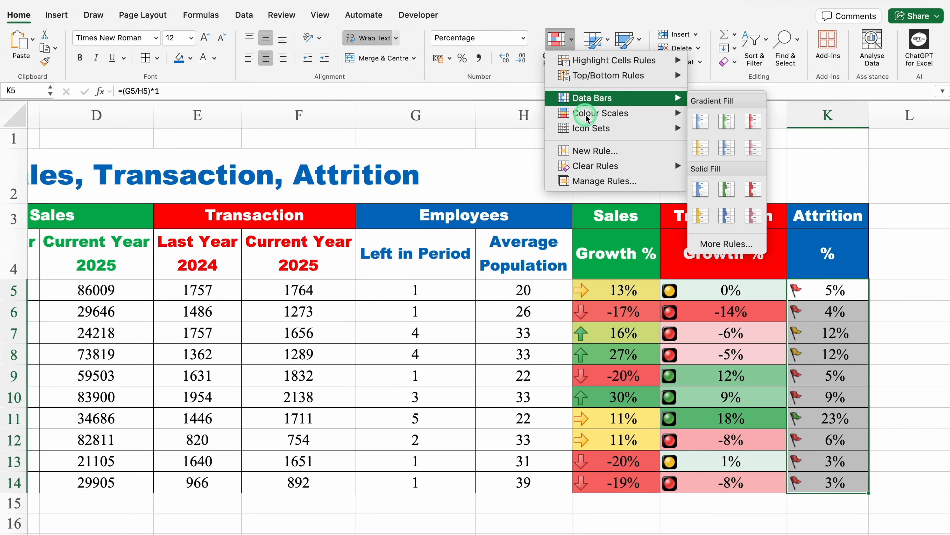
pyautogui.moveTo(587, 113)
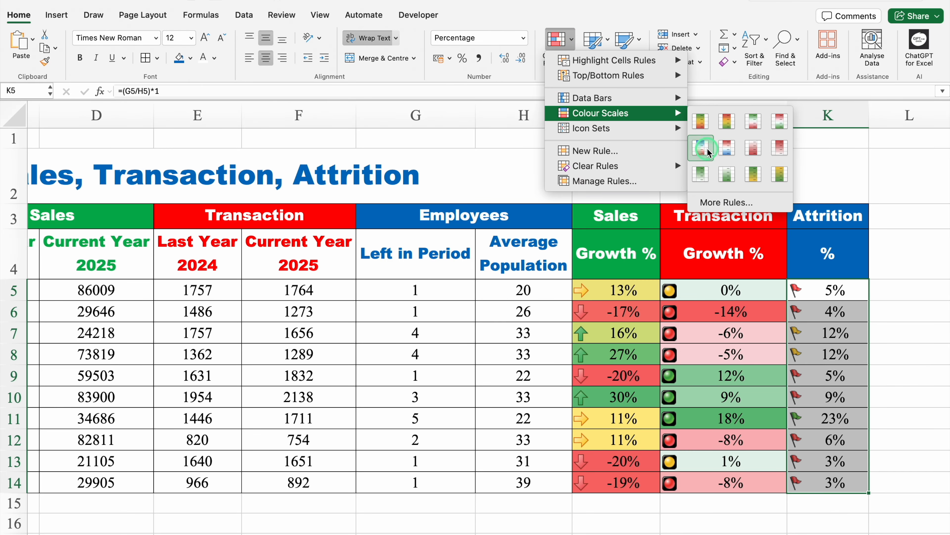
pyautogui.click(721, 144)
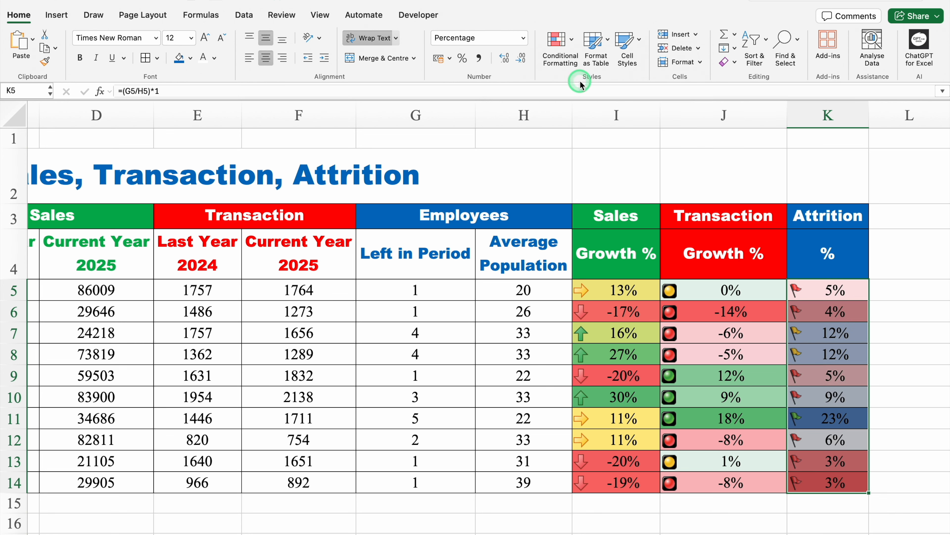
# Step: Add green gradient-fill data bars to the attrition cells K5:K14
pyautogui.click(571, 41)
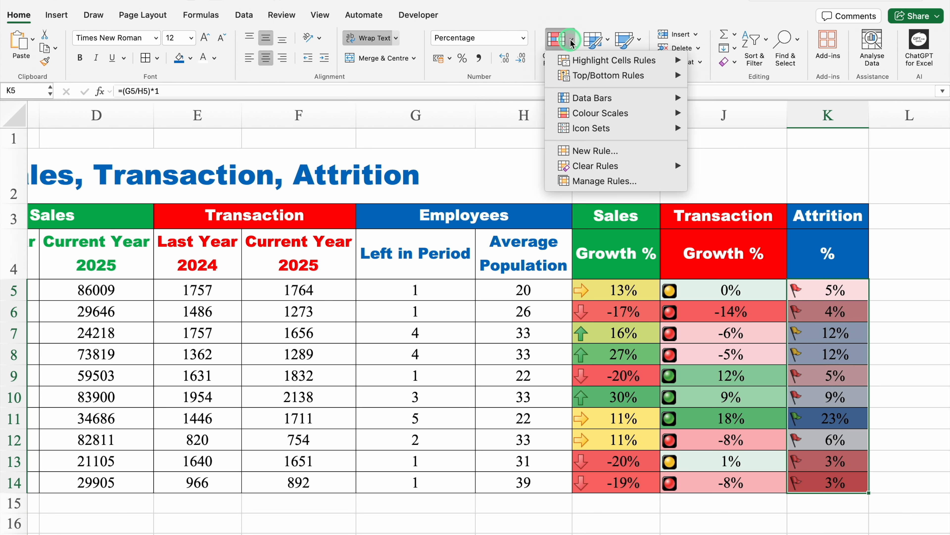
pyautogui.click(586, 99)
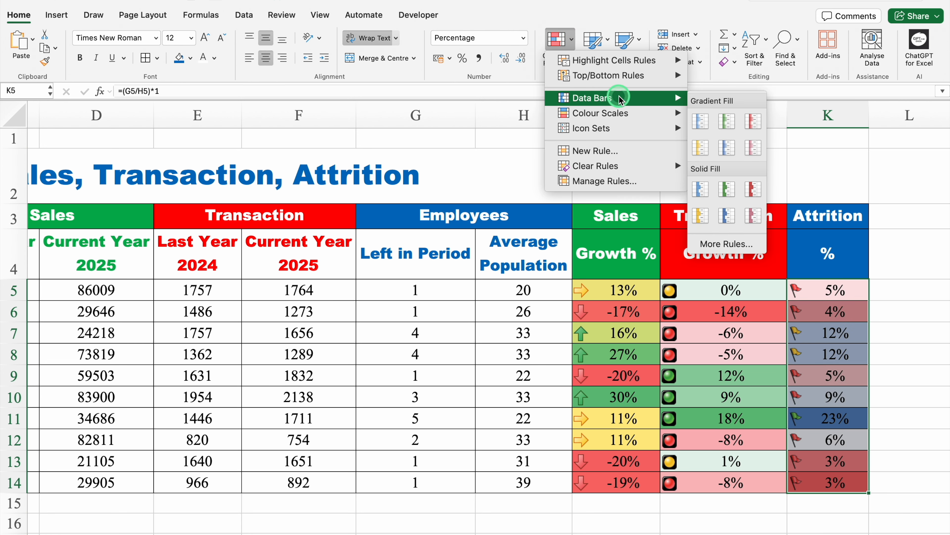
pyautogui.click(732, 125)
pyautogui.click(775, 513)
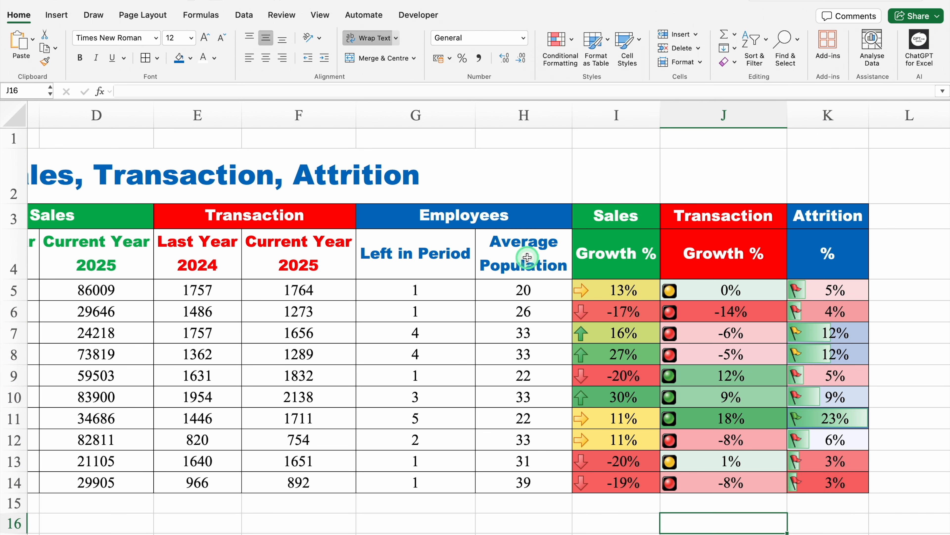
# Step: Hide the gridlines on the Sales Data sheet and make columns I, J and K equally wide
pyautogui.click(322, 16)
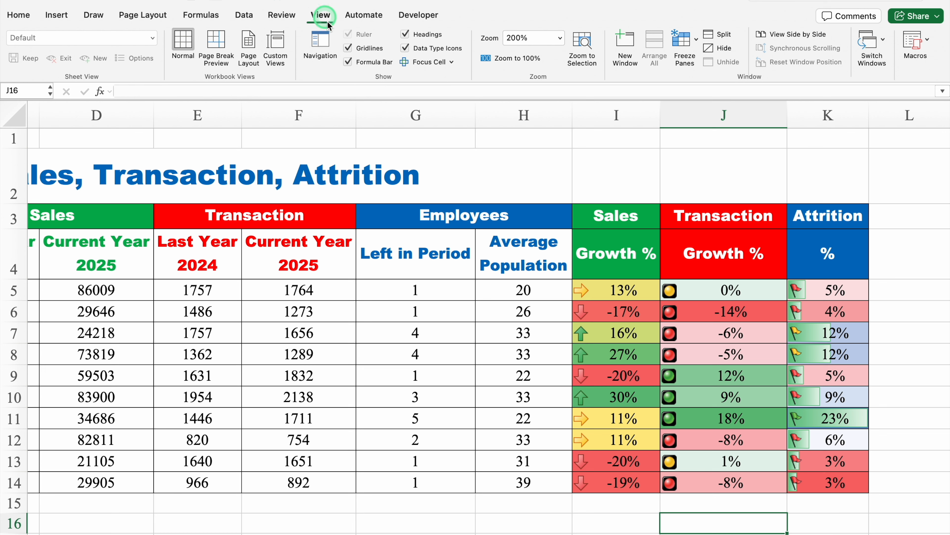
pyautogui.click(348, 48)
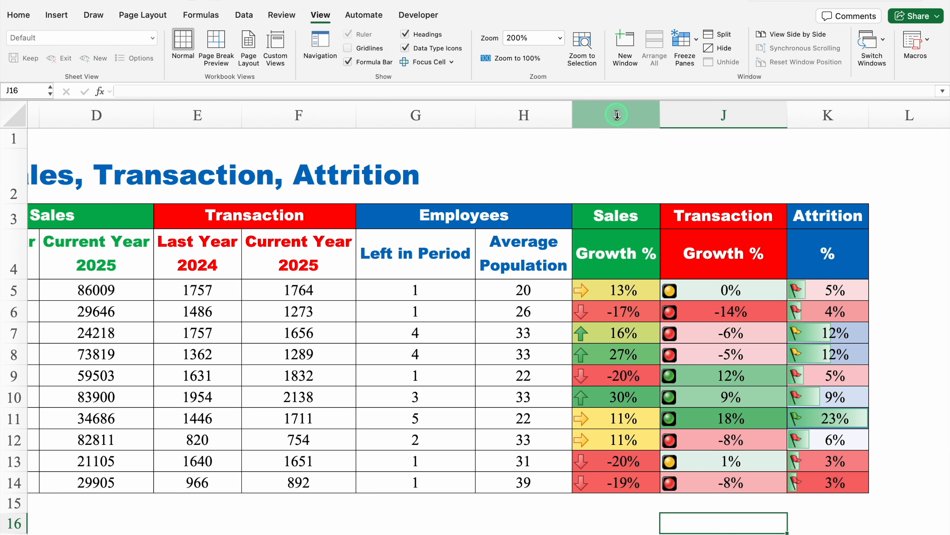
pyautogui.moveTo(617, 115); pyautogui.dragTo(774, 116)
pyautogui.click(713, 503)
pyautogui.hscroll(-5, 712, 503)
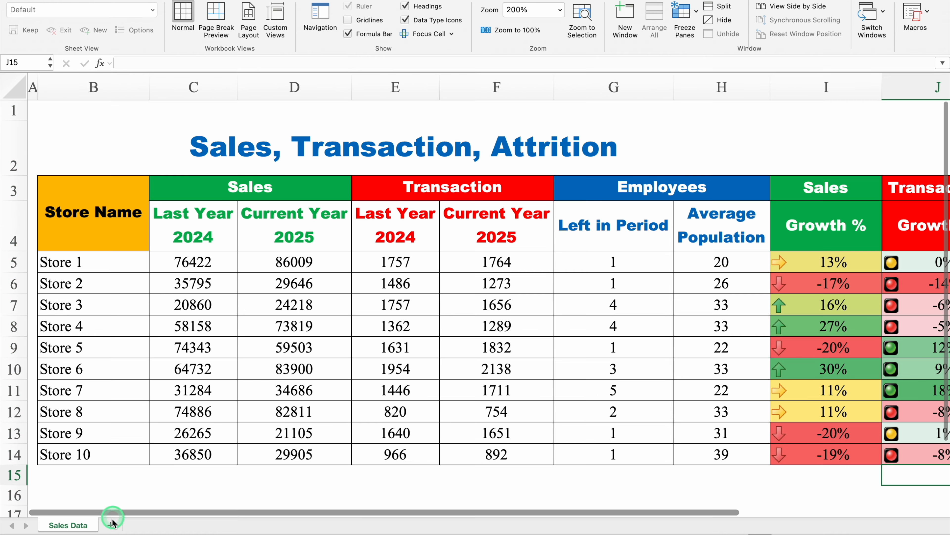
# Step: Add a new worksheet named Graph and hide its gridlines
pyautogui.click(115, 525)
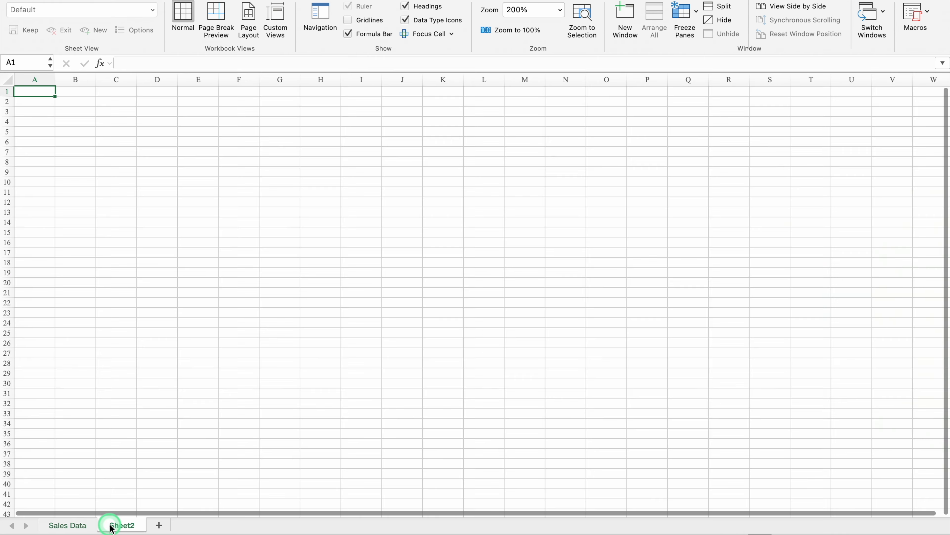
pyautogui.doubleClick(124, 525)
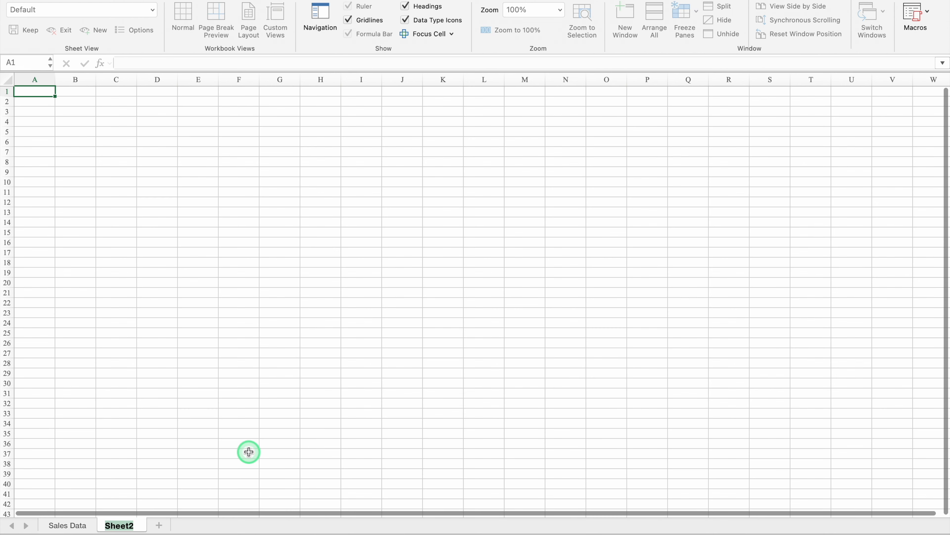
pyautogui.write('Graph')
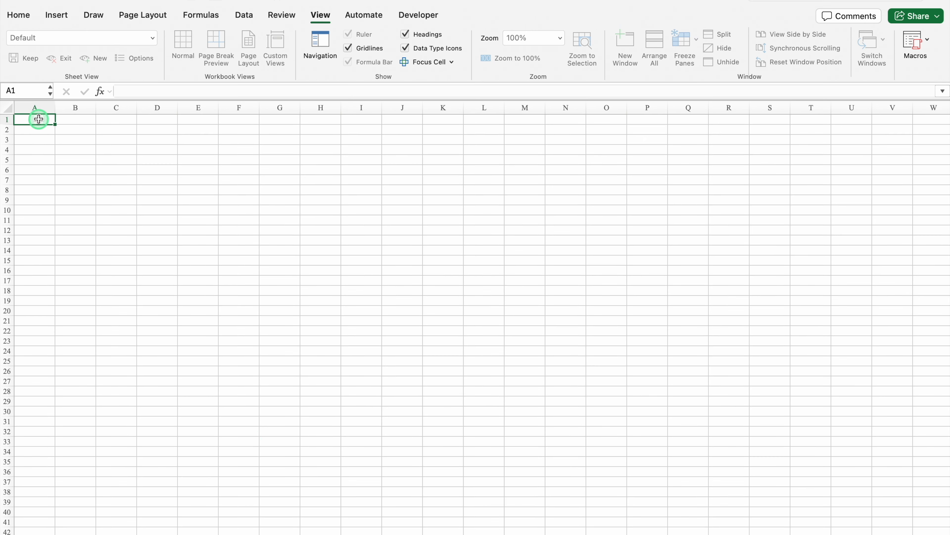
pyautogui.click(38, 91)
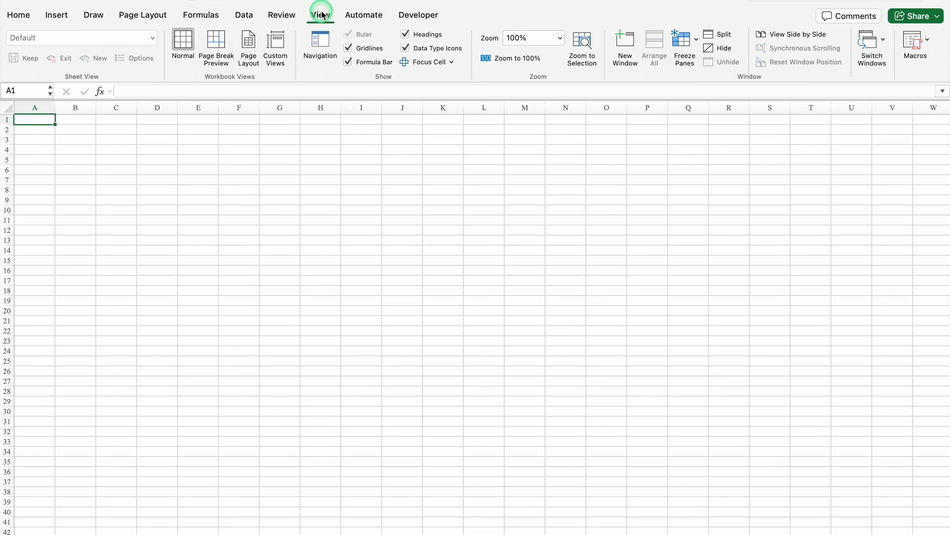
pyautogui.click(349, 47)
pyautogui.click(348, 48)
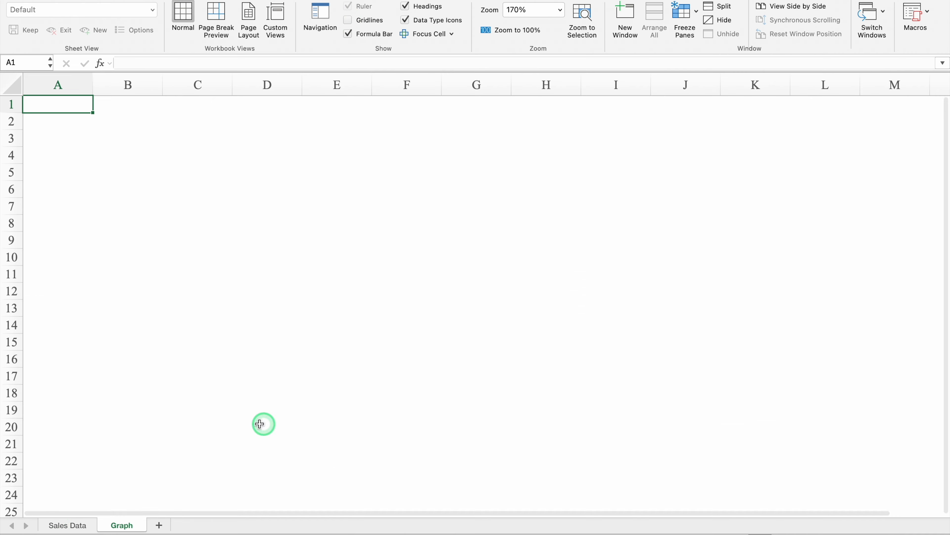
# Step: Insert a 2D clustered column chart from the growth and attrition range I3:K14 on the Sales Data sheet
pyautogui.click(67, 526)
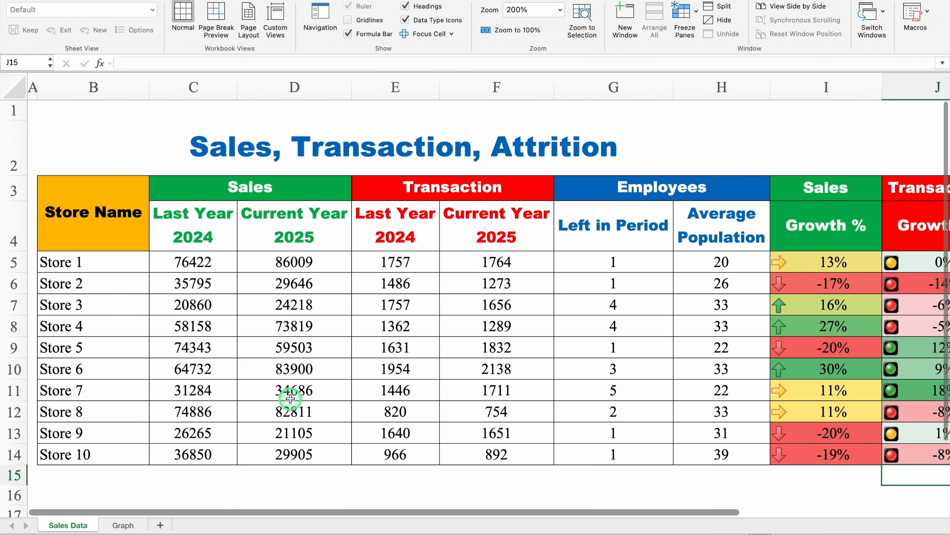
pyautogui.moveTo(396, 511); pyautogui.dragTo(613, 508)
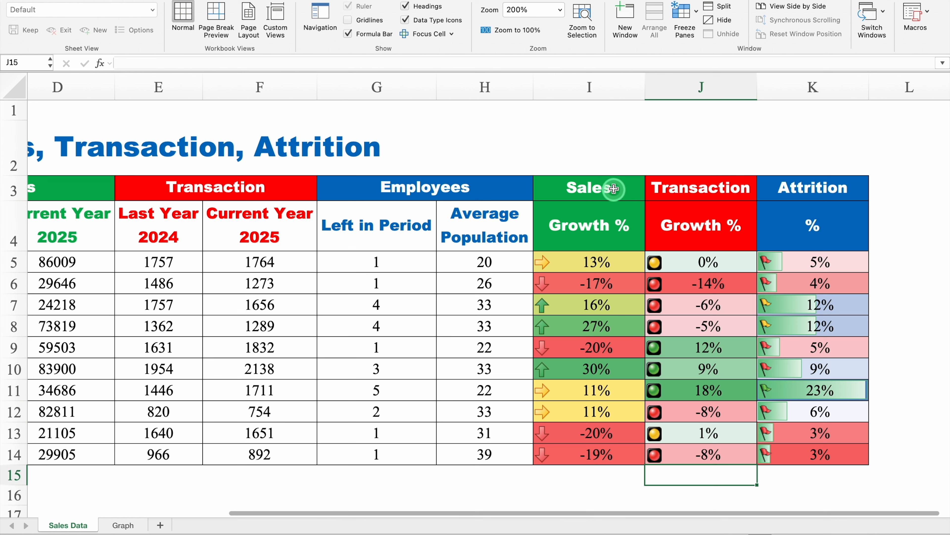
pyautogui.click(613, 186)
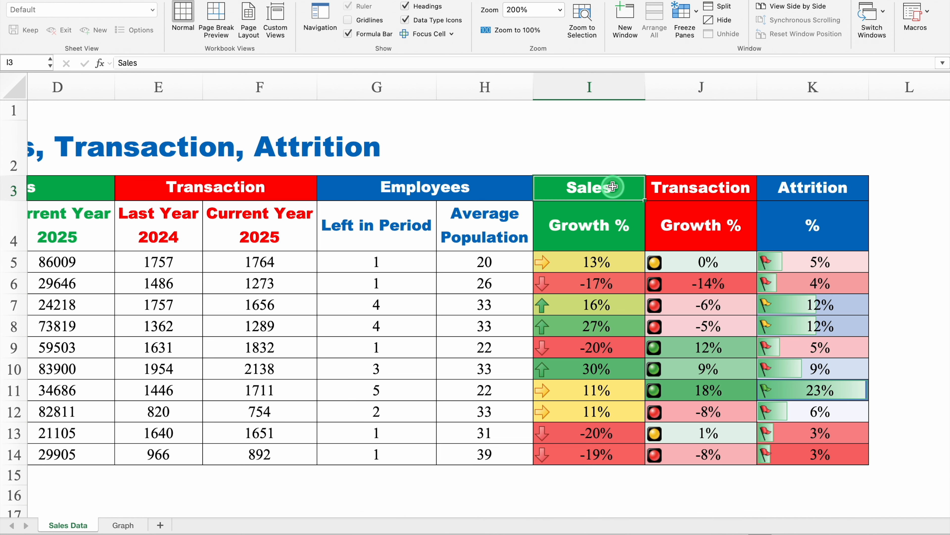
pyautogui.hotkey('ctrl', 'shift', 'Down')
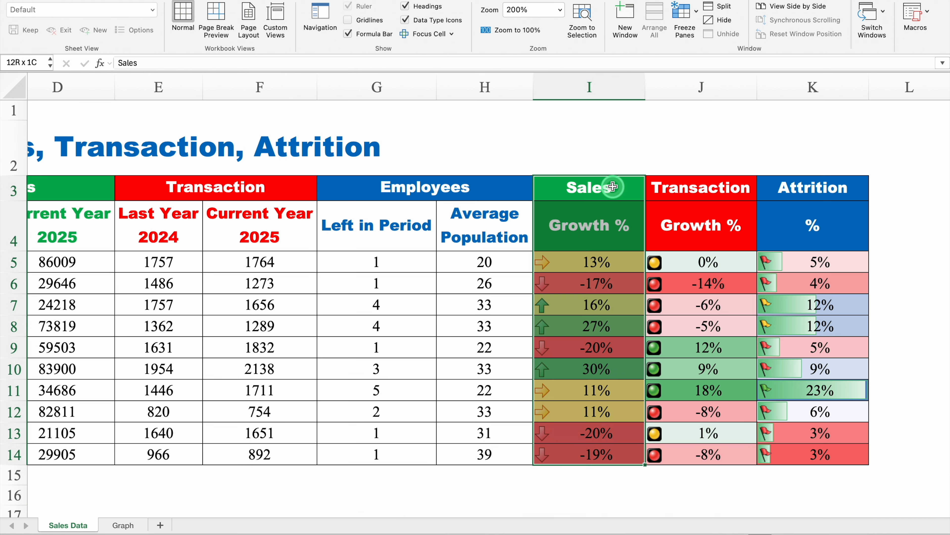
pyautogui.hotkey('ctrl', 'shift', 'Right')
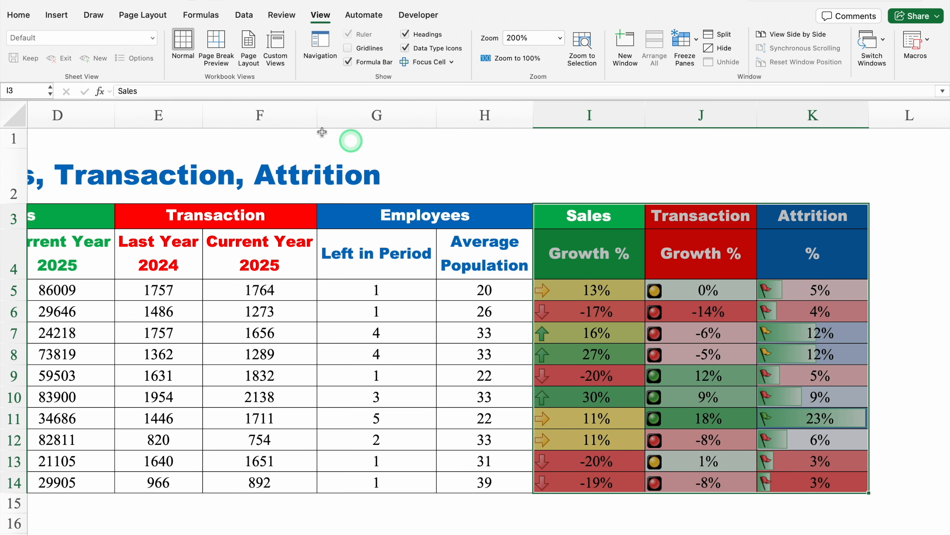
pyautogui.click(57, 17)
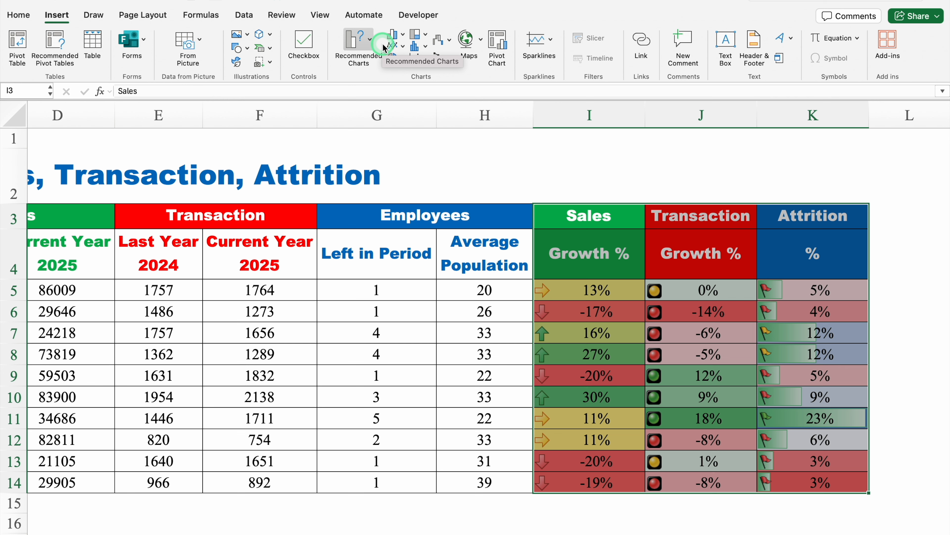
pyautogui.click(403, 36)
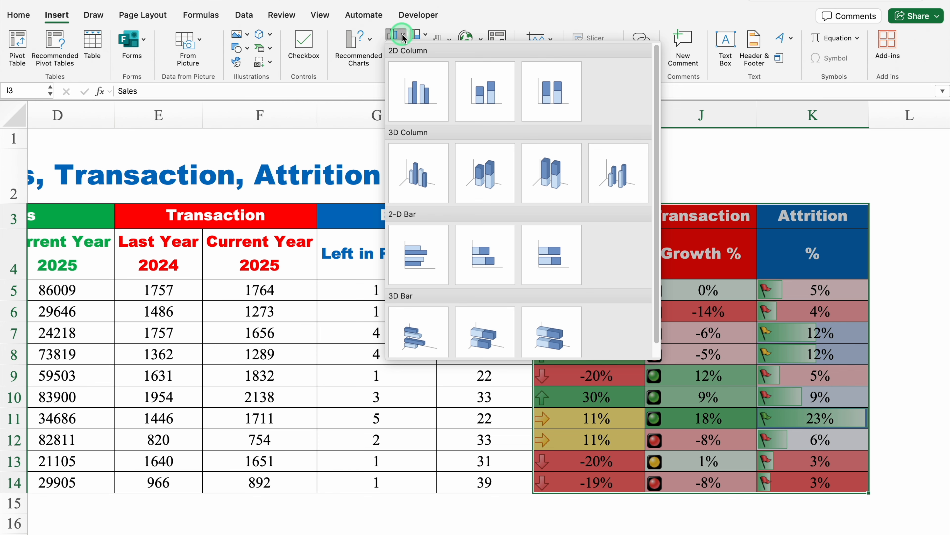
pyautogui.click(423, 88)
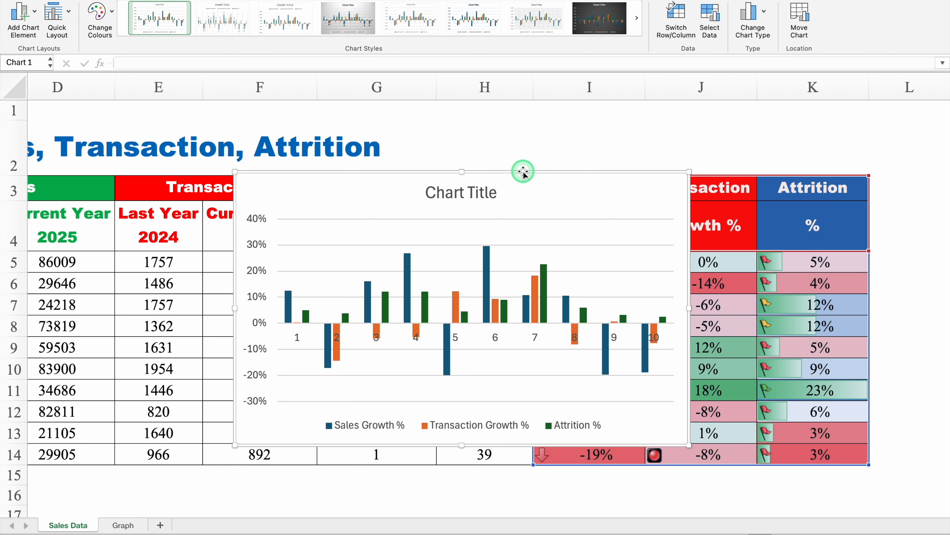
# Step: Move the column chart from Sales Data to the Graph sheet and enlarge it to span about columns A to K and rows 1 to 23
pyautogui.press('Delete')
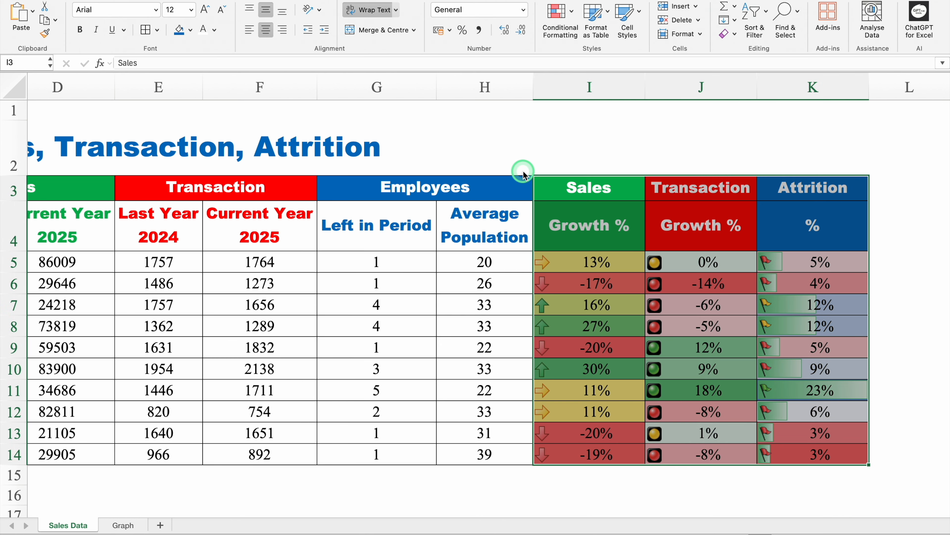
pyautogui.click(523, 144)
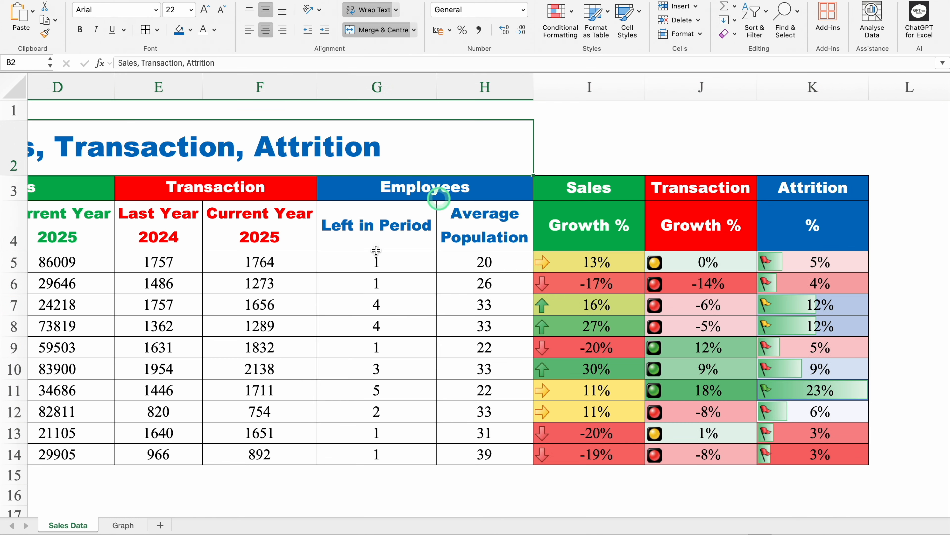
pyautogui.click(123, 525)
pyautogui.click(103, 135)
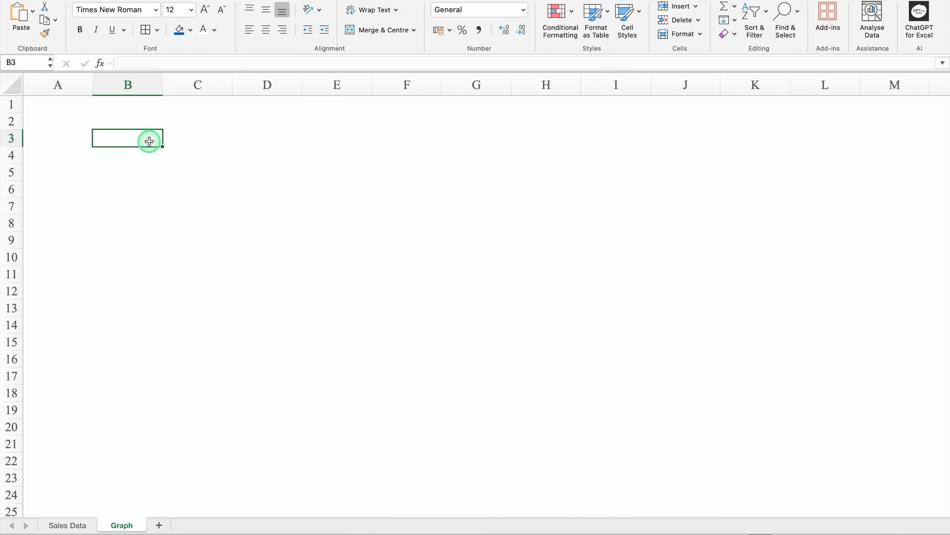
pyautogui.press('super+v')
pyautogui.click(314, 251)
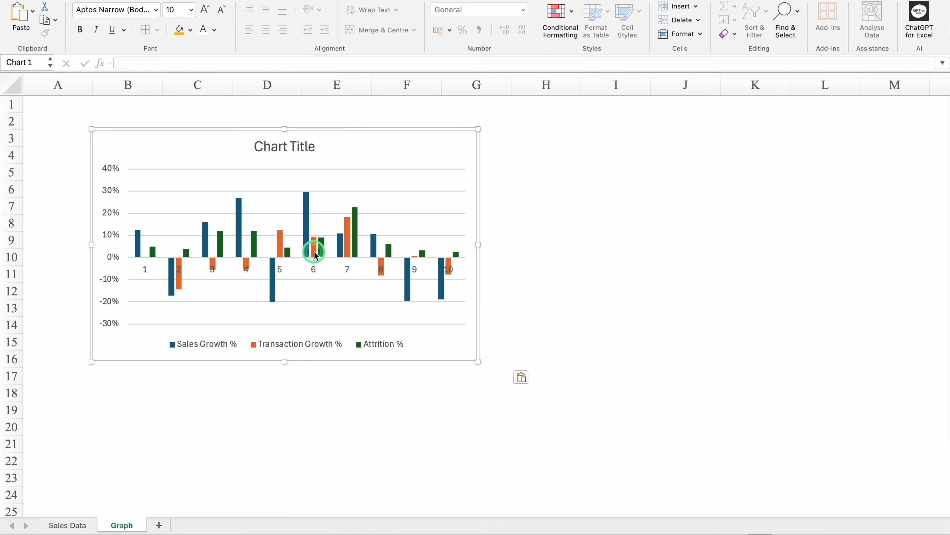
pyautogui.moveTo(478, 361); pyautogui.dragTo(847, 496)
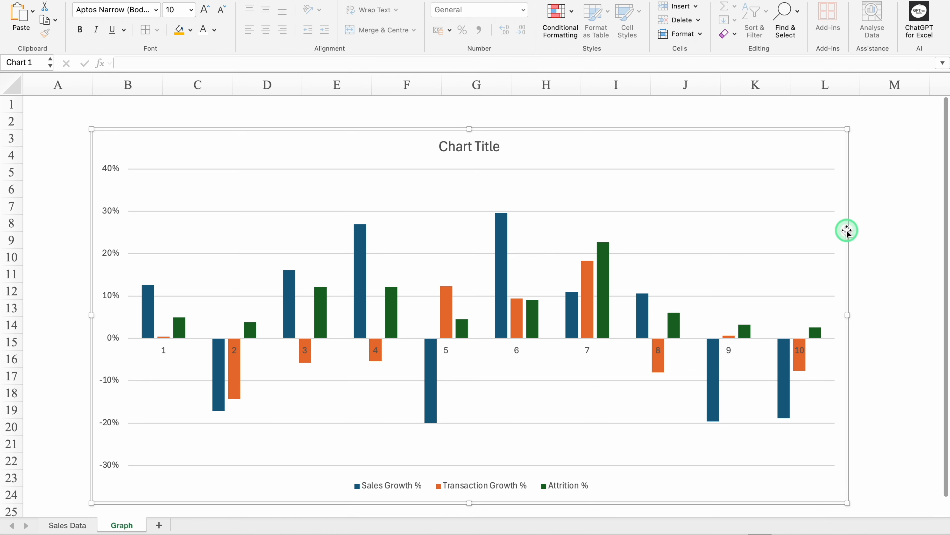
pyautogui.moveTo(849, 230); pyautogui.dragTo(790, 204)
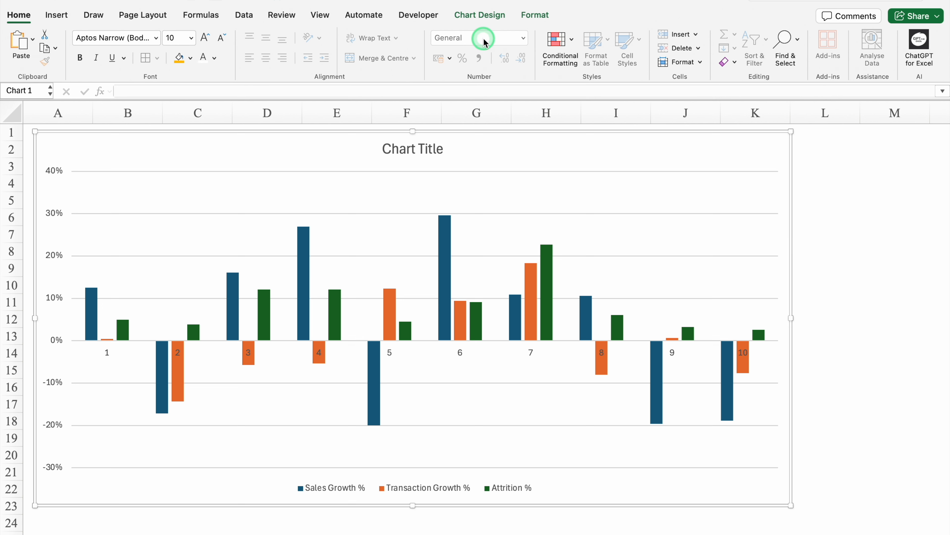
# Step: Apply the dark gradient chart style with shaded columns and the quick layout that adds a data table below the columns
pyautogui.click(483, 17)
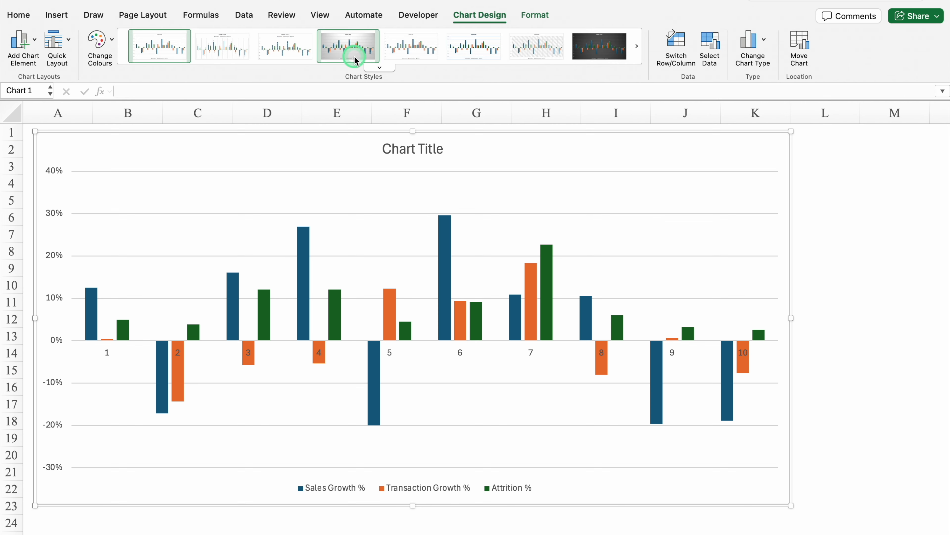
pyautogui.click(380, 68)
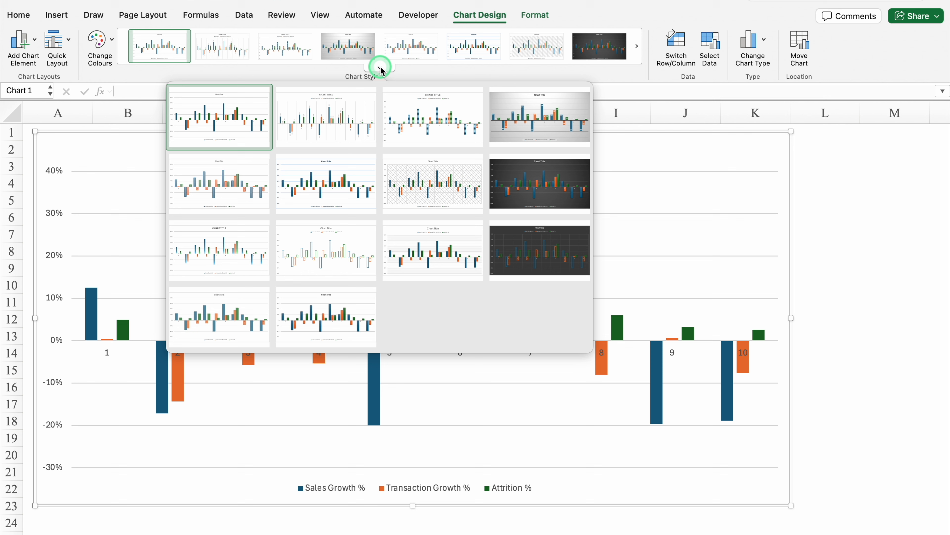
pyautogui.click(522, 183)
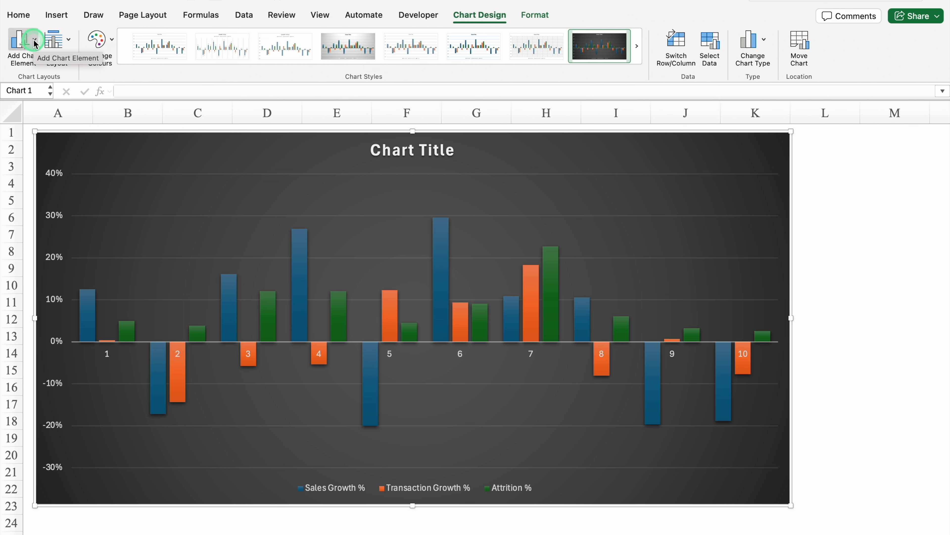
pyautogui.click(70, 41)
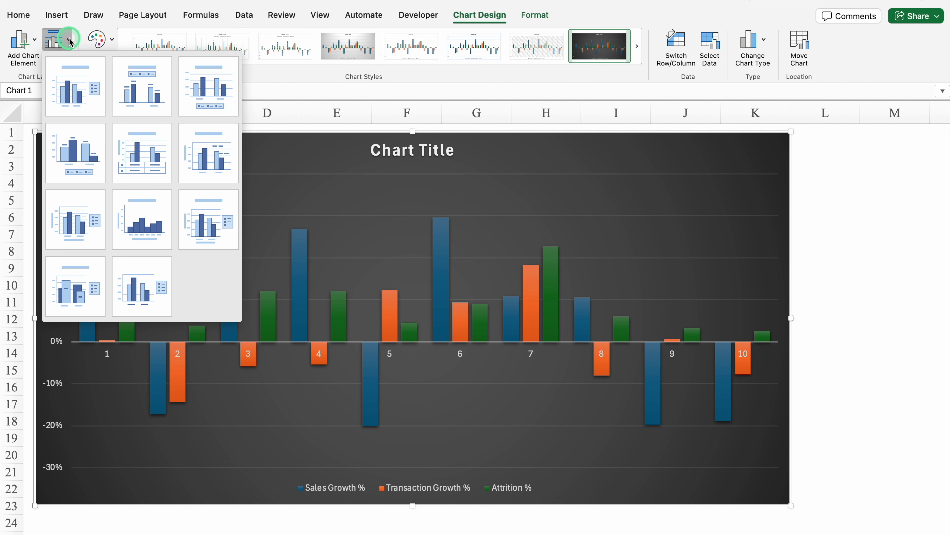
pyautogui.click(139, 153)
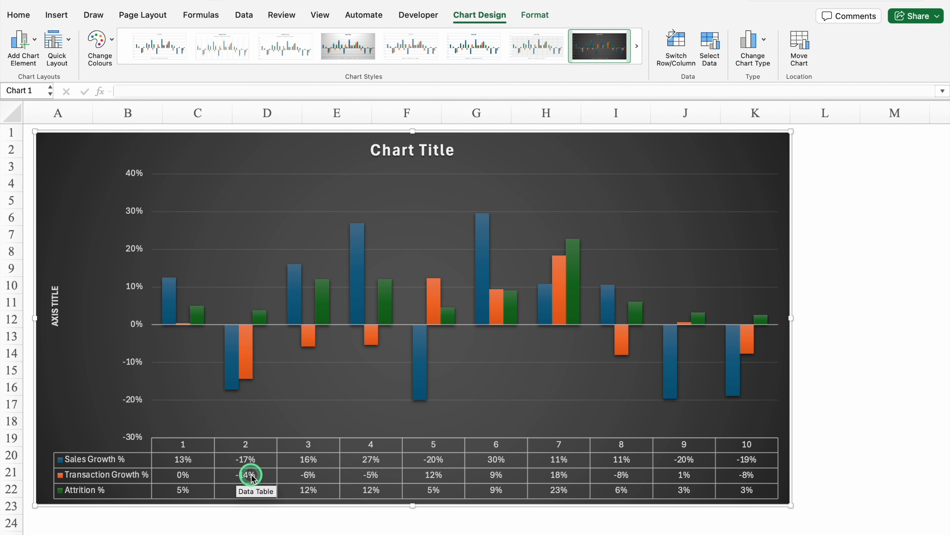
# Step: Delete the horizontal major gridlines and the vertical axis title from the column chart
pyautogui.click(248, 249)
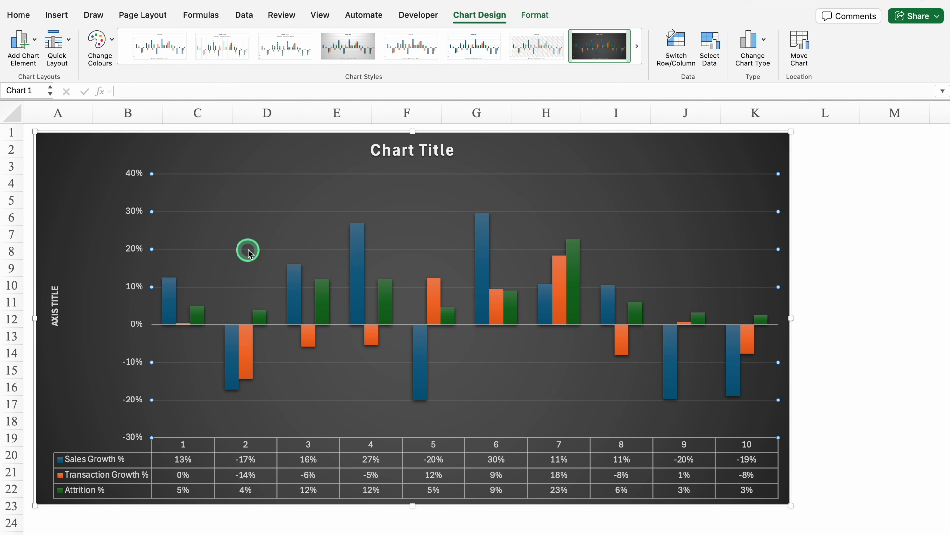
pyautogui.click(63, 313)
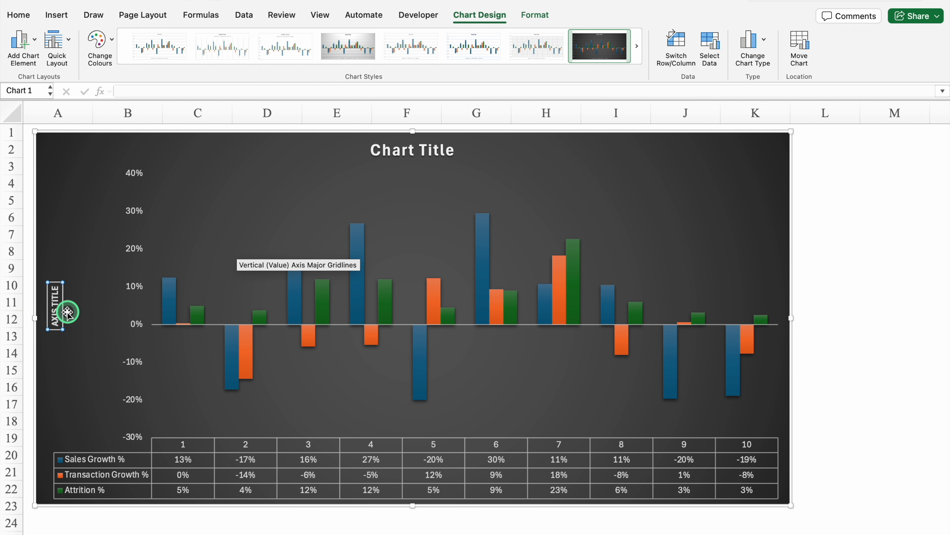
pyautogui.press('Delete')
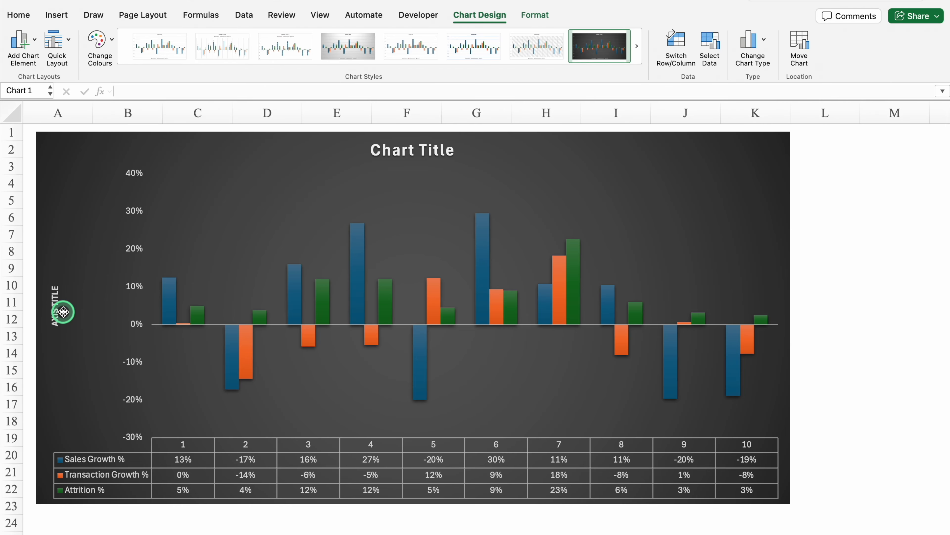
# Step: Copy the heading text "Sales, Transaction, Attrition" from cell B2 on the Sales Data sheet
pyautogui.click(388, 153)
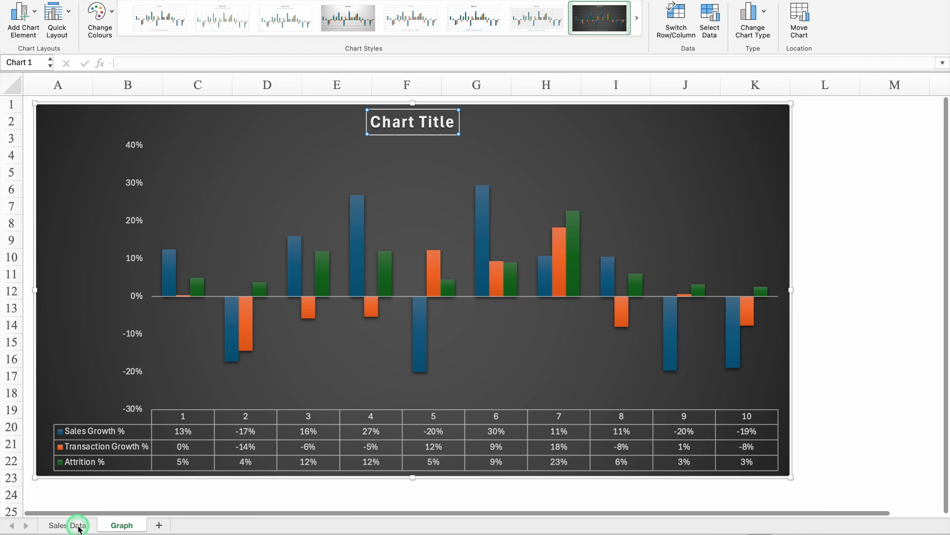
pyautogui.click(78, 525)
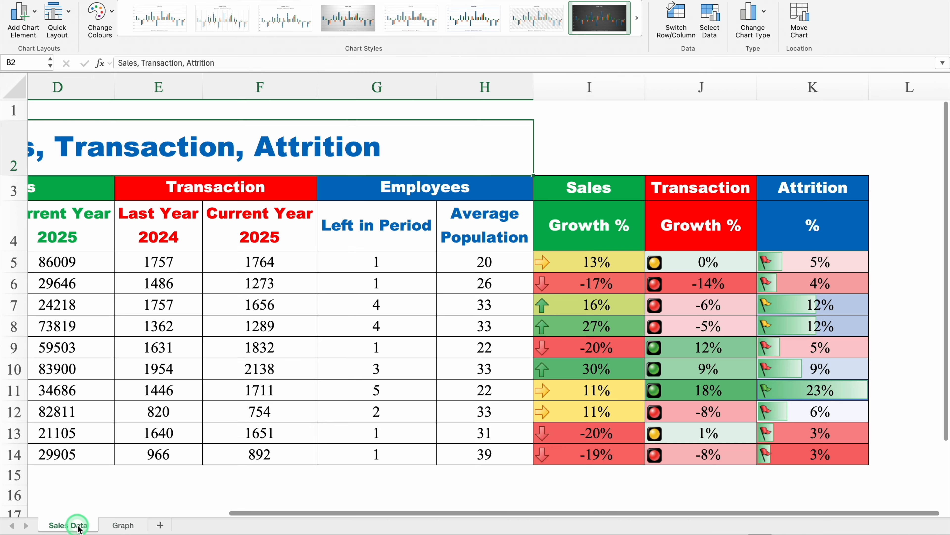
pyautogui.moveTo(448, 511); pyautogui.dragTo(228, 503)
pyautogui.doubleClick(322, 142)
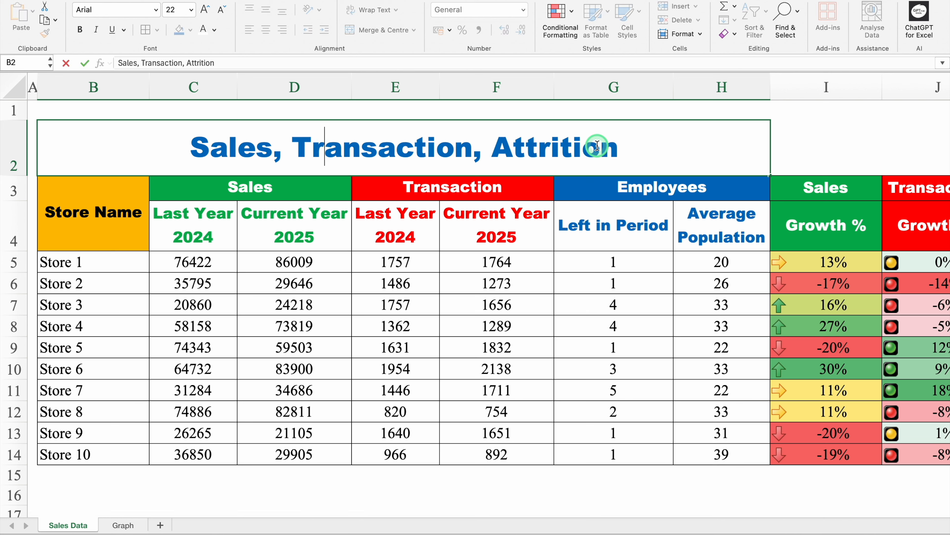
pyautogui.moveTo(618, 149); pyautogui.dragTo(195, 136)
pyautogui.press('super+c')
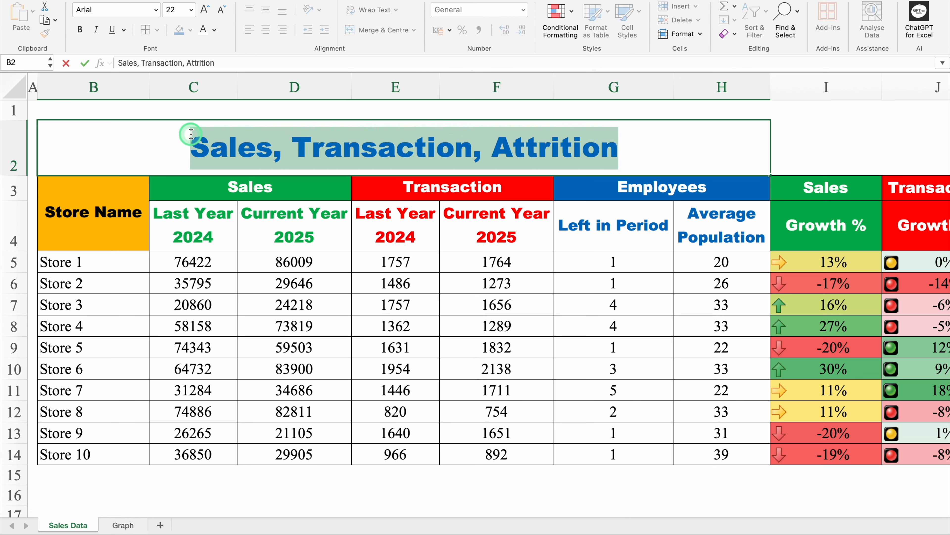
pyautogui.click(207, 223)
# Step: Replace the chart title on the Graph sheet with the copied text "Sales, Transaction, Attrition"
pyautogui.click(128, 525)
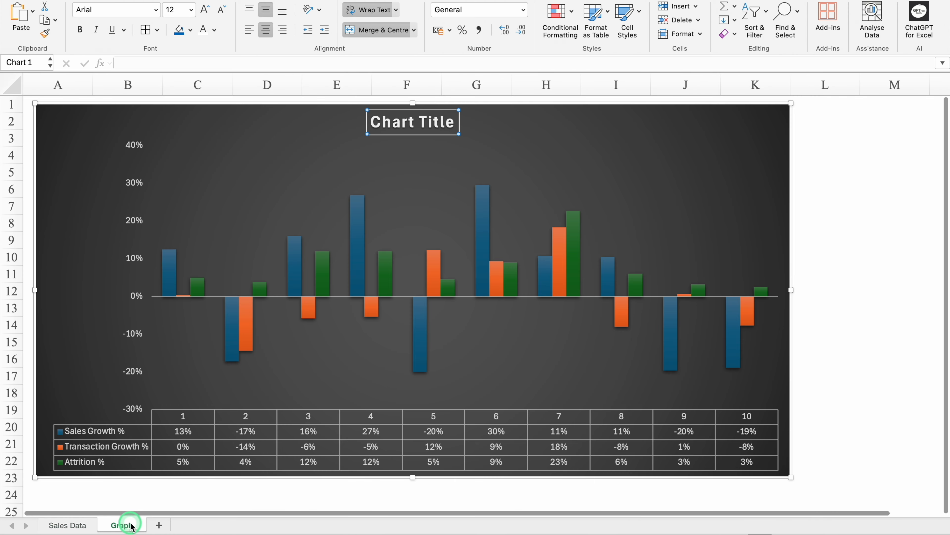
pyautogui.click(449, 121)
pyautogui.moveTo(450, 121); pyautogui.dragTo(381, 120)
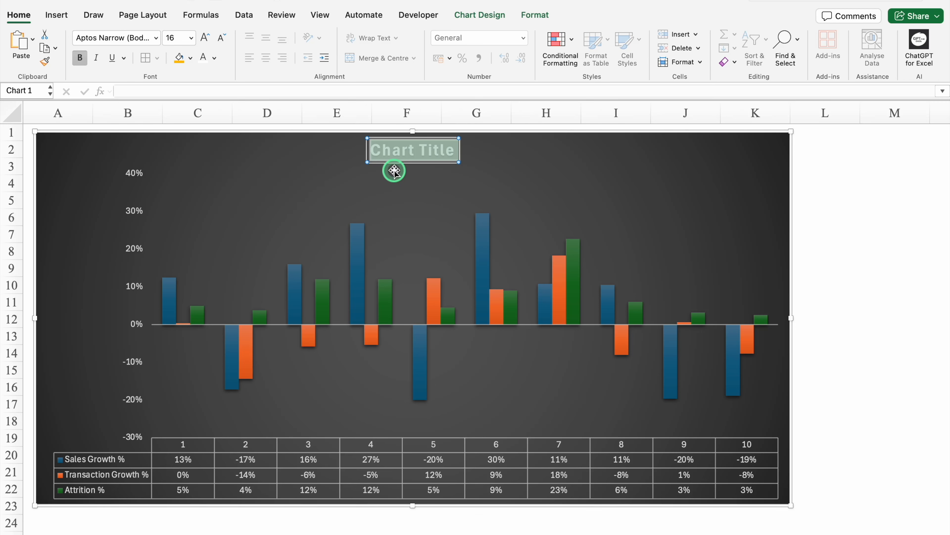
pyautogui.press('super+v')
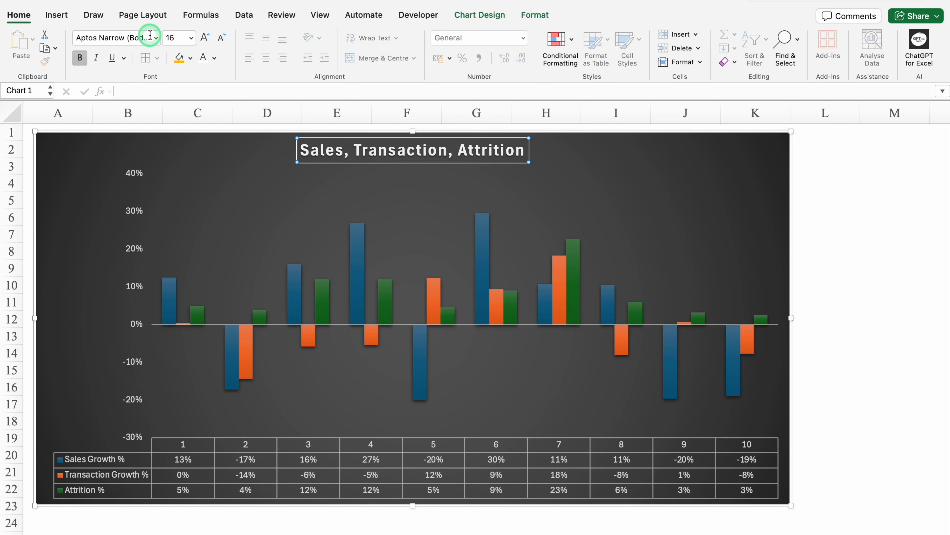
# Step: Format the chart title in Arial Black at size 24 and shift it slightly down and to the right
pyautogui.click(150, 35)
pyautogui.click(189, 147)
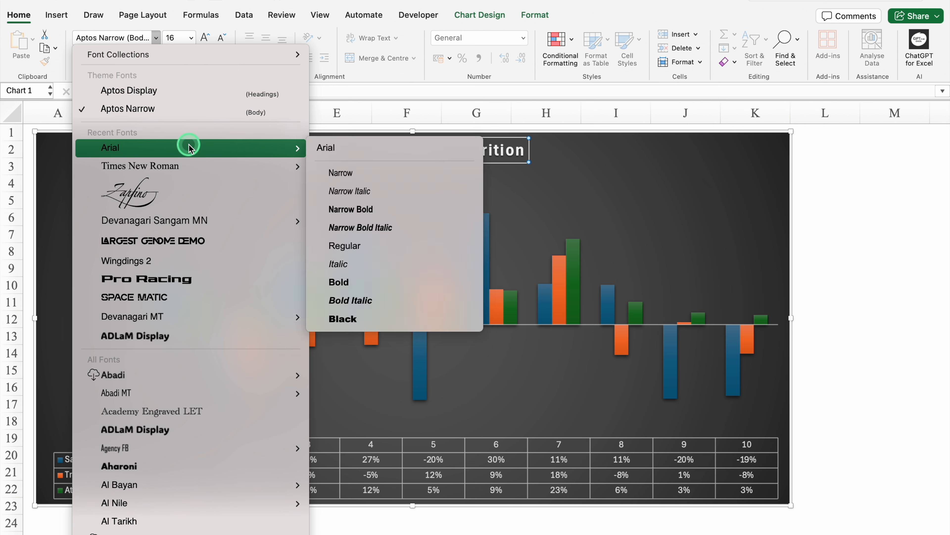
pyautogui.click(348, 318)
pyautogui.click(206, 39)
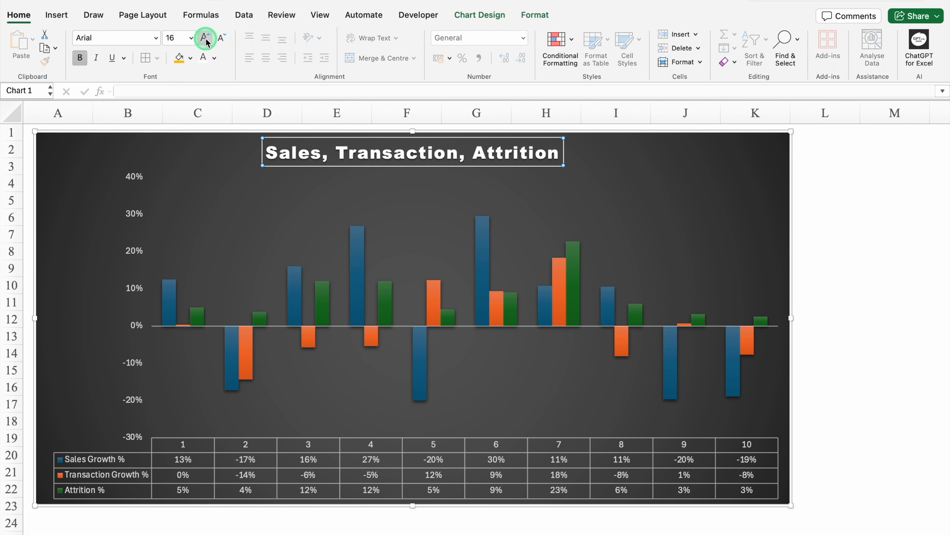
pyautogui.click(205, 38)
pyautogui.click(206, 38)
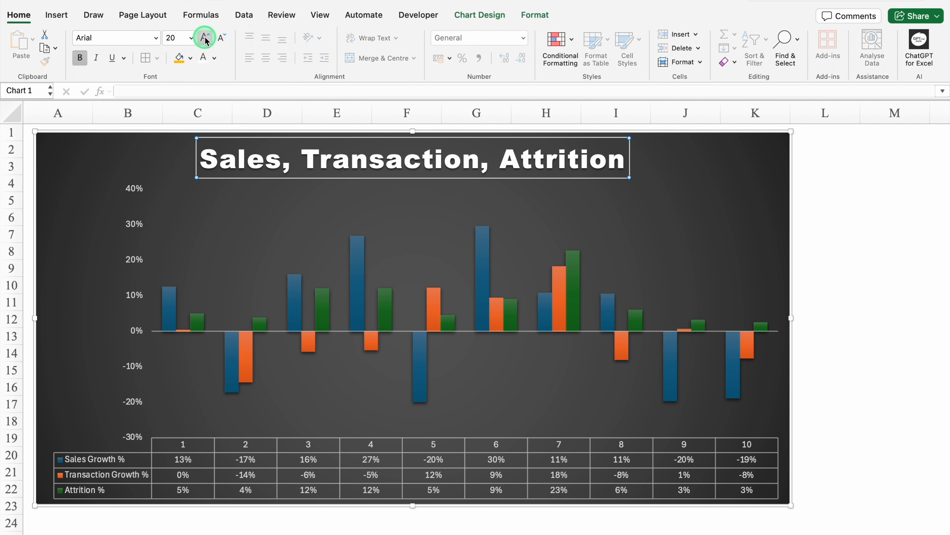
pyautogui.click(205, 38)
pyautogui.moveTo(509, 177); pyautogui.dragTo(517, 181)
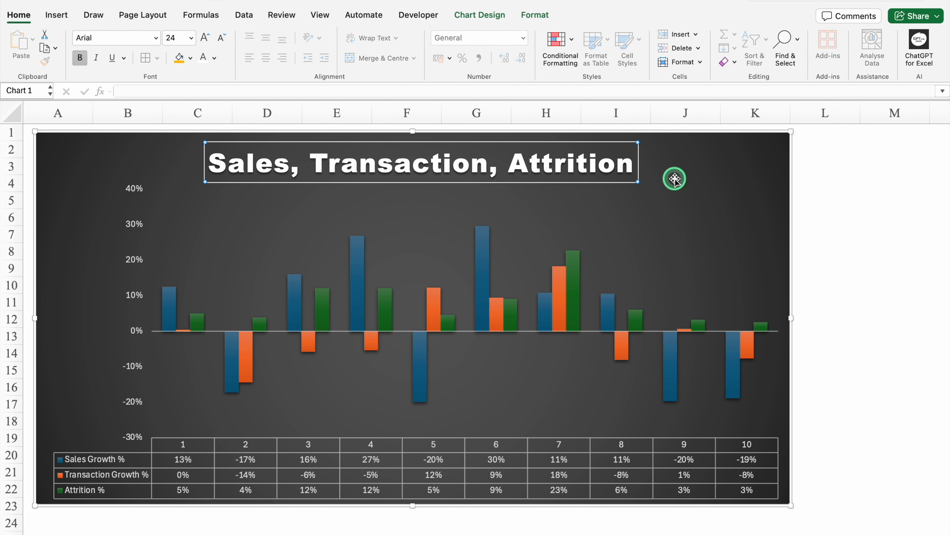
# Step: Fill the Attrition % columns of the chart with the standard blue colour
pyautogui.click(194, 328)
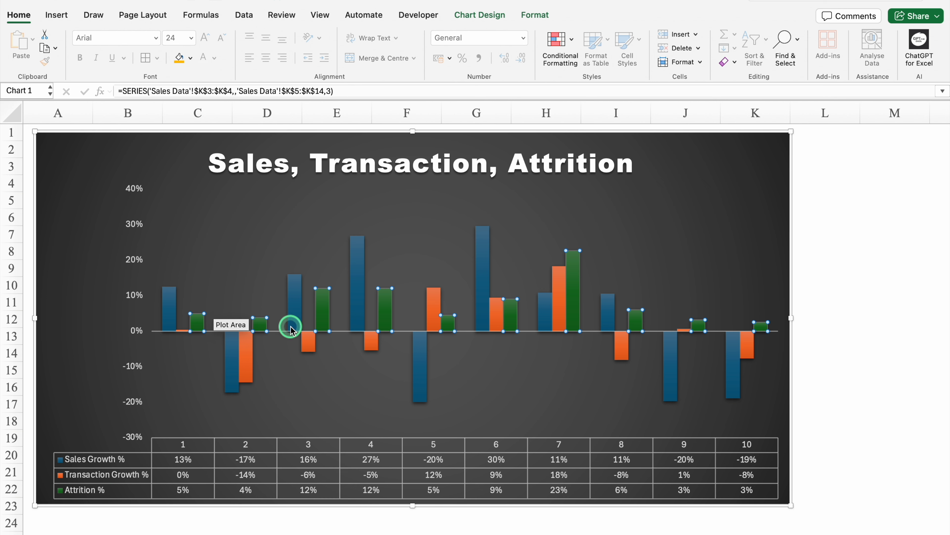
pyautogui.click(538, 15)
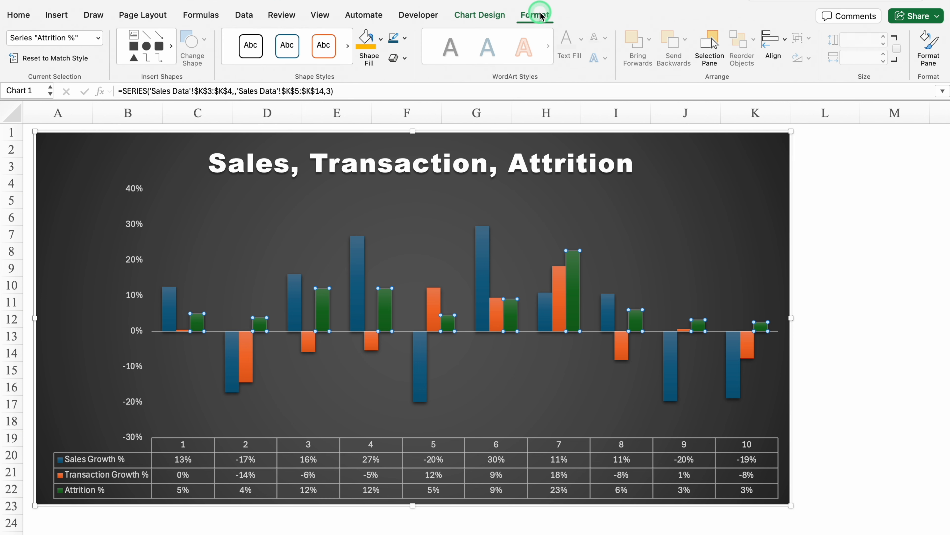
pyautogui.click(380, 41)
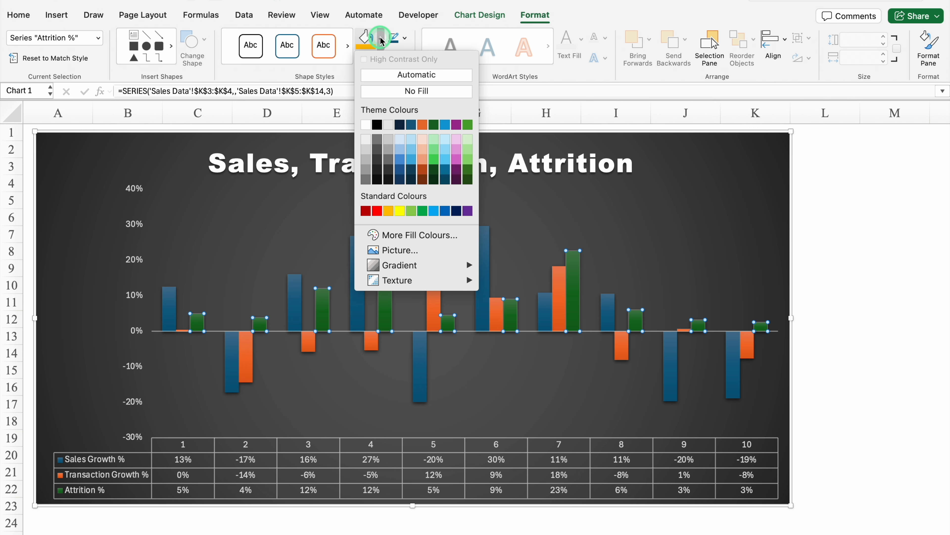
pyautogui.click(447, 210)
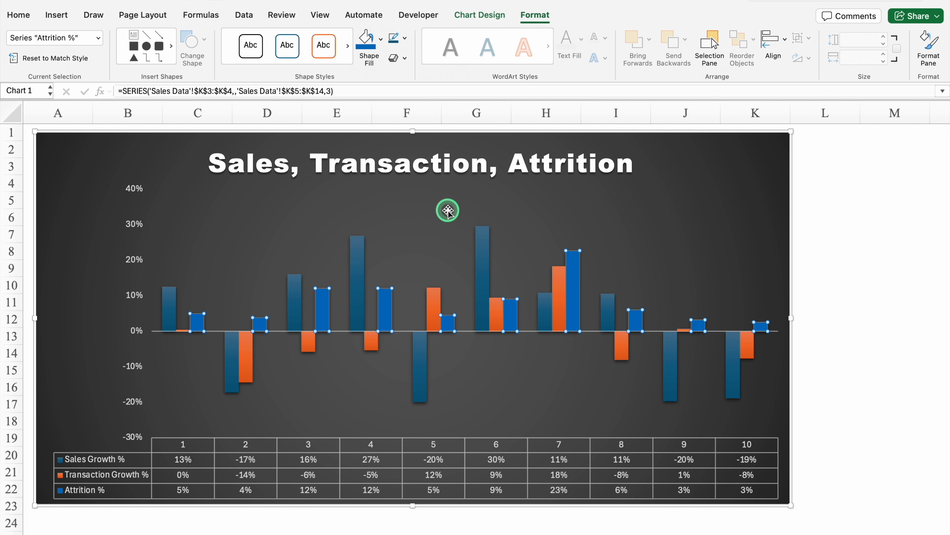
# Step: Fill the Sales Growth % columns of the chart with the standard green colour
pyautogui.click(167, 309)
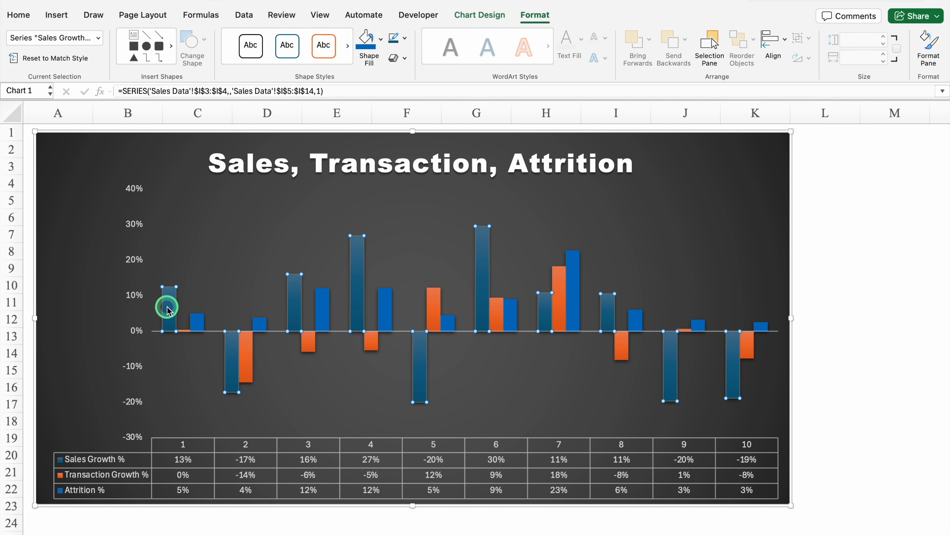
pyautogui.click(381, 39)
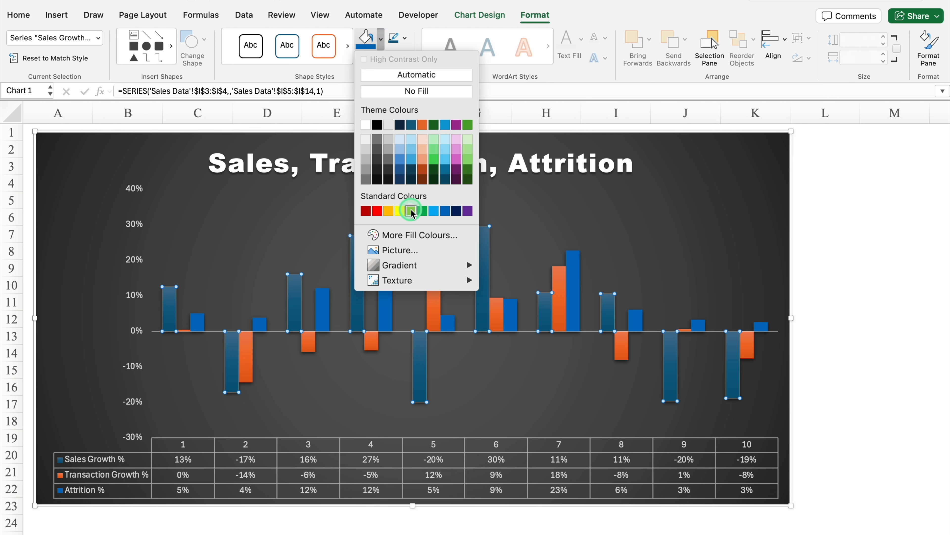
pyautogui.click(422, 211)
# Step: Fill the Transaction Growth % columns of the chart with the standard red colour
pyautogui.click(246, 360)
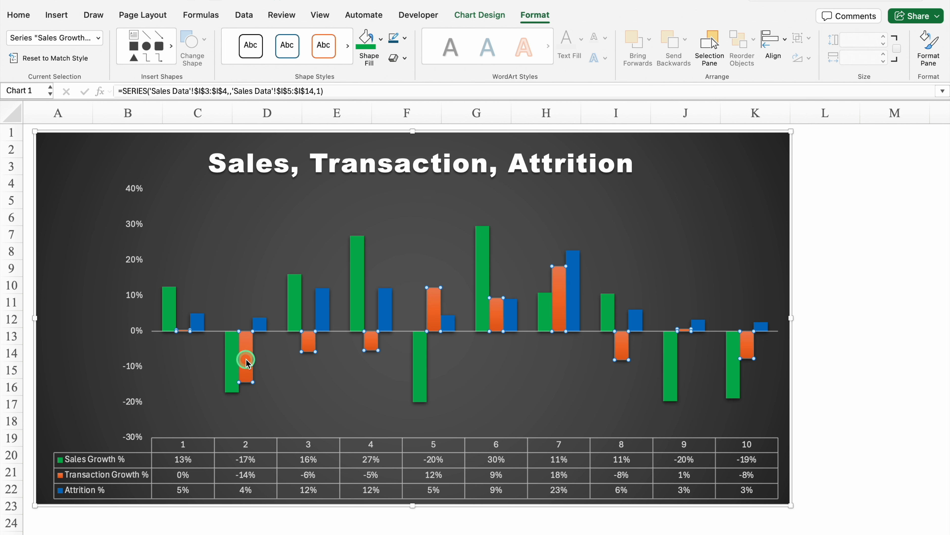
pyautogui.click(246, 360)
pyautogui.click(381, 40)
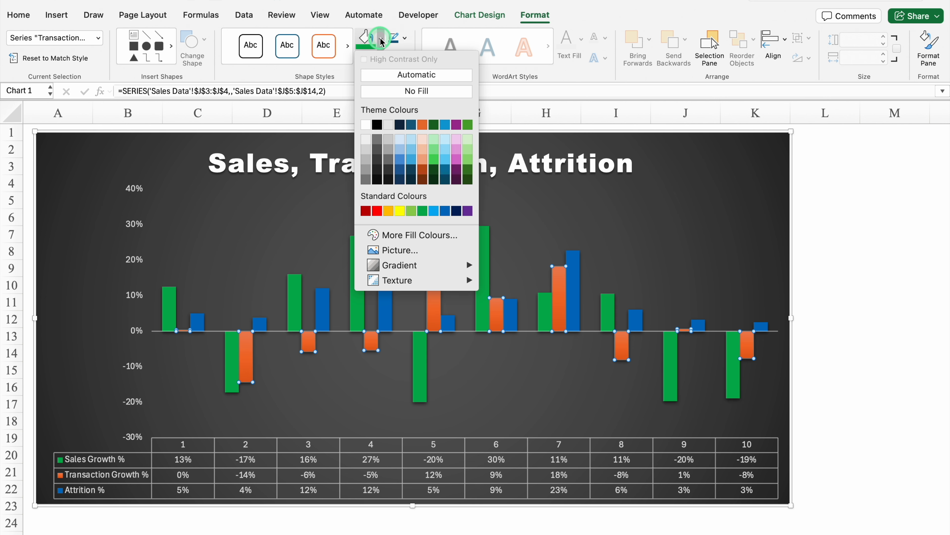
pyautogui.click(431, 211)
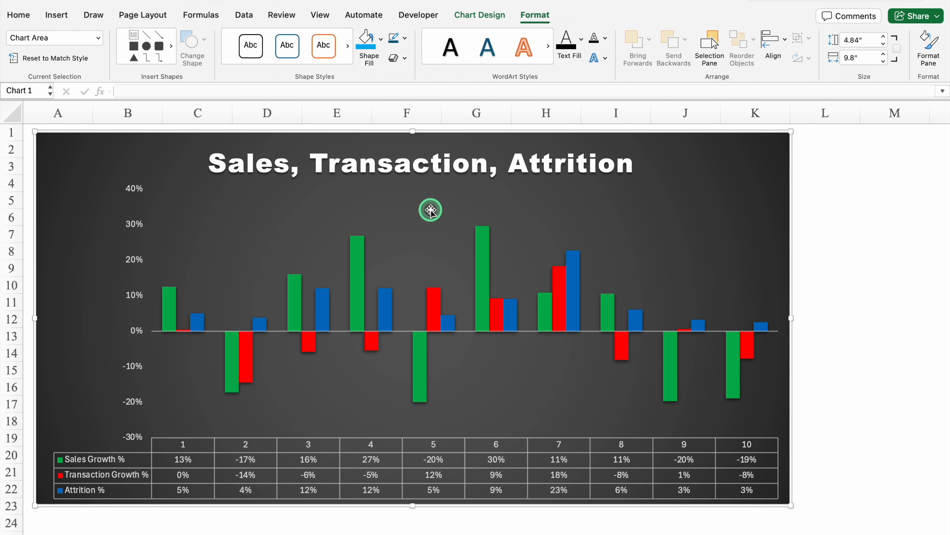